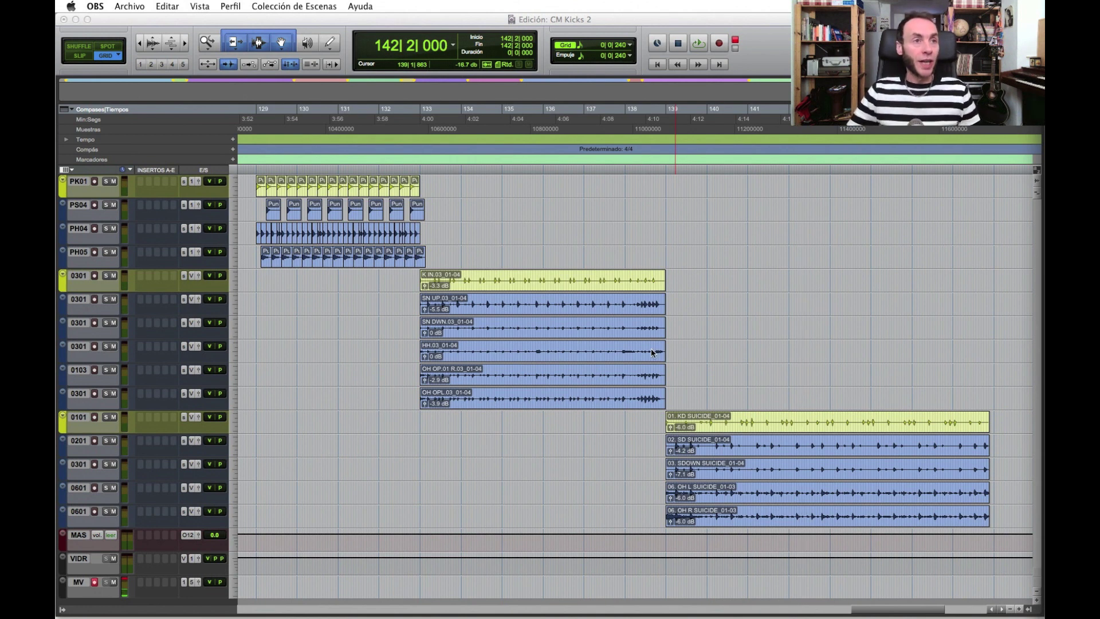
Enlarge the sampled kick track (PnchKk) to show its waveform and play the session from bar 129
left_click(95, 194)
left_click_drag(96, 197, 102, 259)
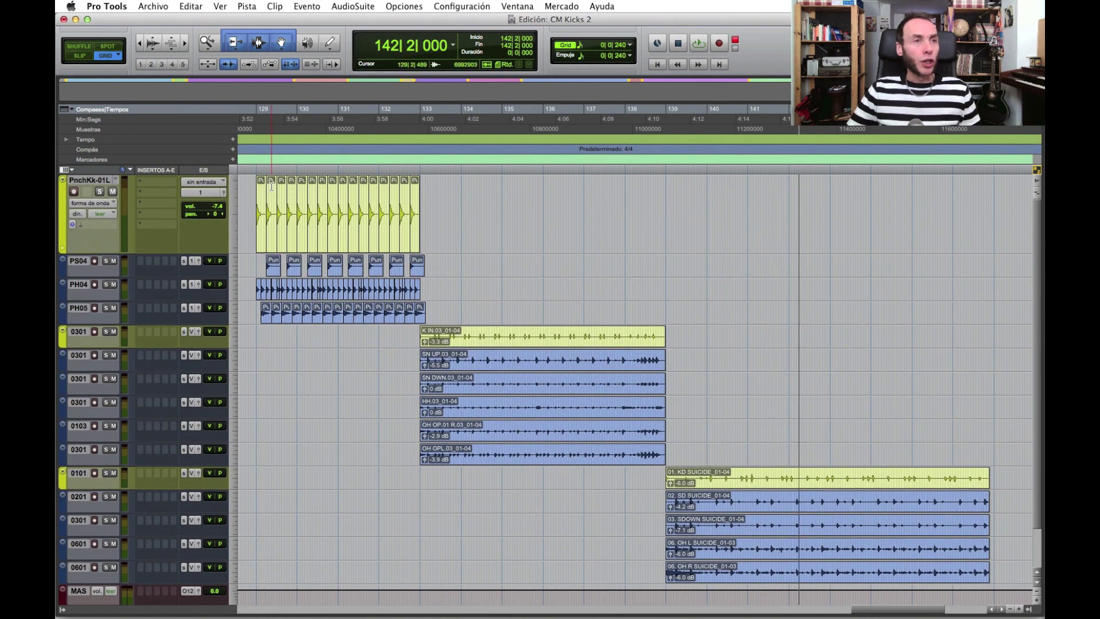
left_click(256, 169)
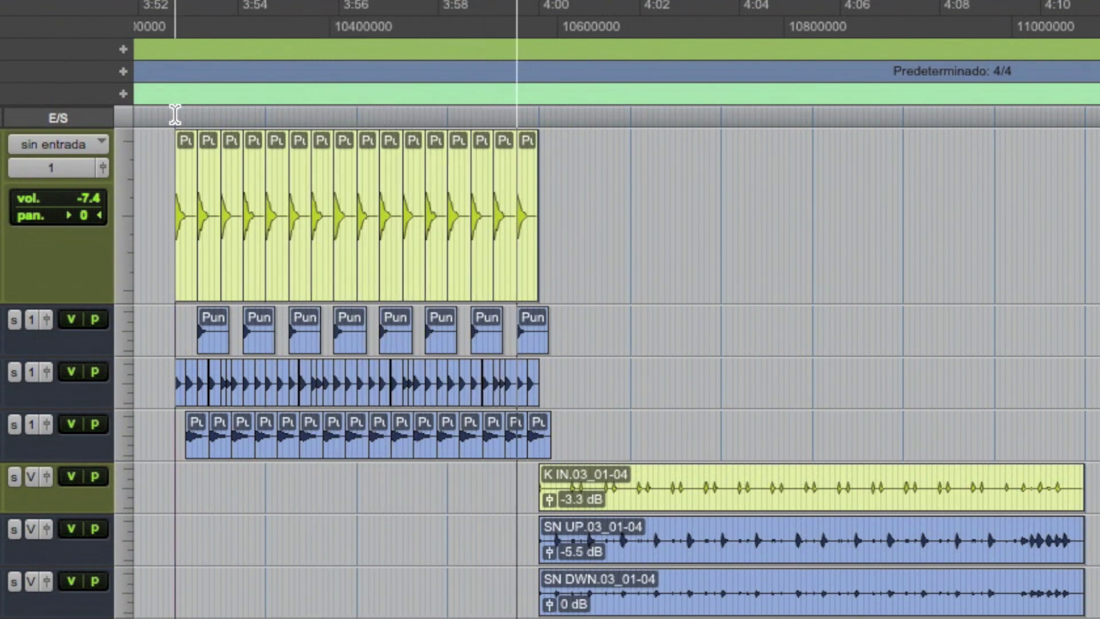
key("space")
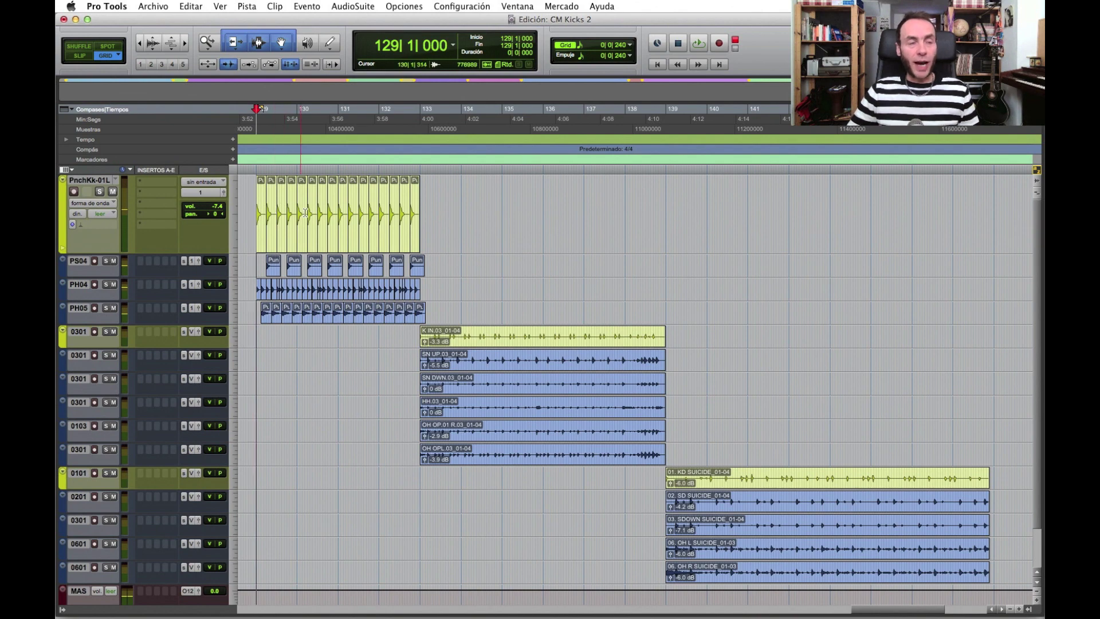
Examine the PunchKik-04 clips one by one up close and select the whole run from bar 129 to bar 133
key("t")
key("t")
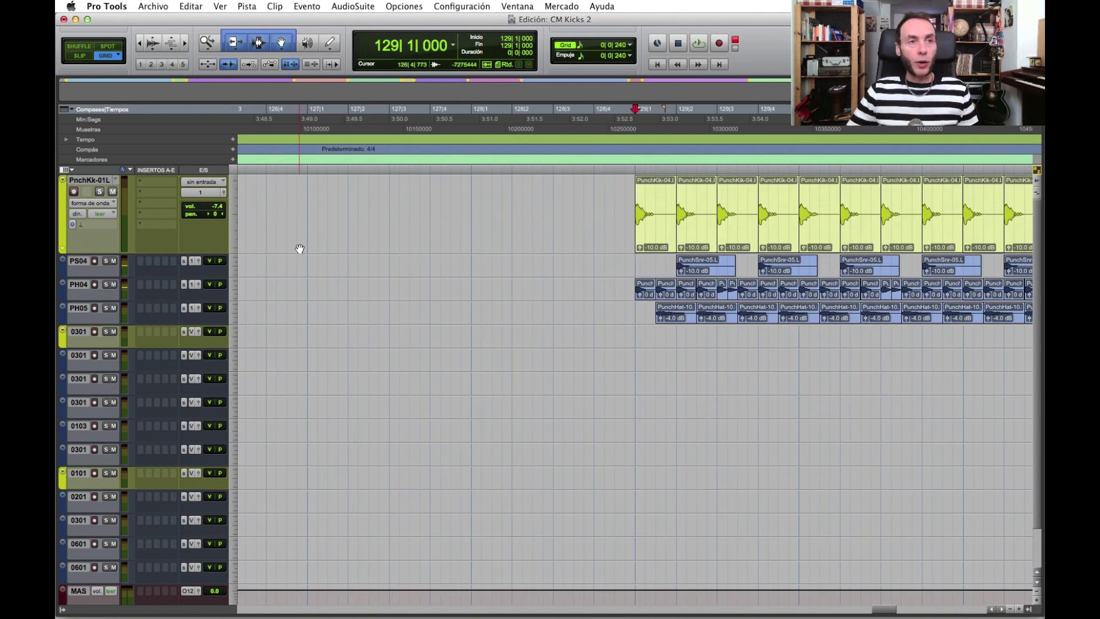
scroll(497, 251, "right", 6)
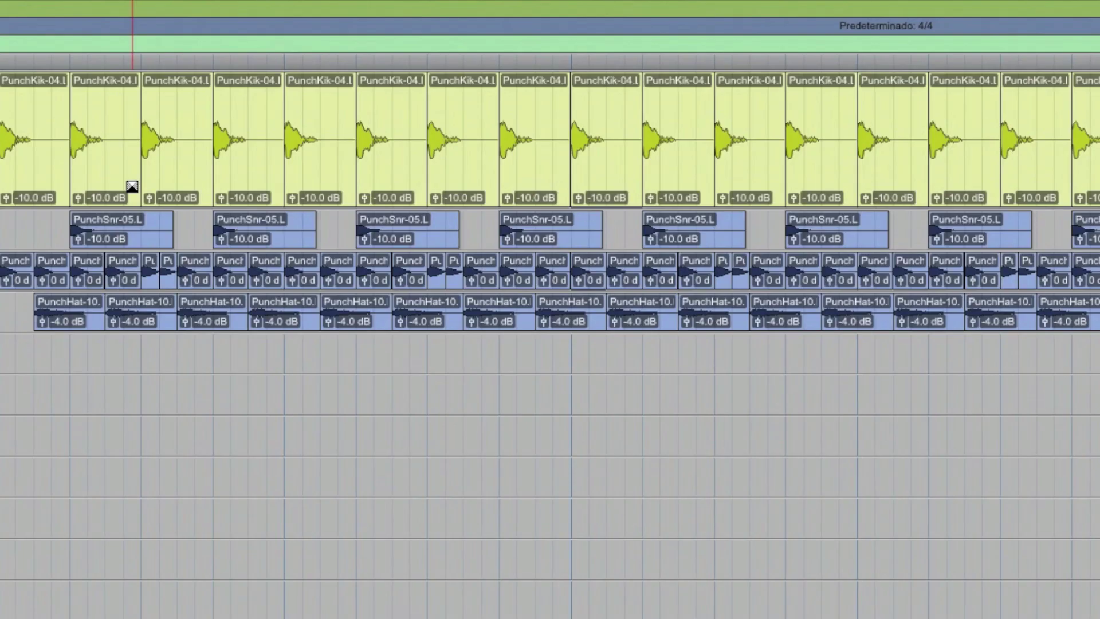
left_click(303, 239)
left_click(343, 234)
left_click(178, 172)
left_click(264, 174)
left_click(338, 174)
left_click(410, 174)
left_click(478, 171)
left_click(516, 167)
left_click(593, 172)
left_click(662, 169)
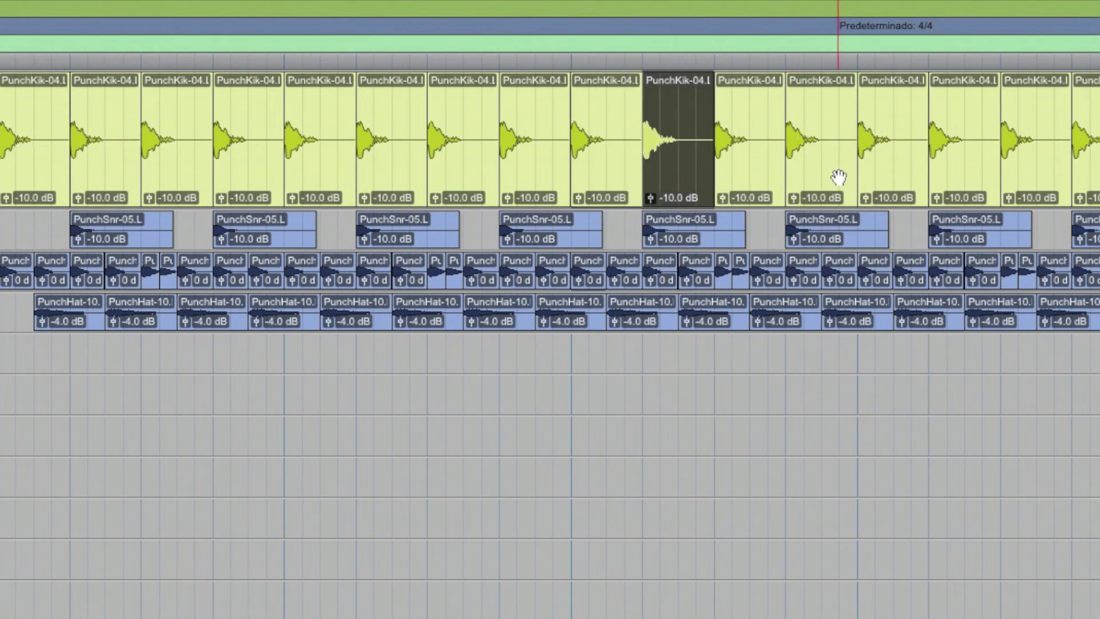
left_click(29, 179)
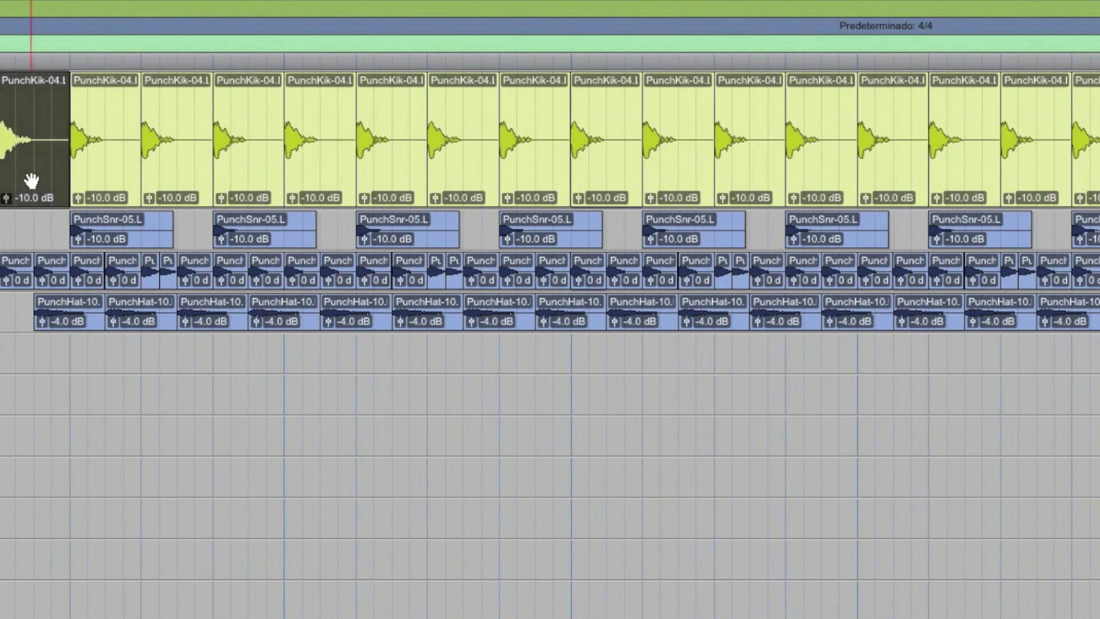
left_click(1096, 178, "shift")
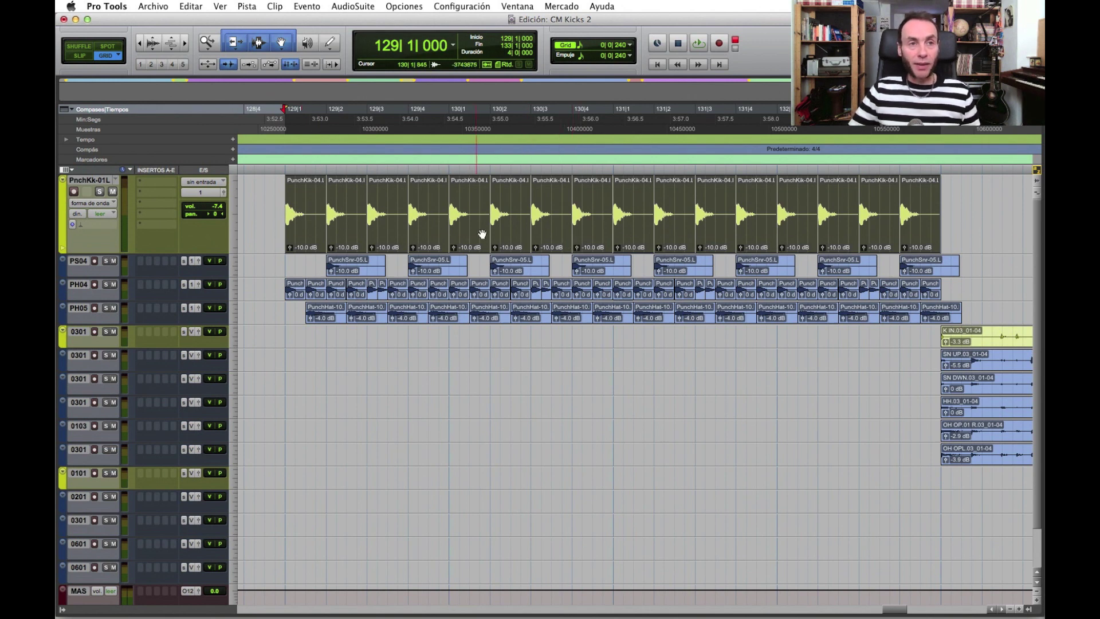
Select the K IN.03_01-04 clip and enlarge its track so the kick waveform is easy to read
key("r")
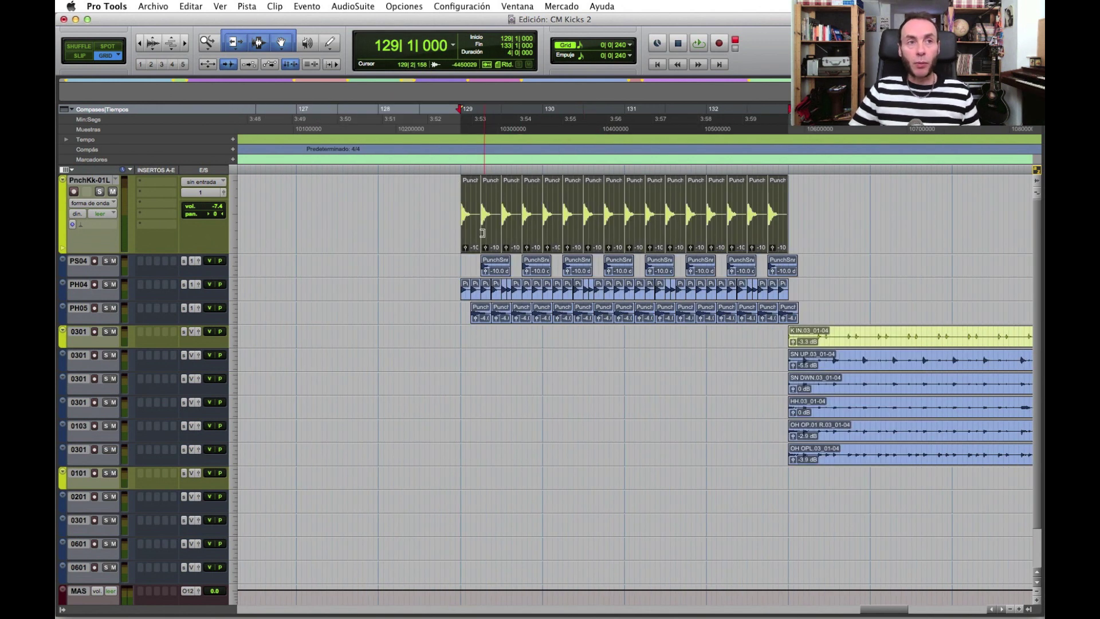
scroll(526, 324, "right", 3)
scroll(527, 323, "right", 4)
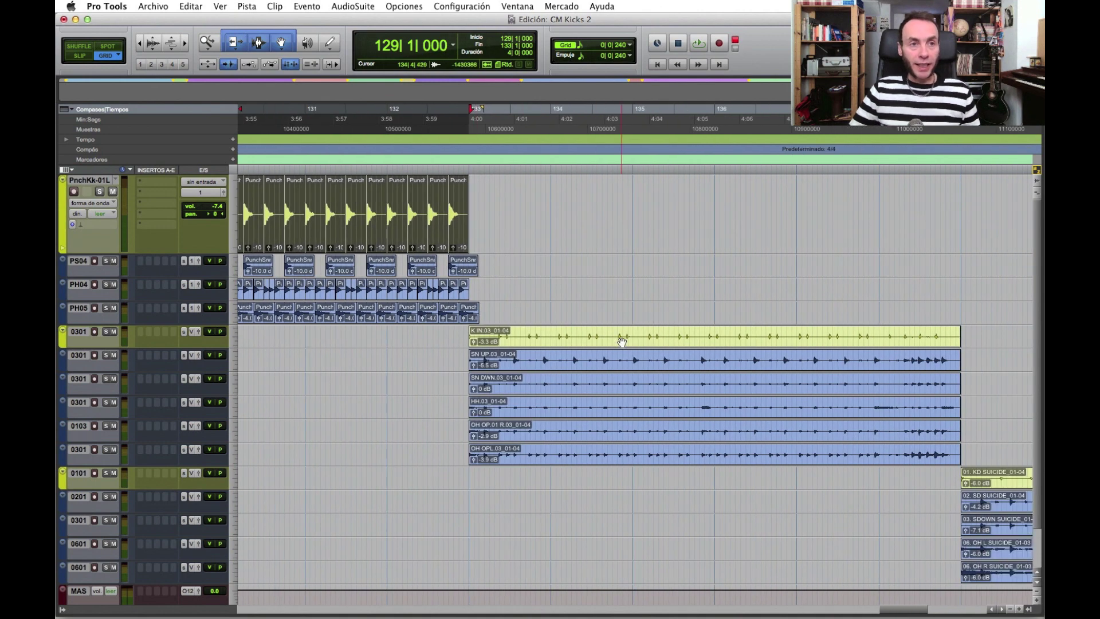
left_click(621, 341)
scroll(622, 342, "down", 3)
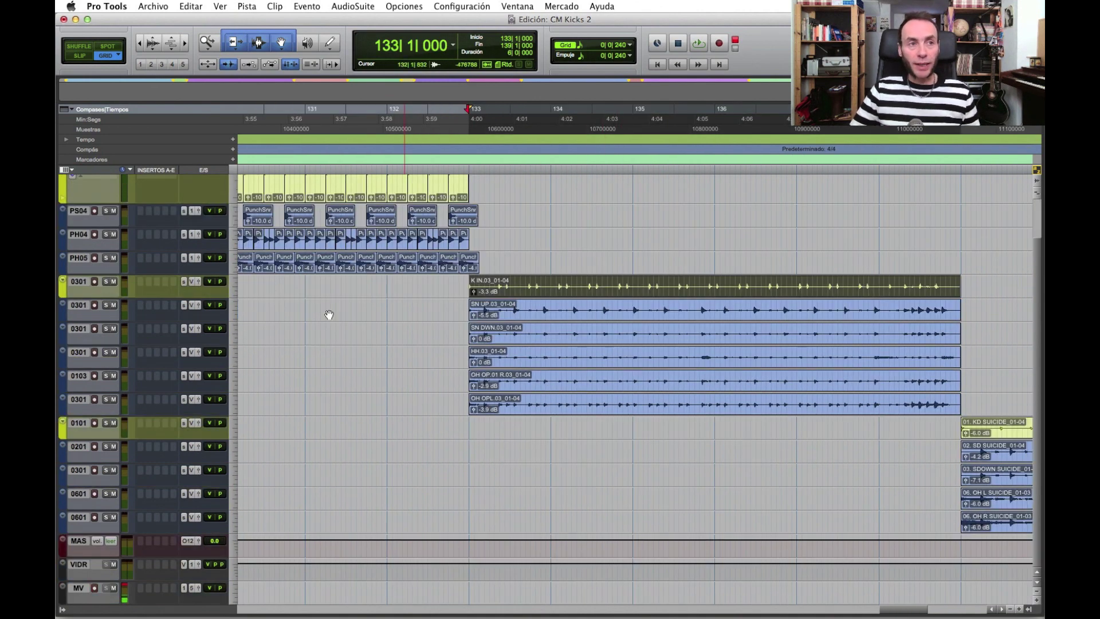
left_click_drag(112, 298, 112, 375)
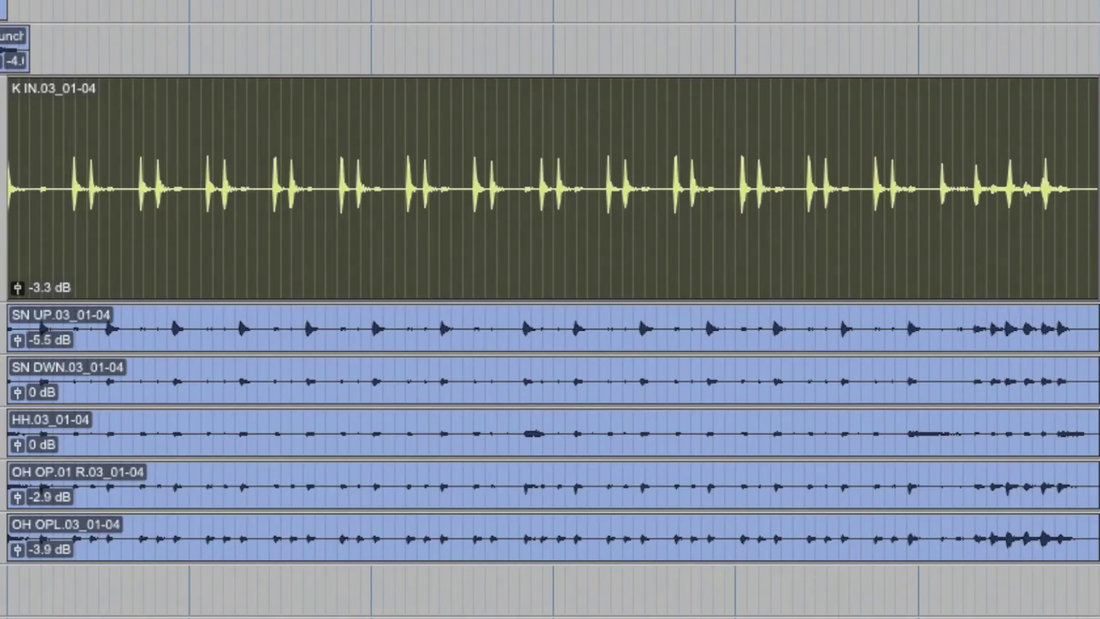
Play the second drum section from bar 133 and reselect the K IN.03_01-04 clip
left_click(7, 189)
key("space")
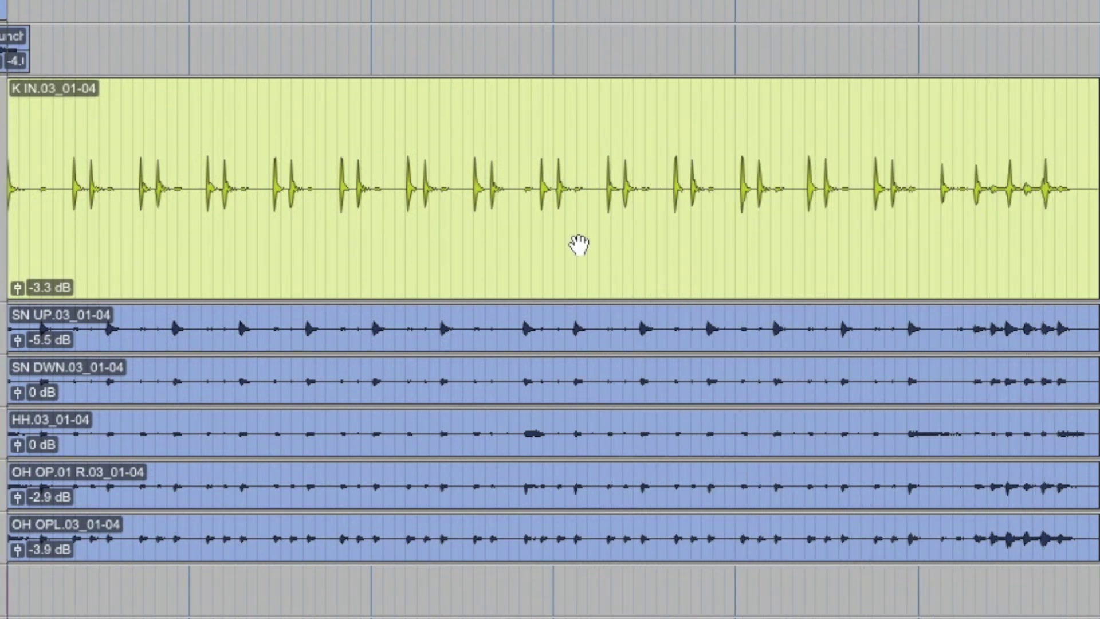
left_click(537, 241)
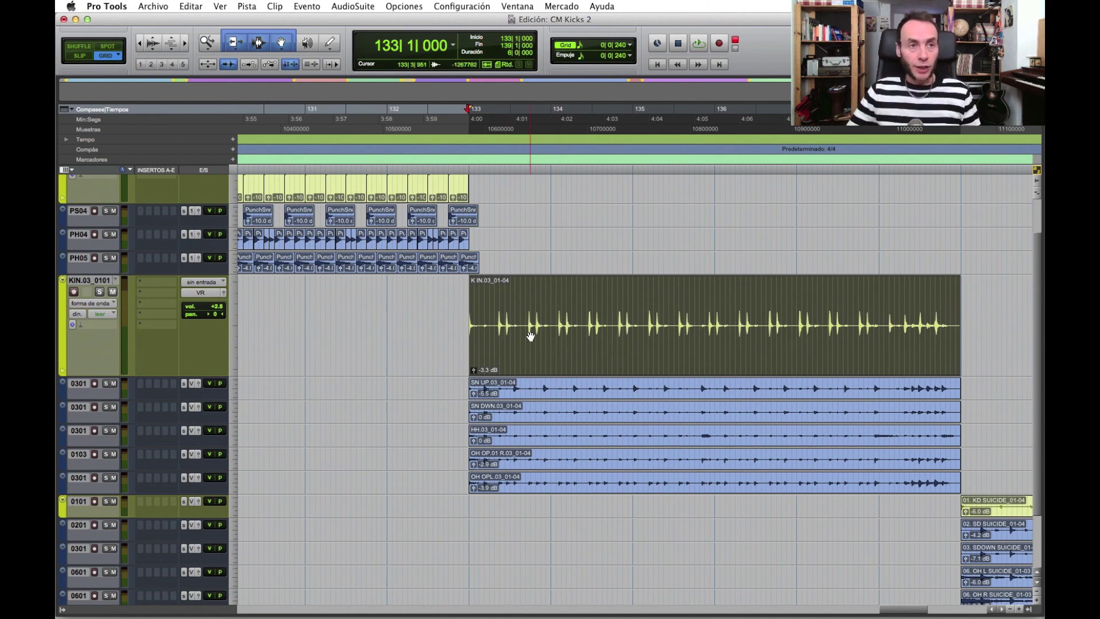
Isolate a single kick hit in the K IN clip by selecting 0|0|240 from position 137|1|480
scroll(531, 336, "up", 2)
scroll(487, 320, "right", 6)
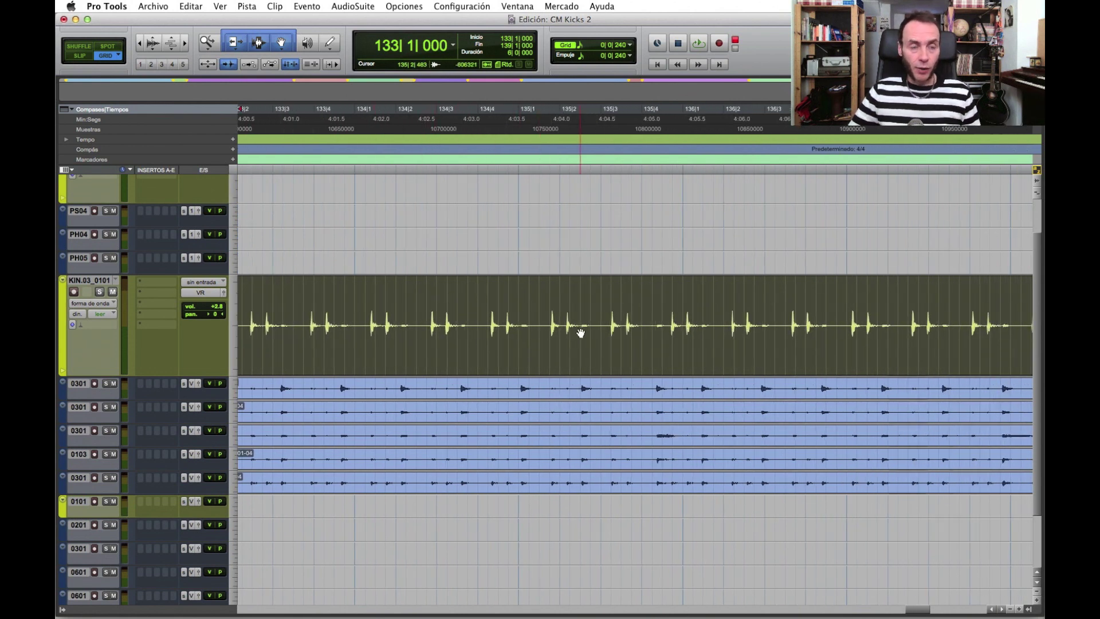
left_click_drag(849, 317, 877, 318)
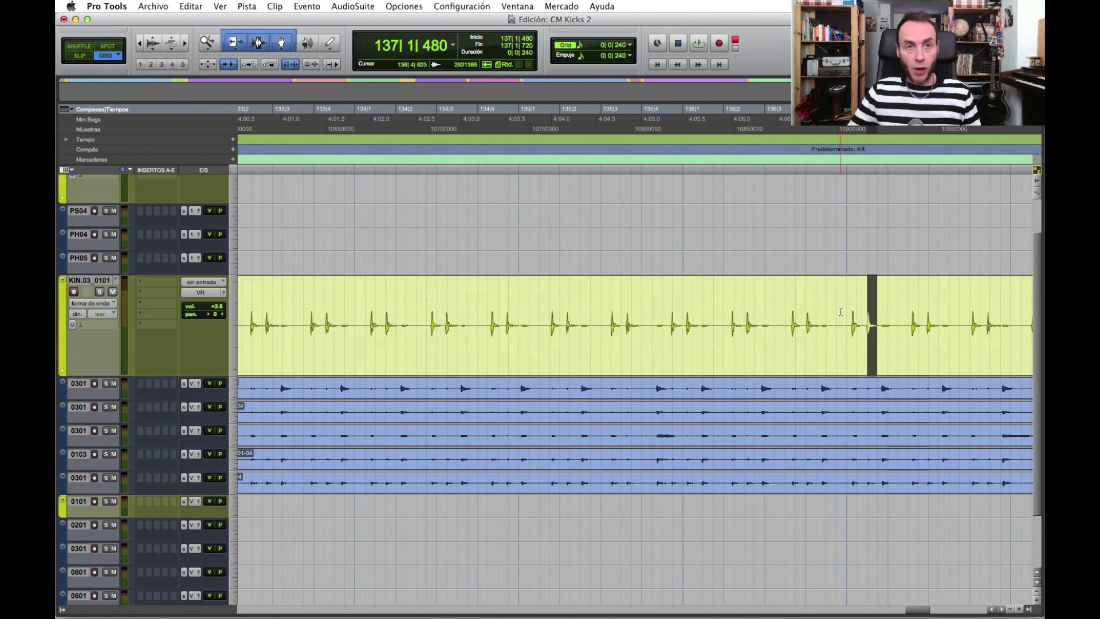
Enlarge the third kick track and select its 01. KD SUICIDE_01-04 clip
key("r")
key("r")
scroll(644, 406, "right", 5)
scroll(701, 405, "down", 3)
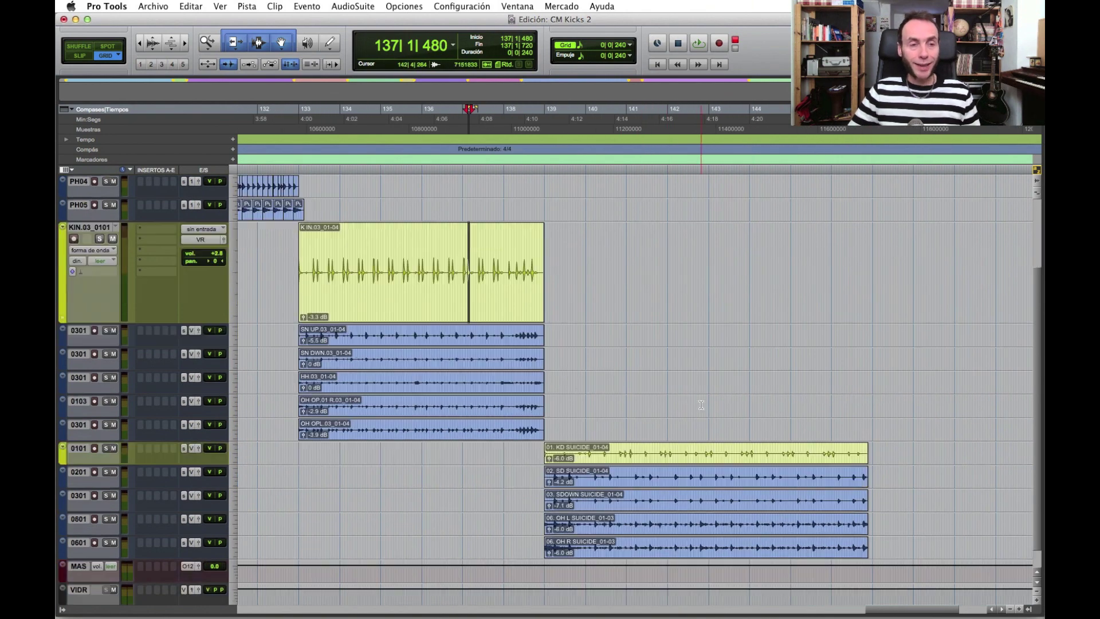
left_click_drag(101, 463, 104, 541)
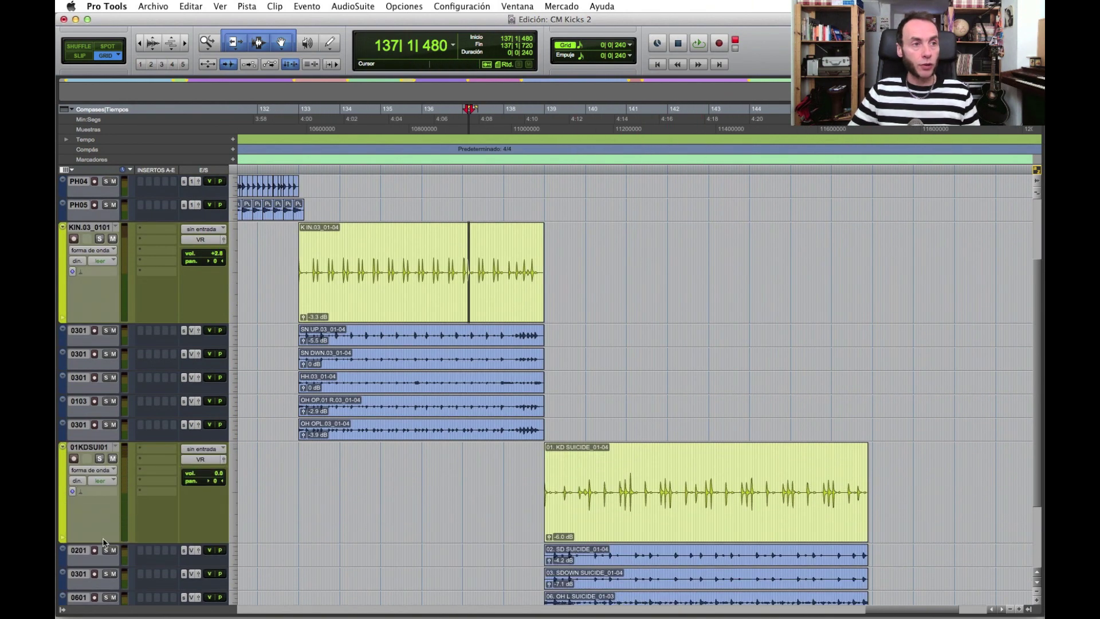
left_click(646, 510)
Examine the KD SUICIDE kick hits up close, isolating one single hit in bar 141 and another in bar 139
key("t")
key("t")
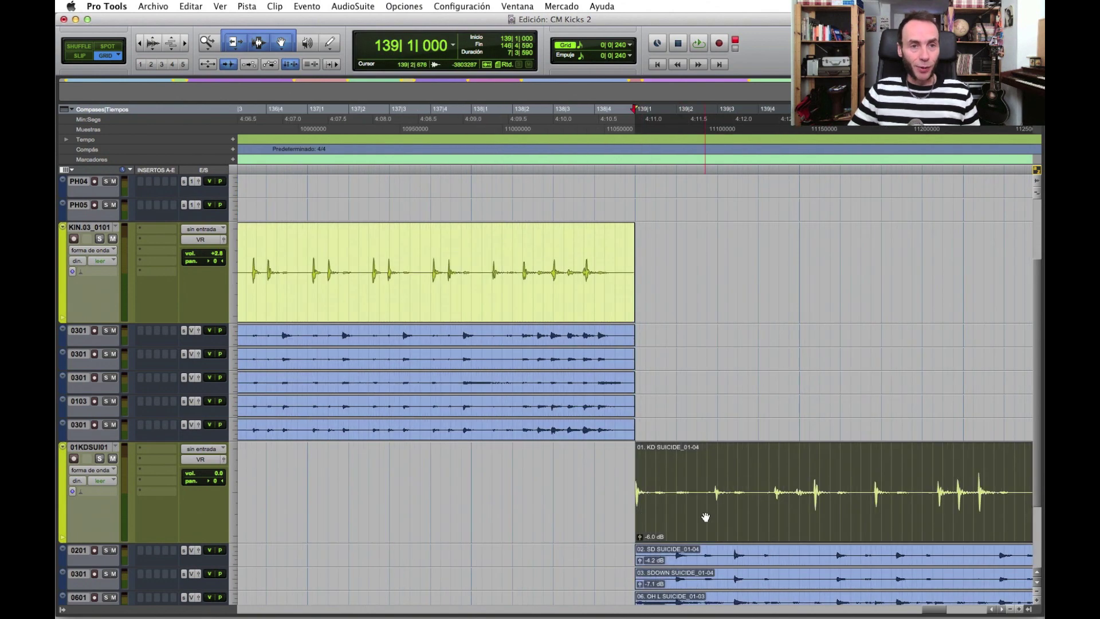
scroll(671, 491, "down", 5)
scroll(659, 490, "right", 7)
key("r")
scroll(600, 435, "right", 1)
left_click_drag(290, 235, 348, 236)
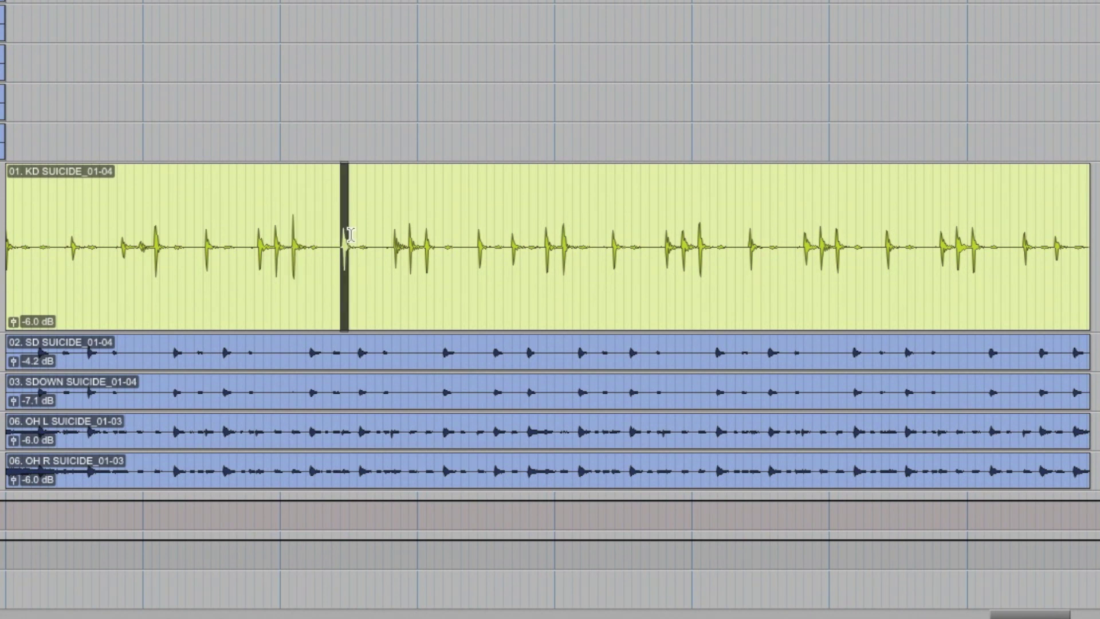
left_click_drag(65, 235, 81, 236)
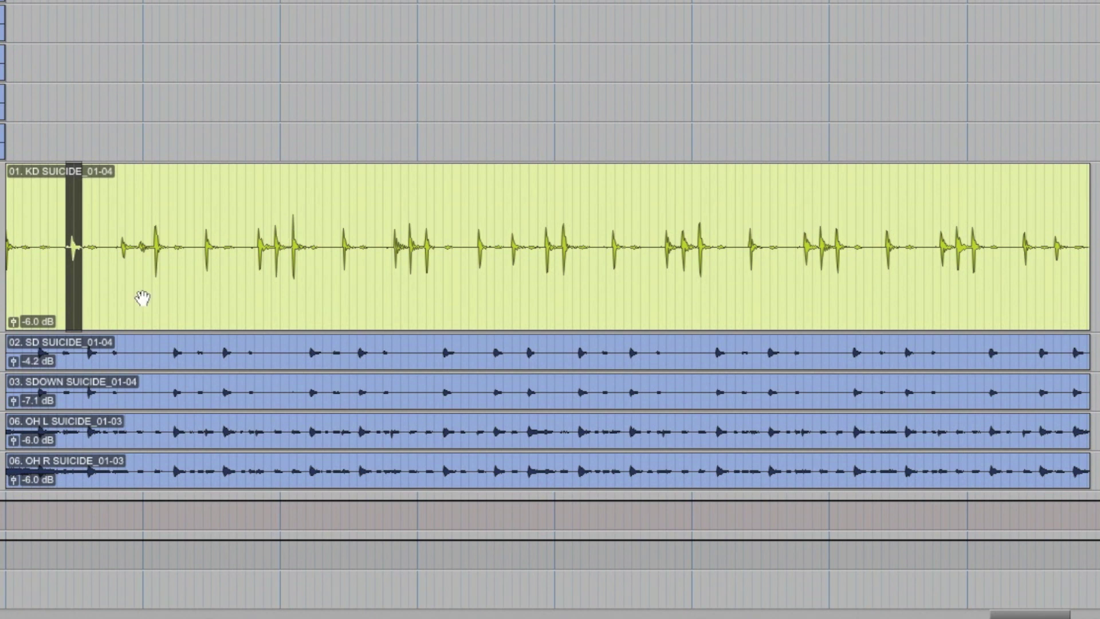
Select the full KD SUICIDE clip and play the third drum section from bar 139
left_click(207, 311)
key("space")
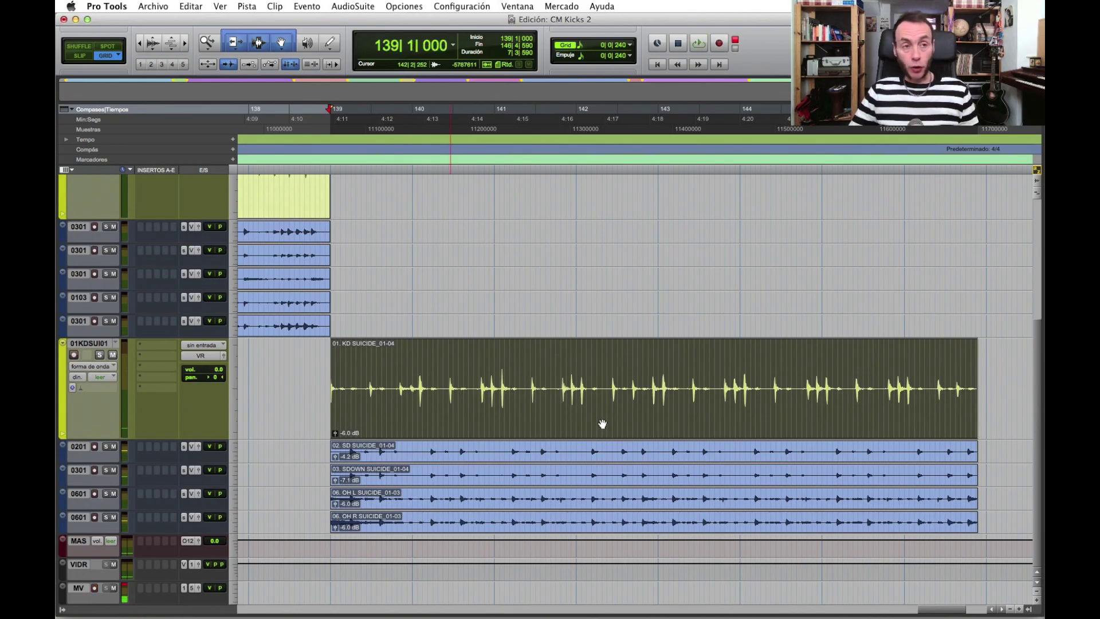
key("r")
key("r")
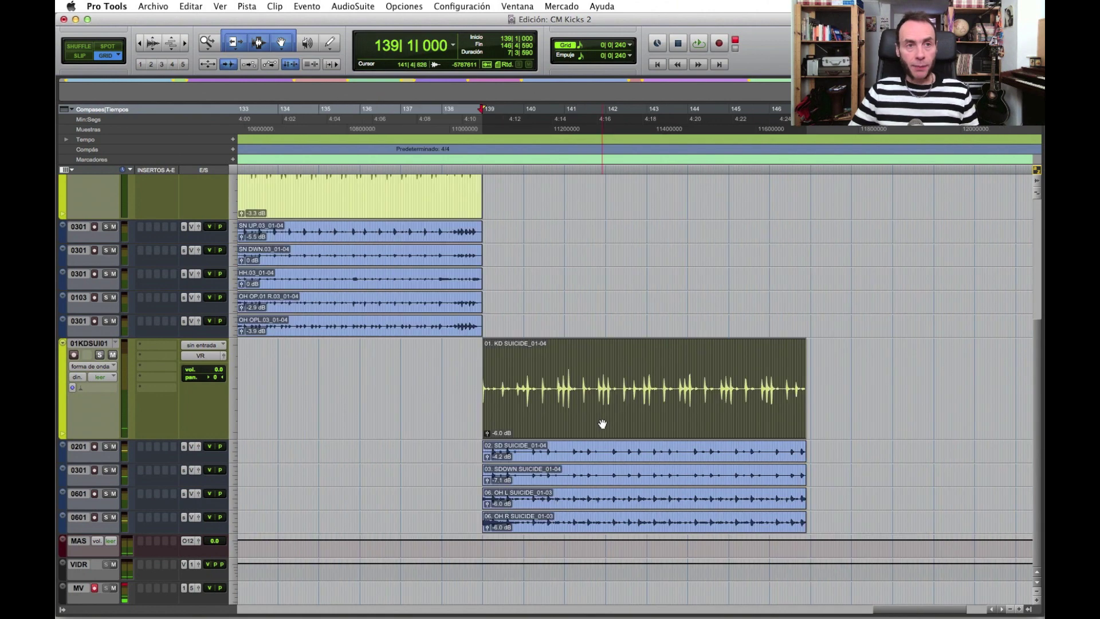
Look over all the kick tracks and mark the KD SUICIDE passage from 139|4|720 with a length of 6|3|000
scroll(548, 424, "up", 4)
scroll(548, 425, "down", 3)
scroll(547, 425, "up", 3)
scroll(548, 424, "down", 3)
scroll(623, 421, "down", 2)
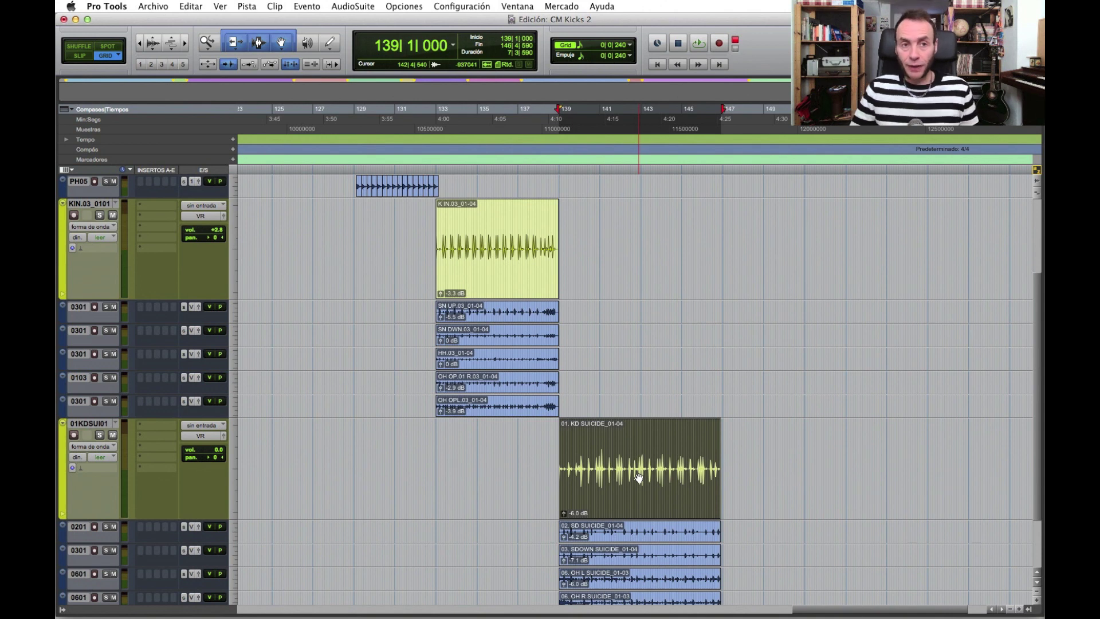
left_click_drag(578, 470, 724, 475)
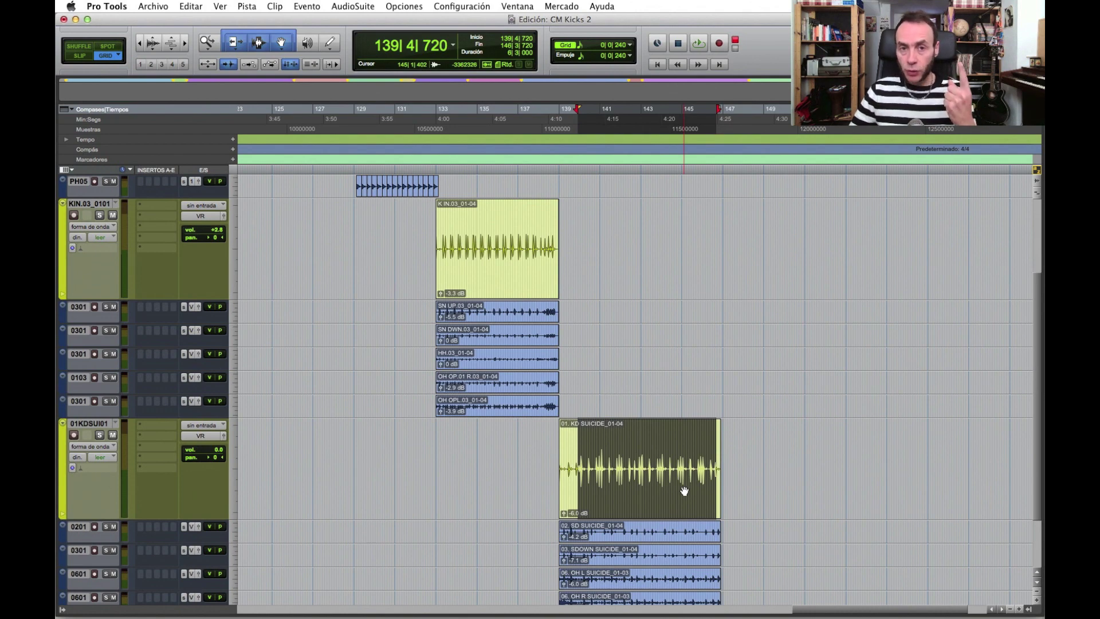
Mark a time range around the whole PunchKik run, and one around the entire K IN clip
scroll(675, 475, "up", 5)
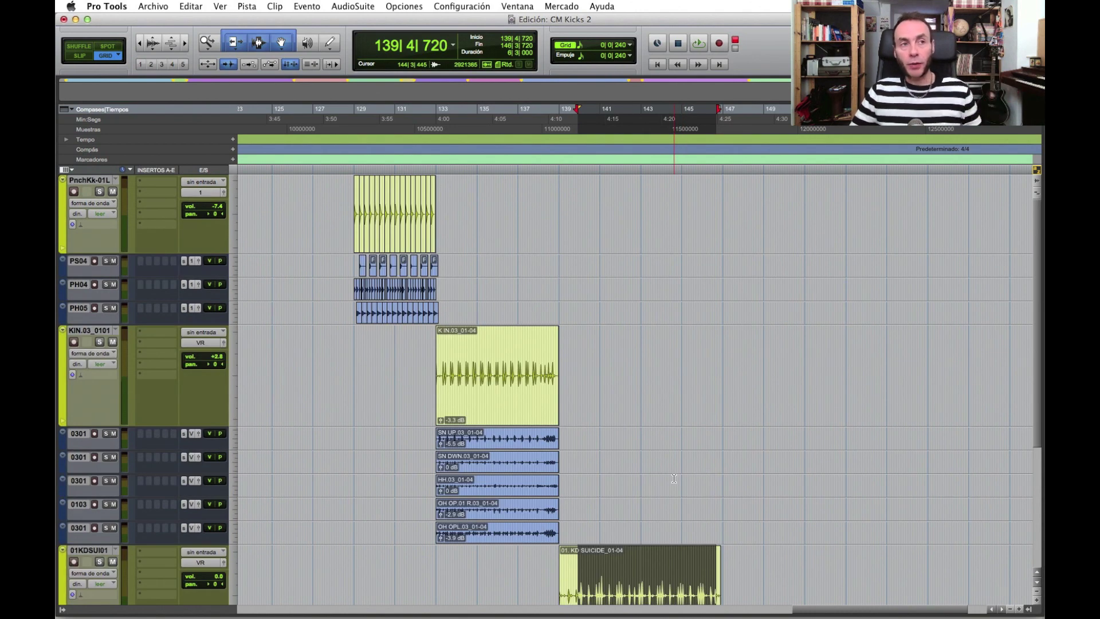
left_click_drag(346, 218, 457, 227)
left_click_drag(419, 367, 571, 385)
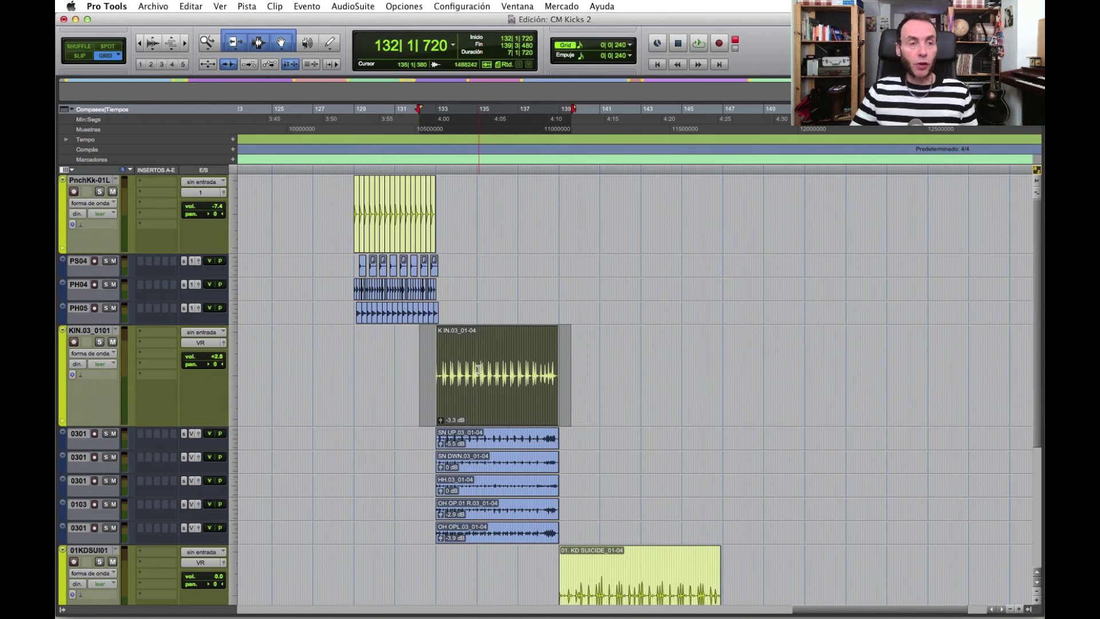
Compare hits on the first two kick tracks, marking K IN passages from 135|2|000 and 133|4|000 and the PunchKik clip at 131|2|000
left_click_drag(482, 376, 503, 376)
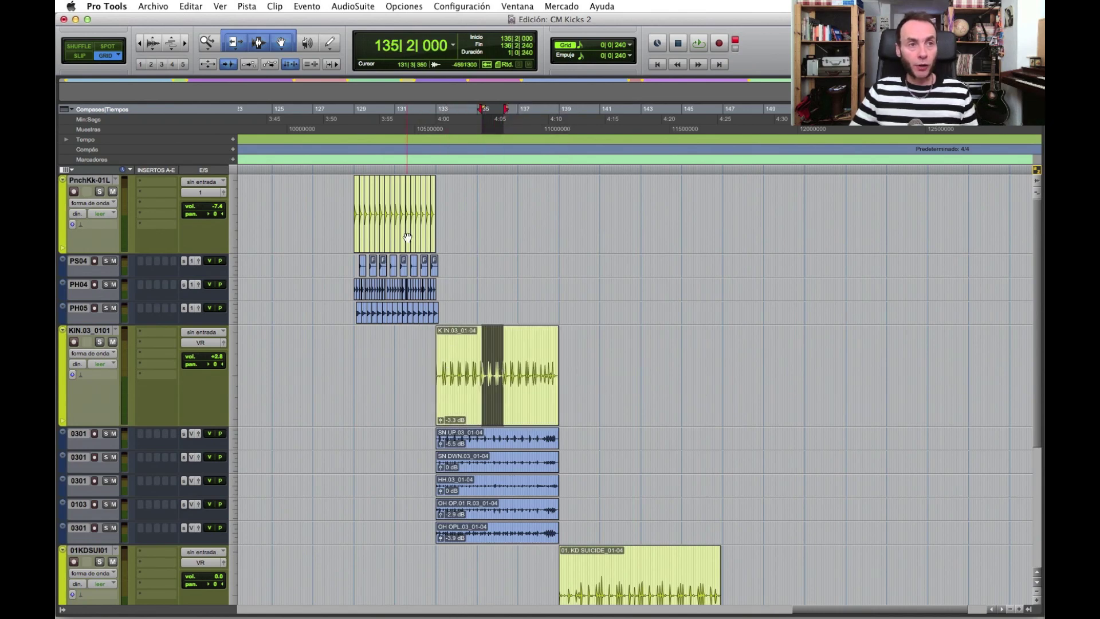
left_click(403, 235)
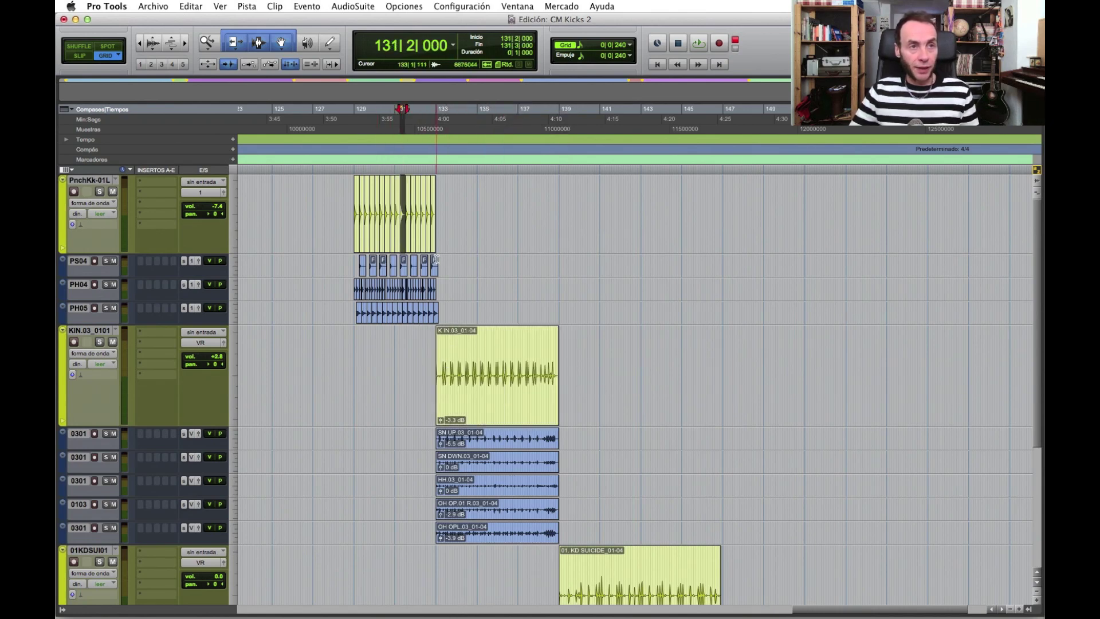
left_click_drag(451, 357, 544, 357)
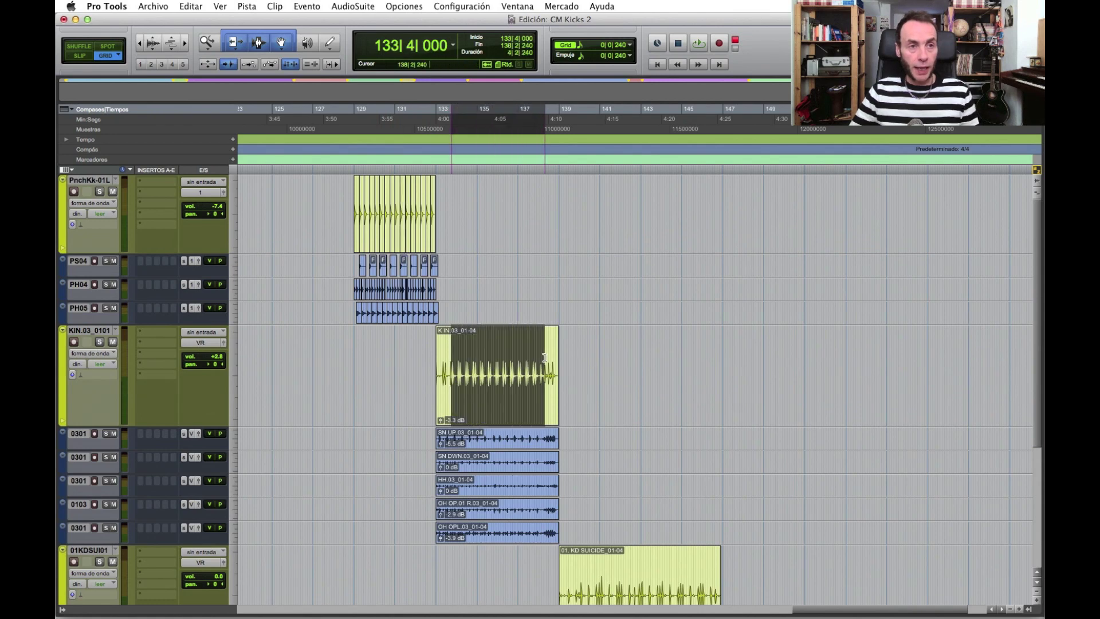
left_click(507, 355)
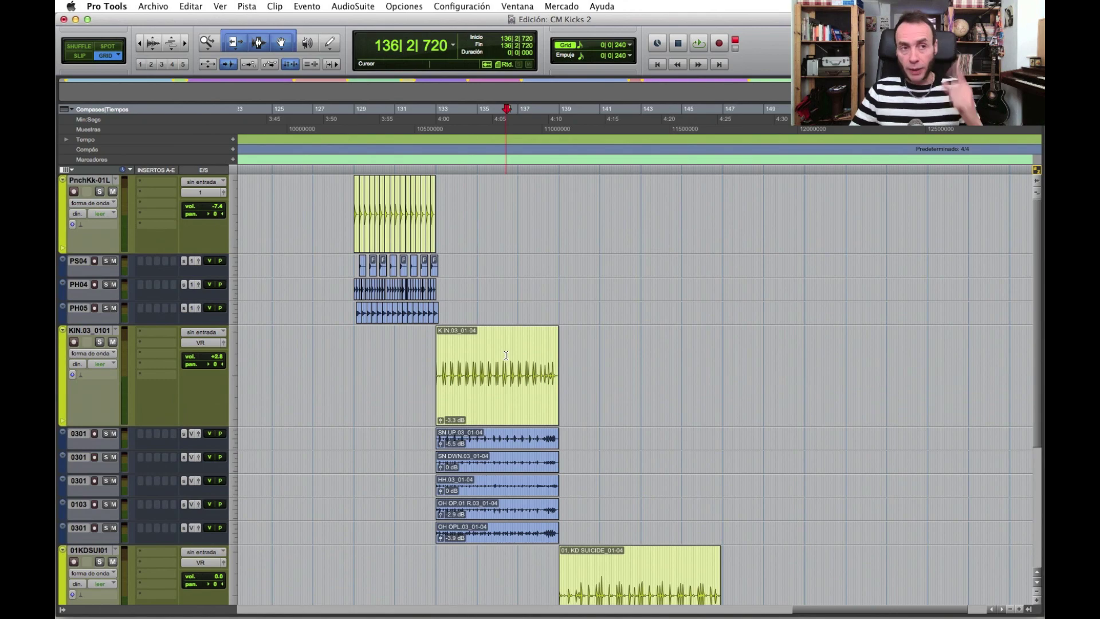
Inspect the KD SUICIDE clip up close and place the edit cursor in it at 140|4|000
scroll(617, 393, "down", 5)
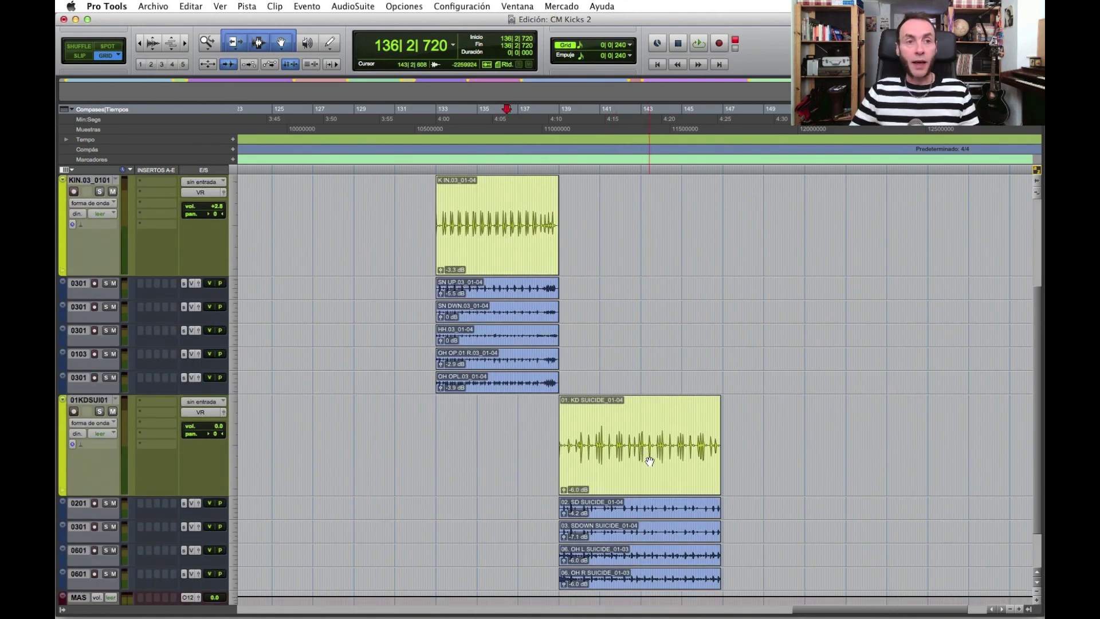
left_click(650, 462)
key("t")
key("t")
scroll(654, 474, "right", 4)
key("r")
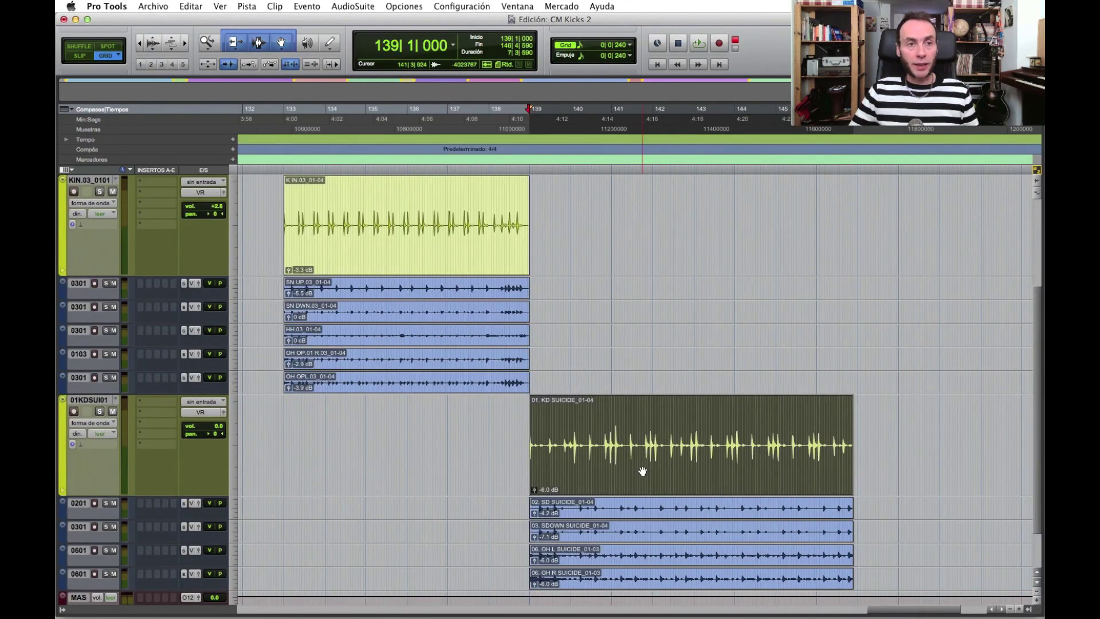
scroll(642, 471, "right", 1)
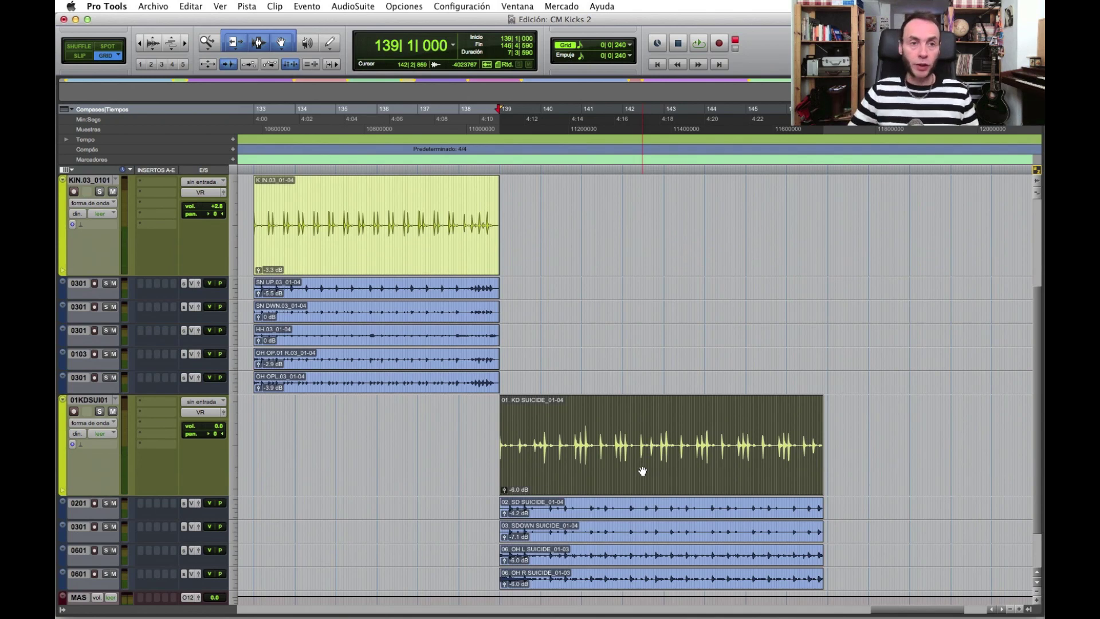
left_click(573, 431)
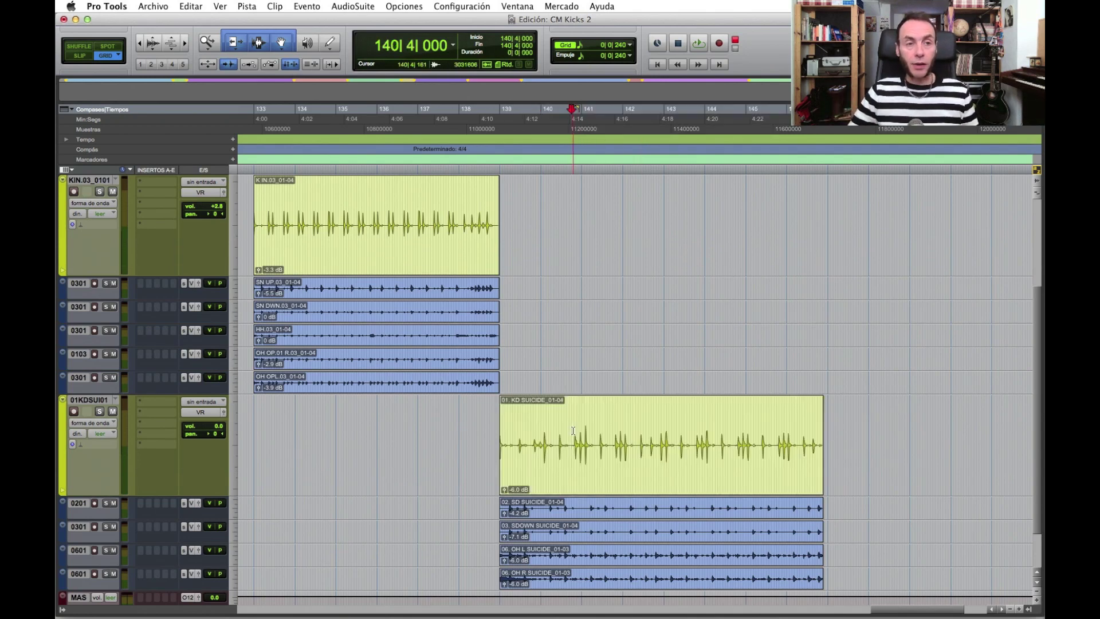
Compare hits in the K IN and KD SUICIDE clips, marking the KD SUICIDE passage from 139|3|000 to 146|3|000
left_click(401, 238)
left_click(569, 423)
left_click(412, 210)
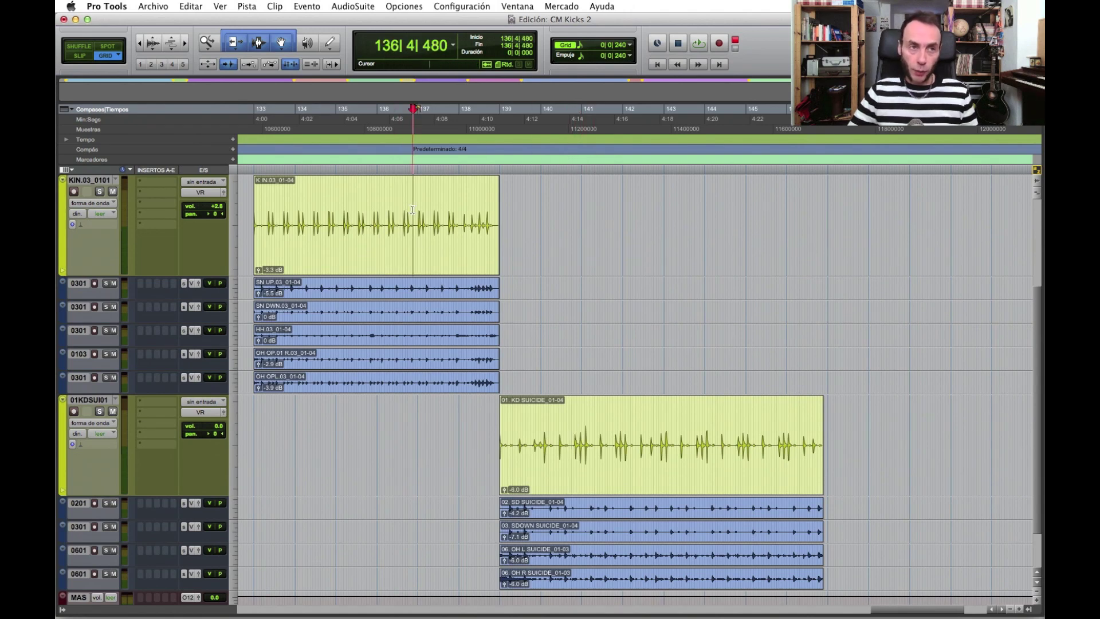
left_click(586, 425)
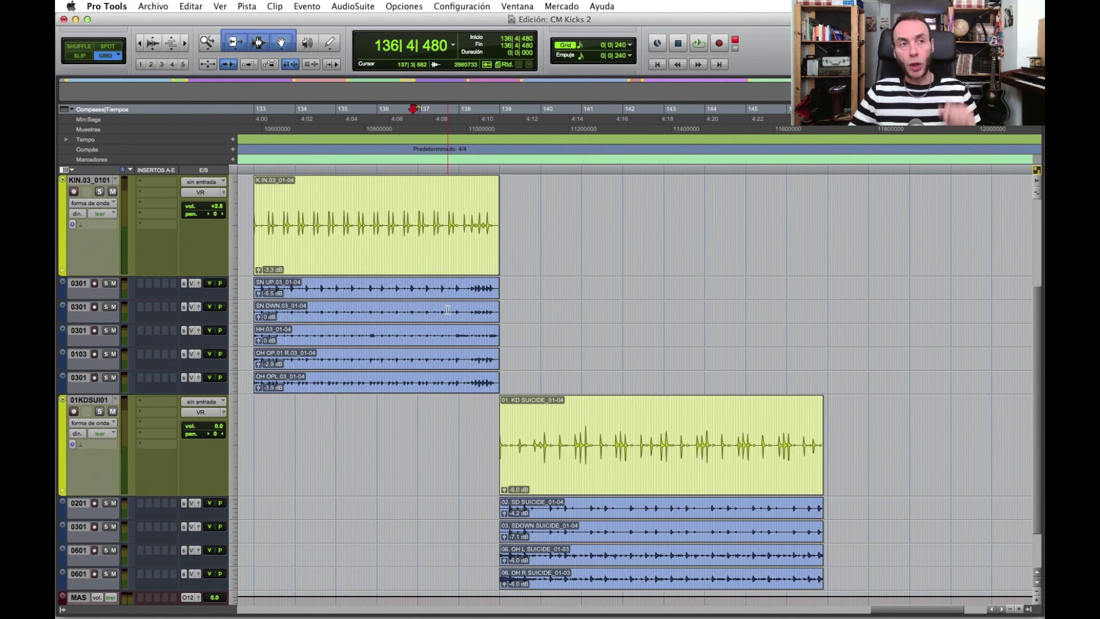
left_click_drag(520, 436, 808, 439)
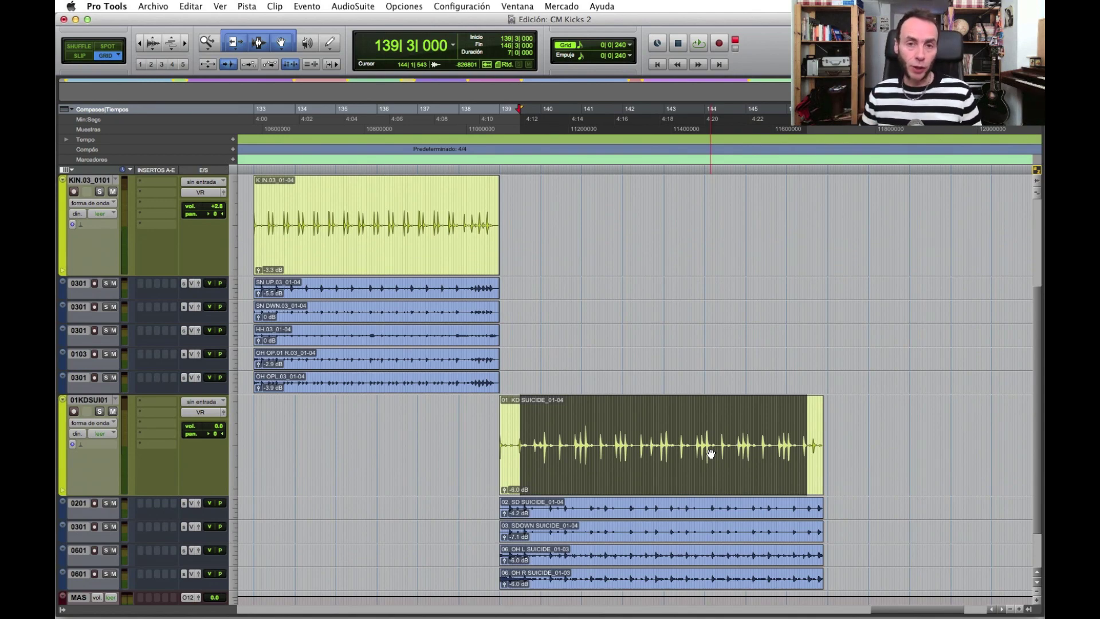
Mark a time range around the entire KD SUICIDE clip, from 138|4|480 with a length of 8|1|000
scroll(711, 454, "down", 3)
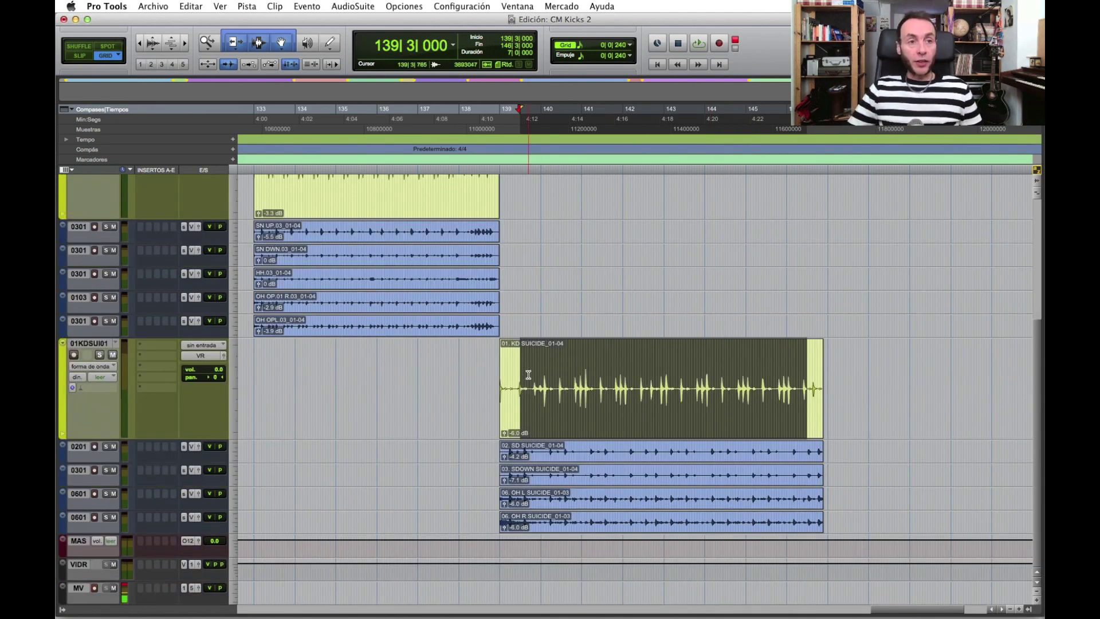
left_click(528, 376)
left_click_drag(496, 377, 832, 384)
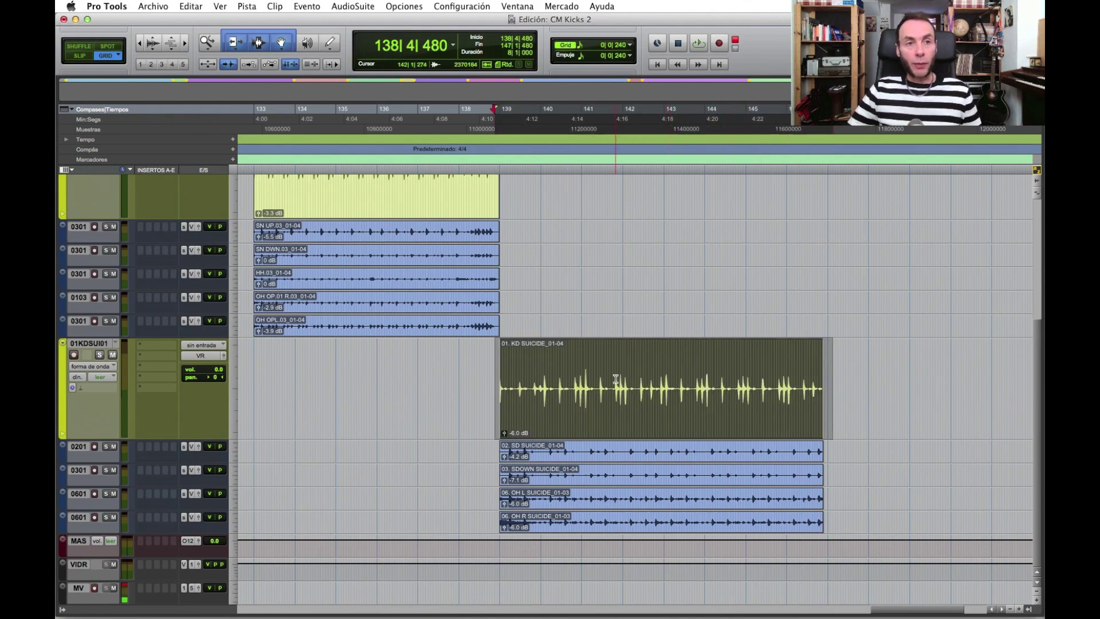
Inspect the KD SUICIDE hits up close around 141|1|240, placing the edit cursor there
left_click(587, 380)
key("super+bracketright")
key("super+bracketright")
scroll(586, 380, "right", 1)
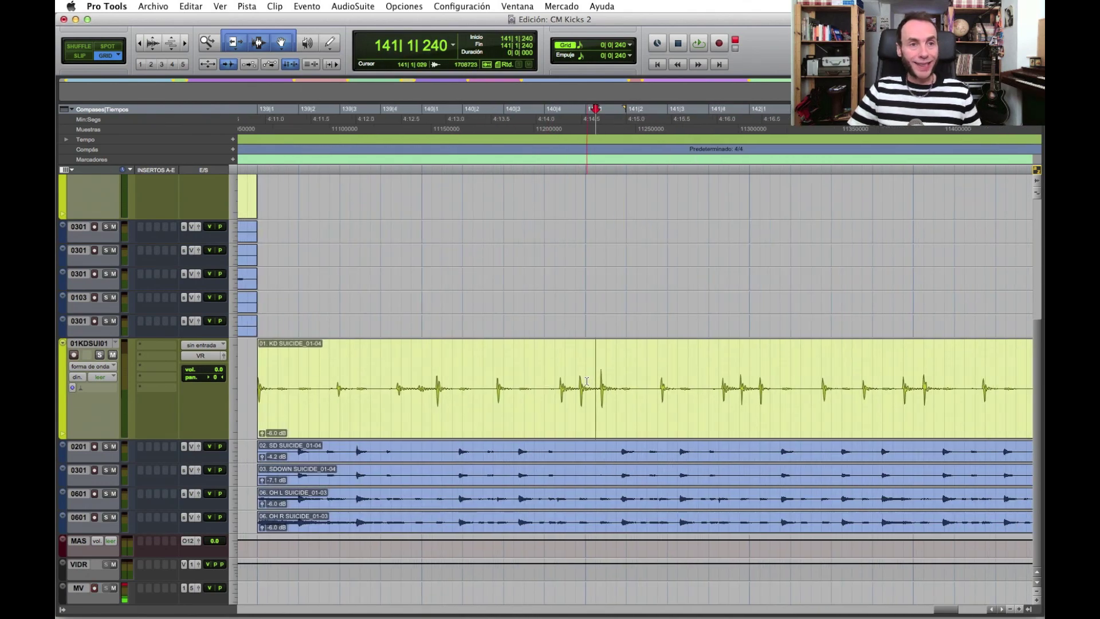
key("r")
scroll(587, 381, "right", 5)
scroll(632, 381, "left", 1)
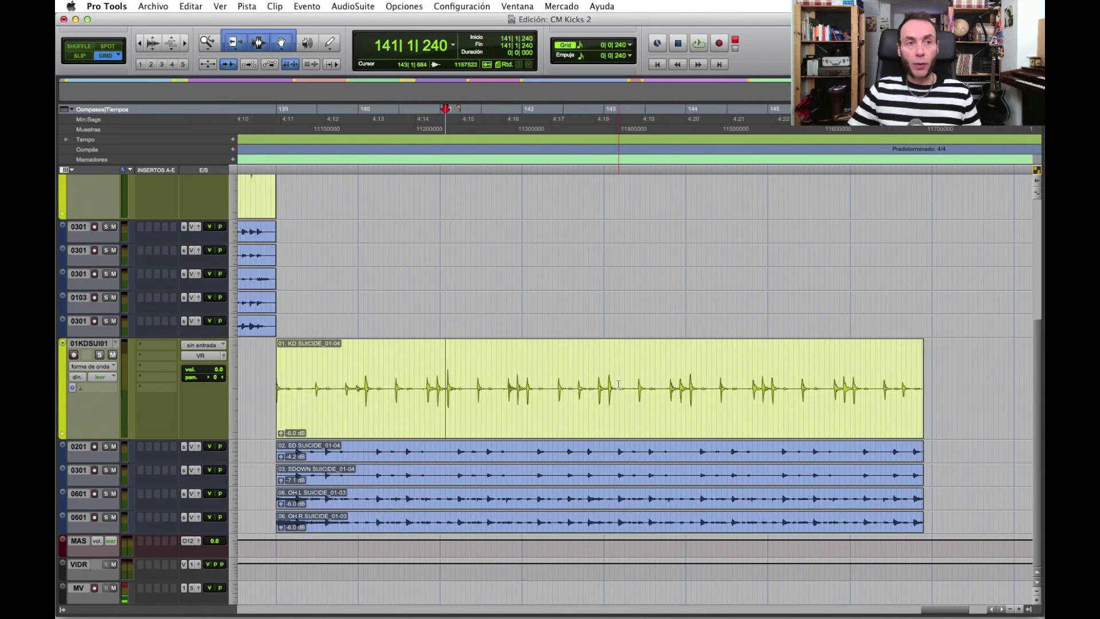
Mark a single KD SUICIDE hit from 140|1|240, select the whole clip, and place the edit cursor at 141|4|720
left_click_drag(308, 389, 392, 375)
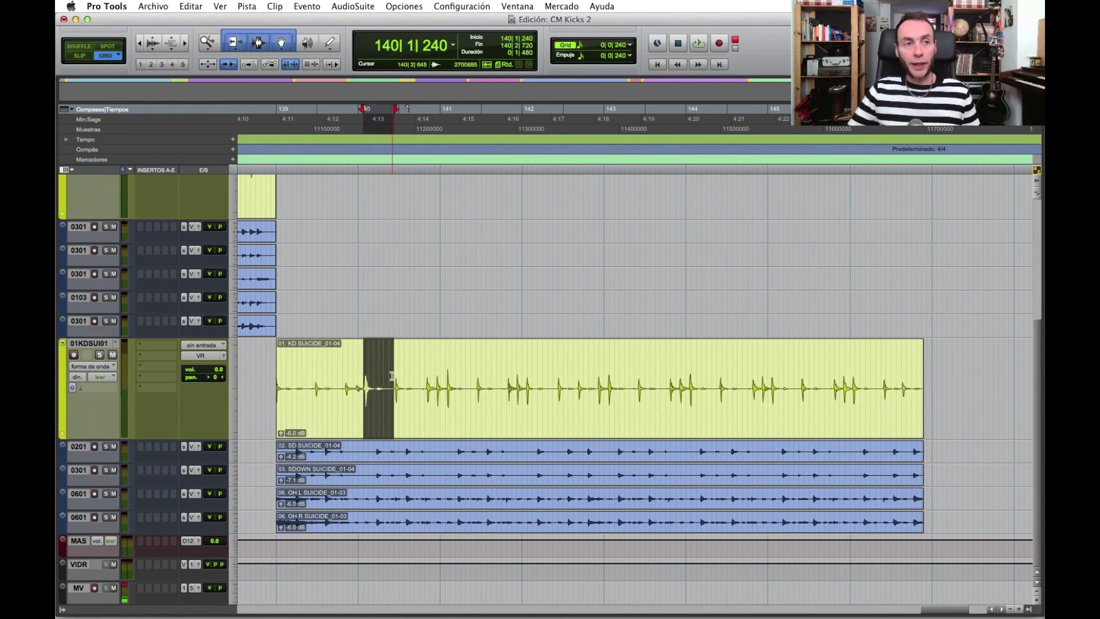
left_click(522, 419)
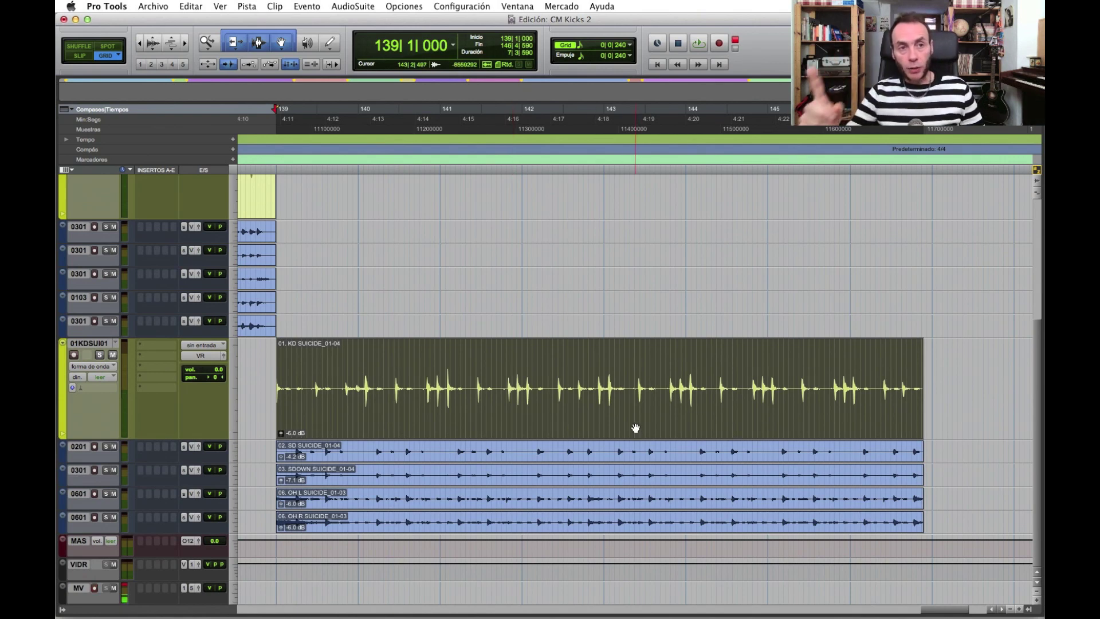
left_click(517, 373)
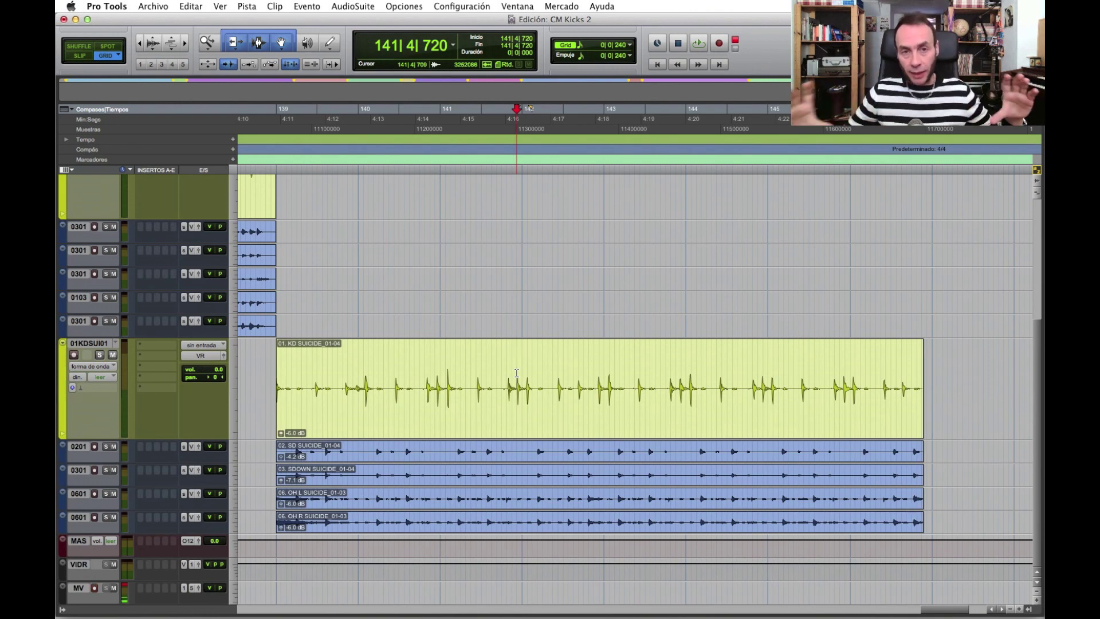
Insert the mono Dyn3 Compressor/Limiter on the KD SUICIDE track and place its window above the clip
left_click(158, 344)
mouse_move(179, 395)
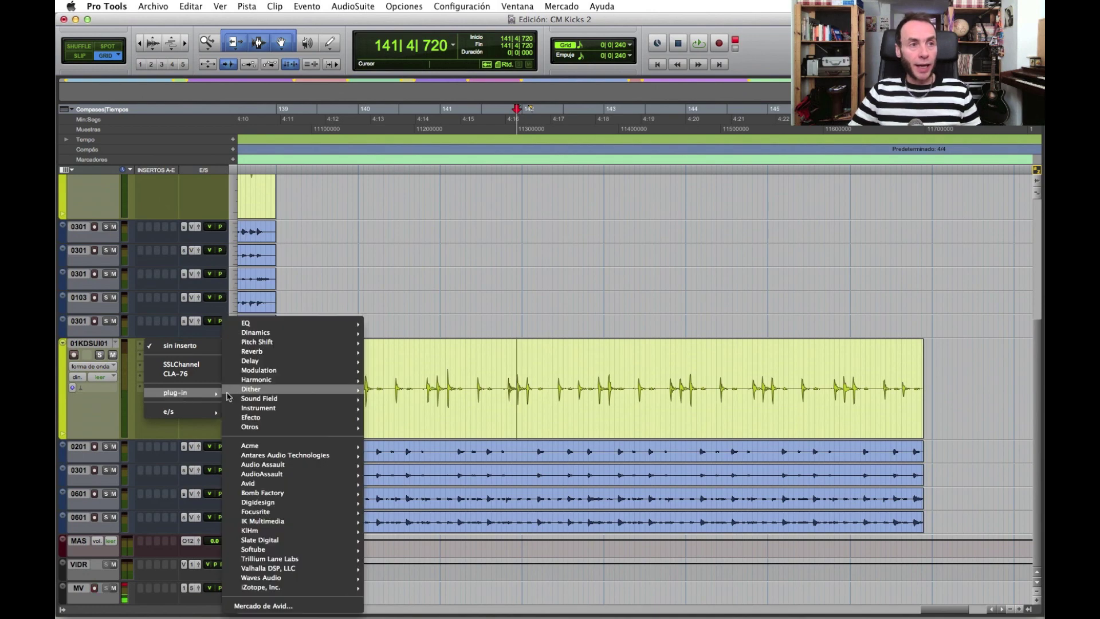
mouse_move(261, 333)
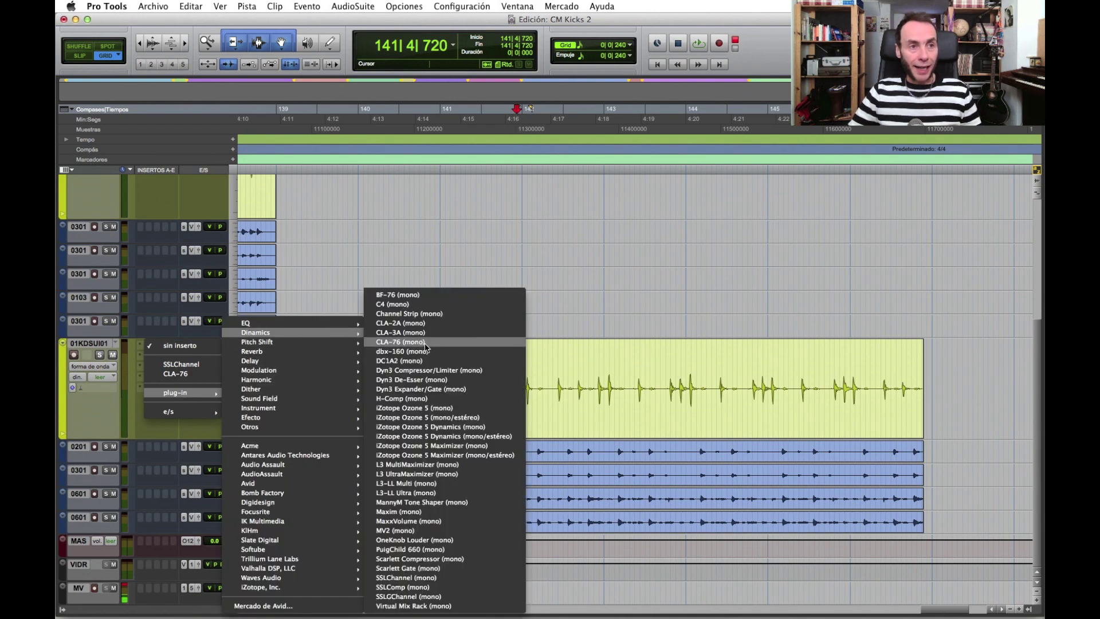
left_click(513, 373)
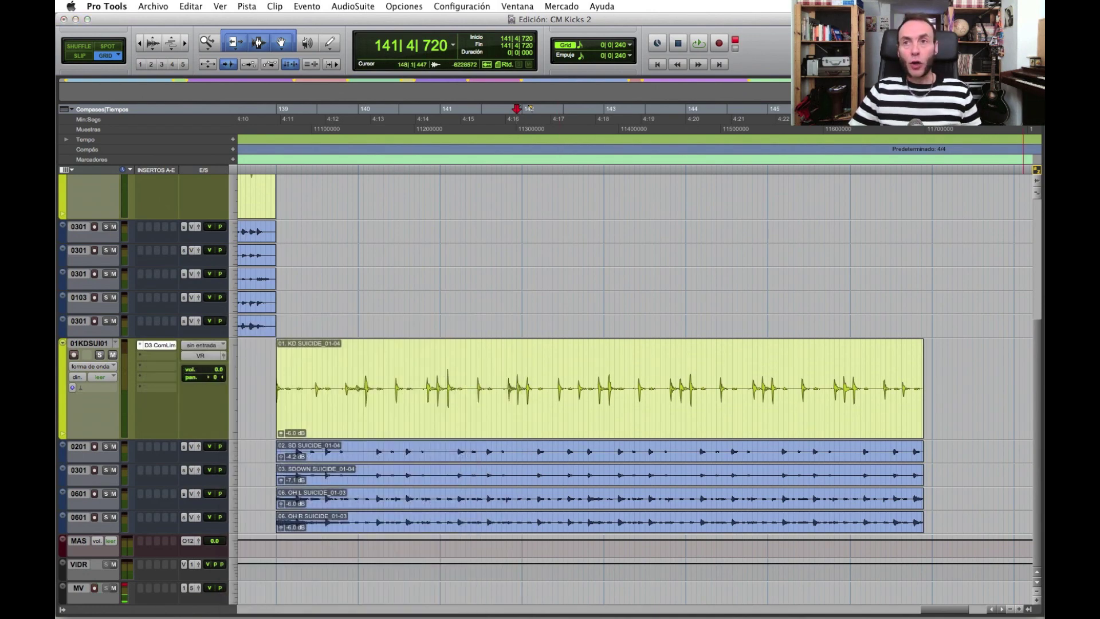
left_click_drag(839, 96, 571, 139)
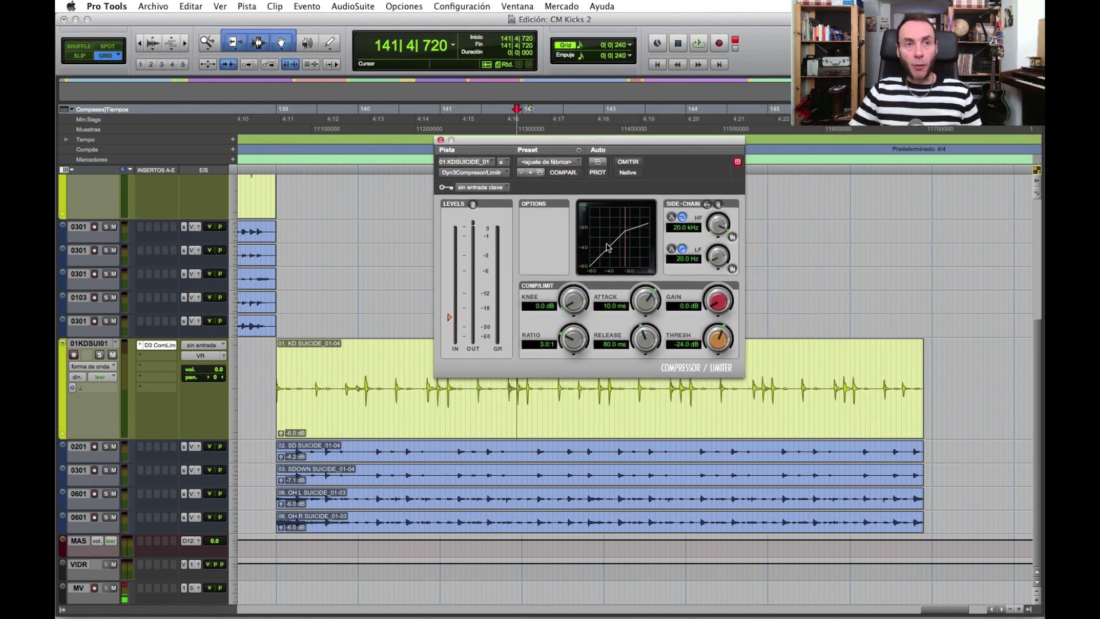
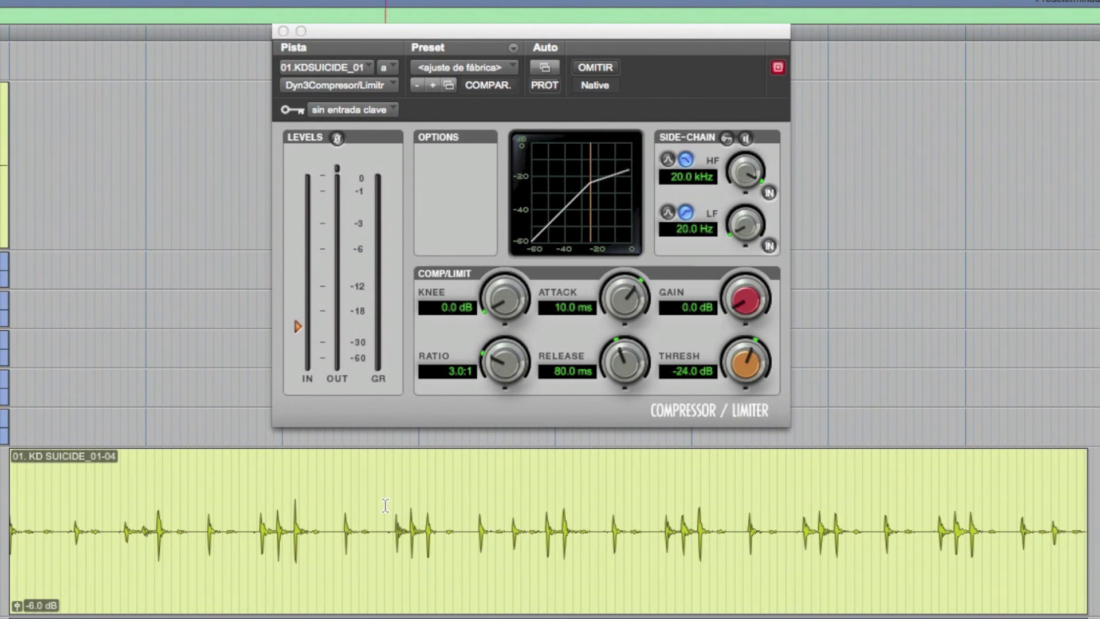
Mark the middle passage of the KD SUICIDE clip and set the compressor's ratio to 8:1
left_click_drag(385, 506, 873, 506)
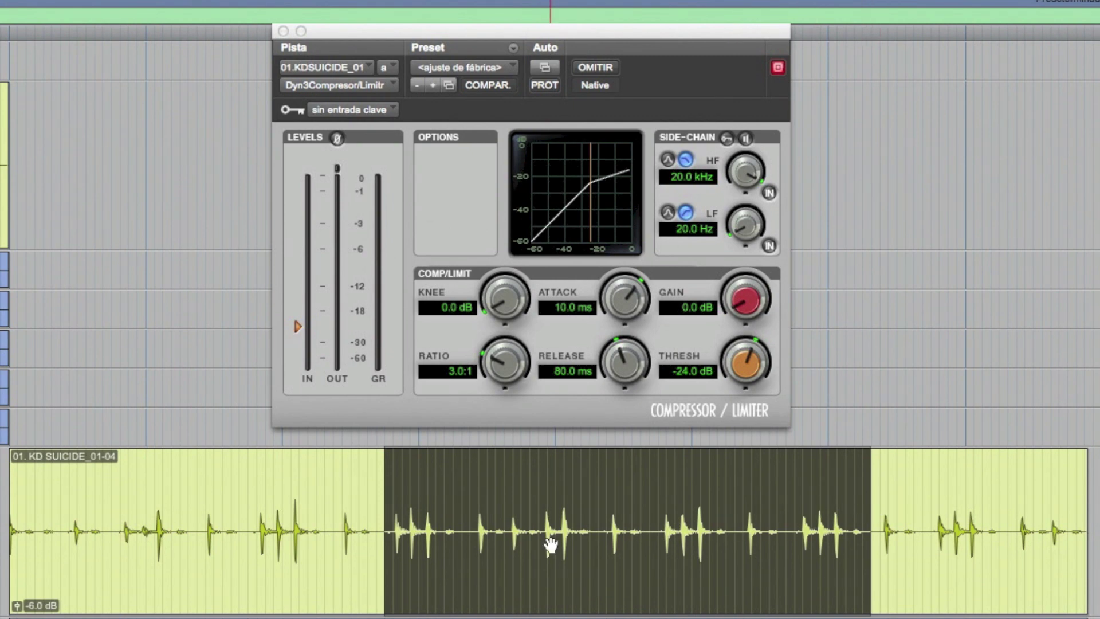
left_click(457, 373)
left_click(458, 374)
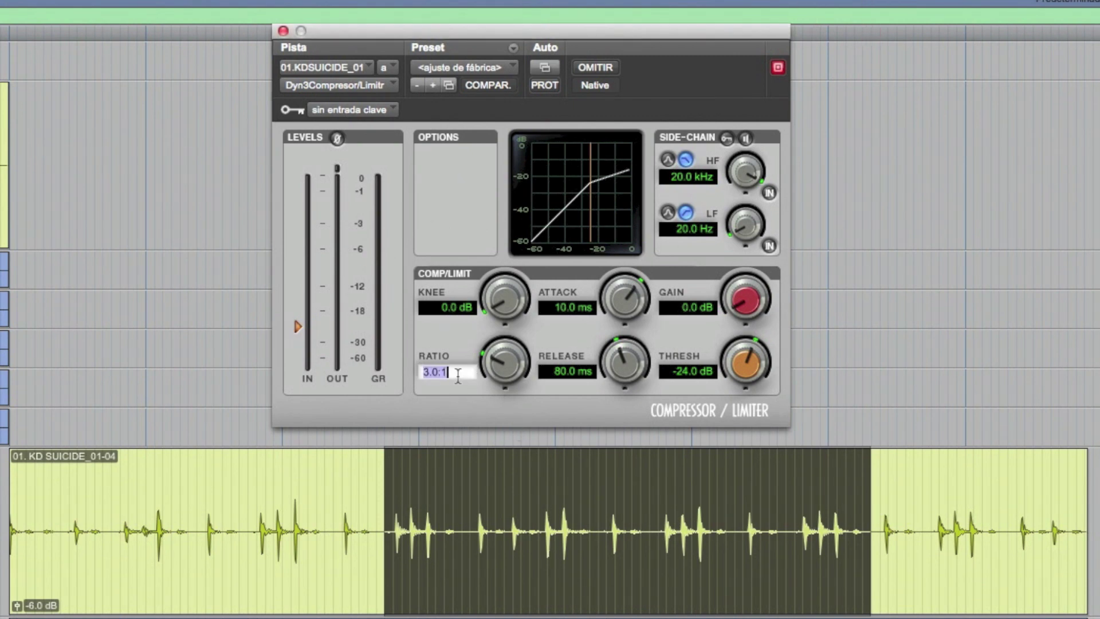
type("8")
key("Return")
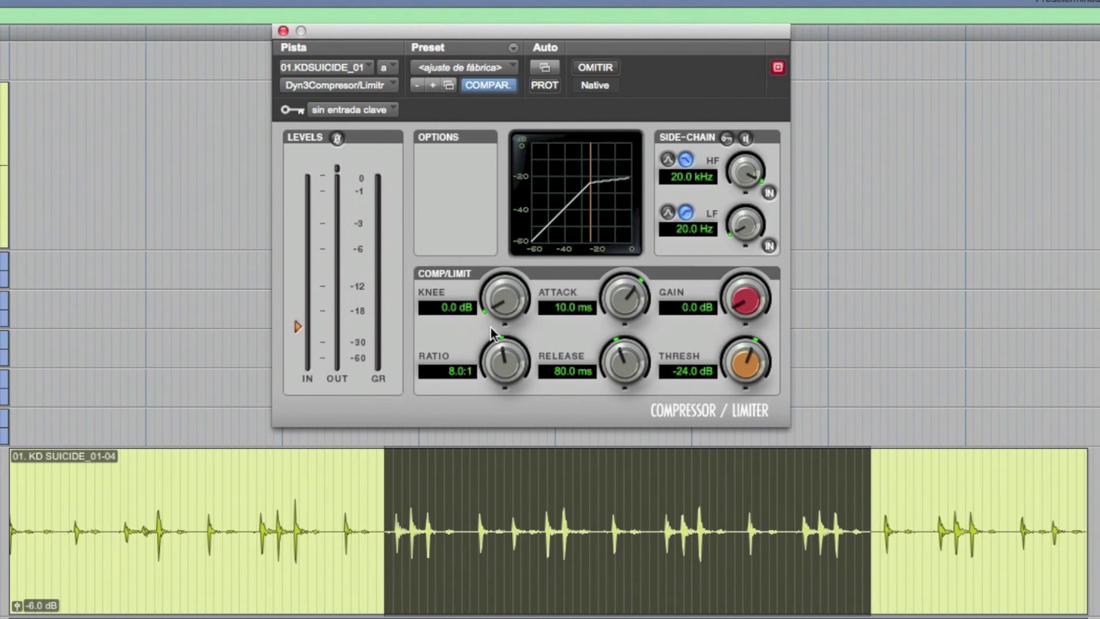
Mark a slightly longer passage of KD SUICIDE and set the compressor's attack to 30 ms and release to 150 ms
left_click_drag(393, 499, 905, 512)
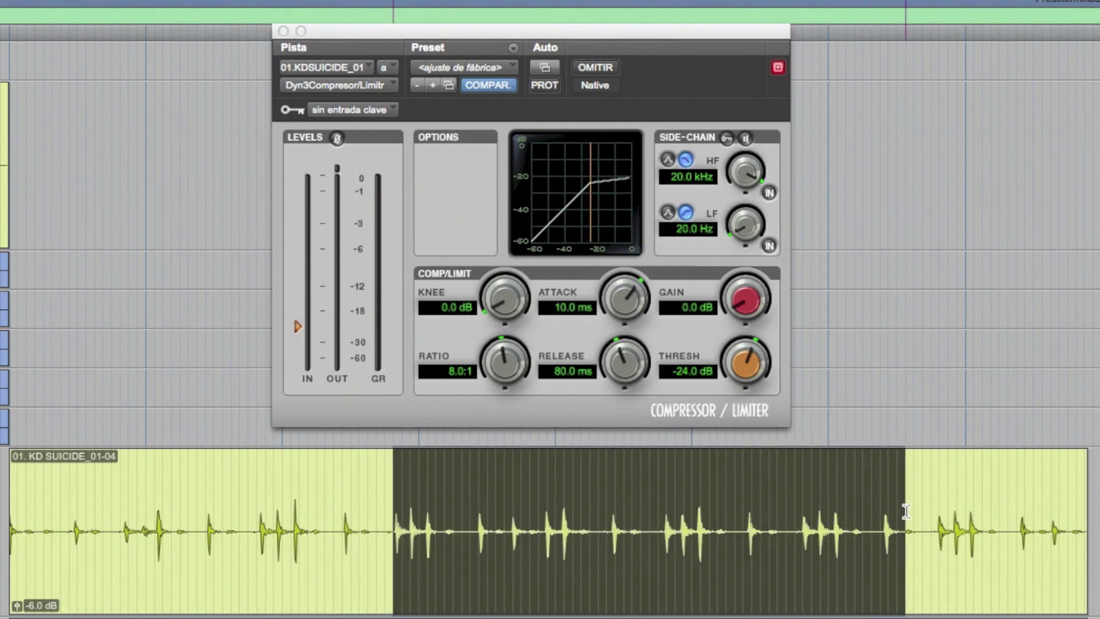
left_click(567, 308)
type("30")
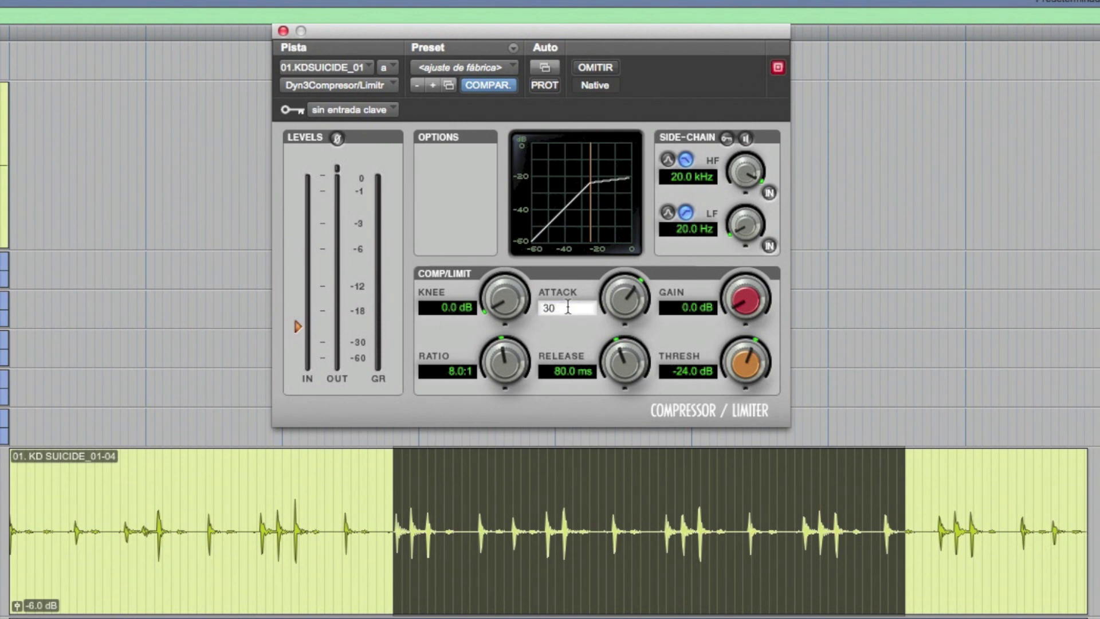
key("Return")
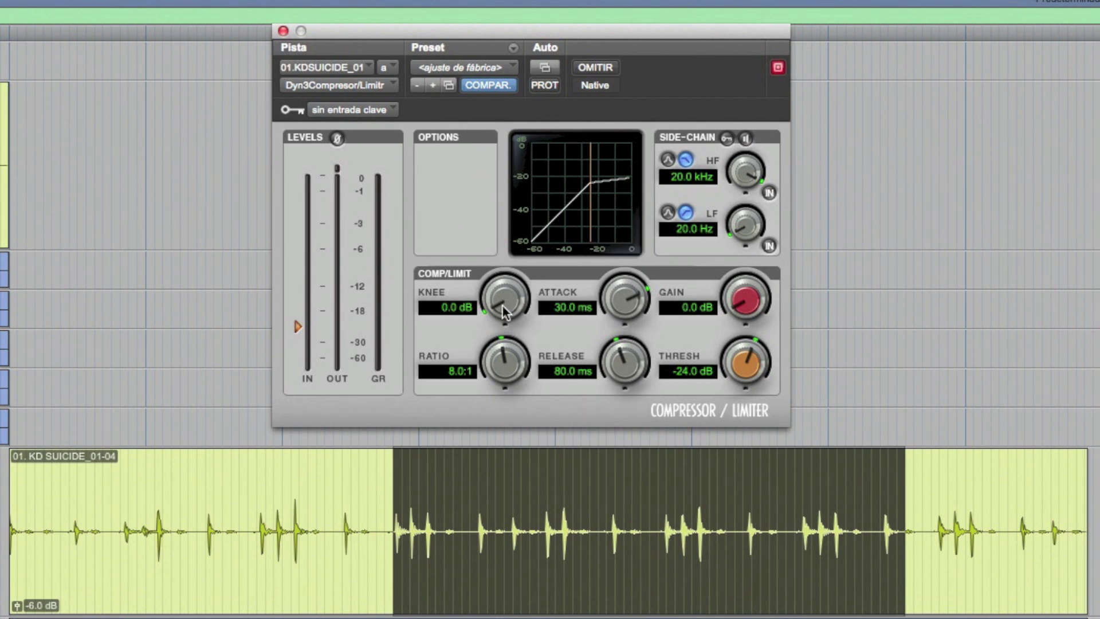
left_click(563, 373)
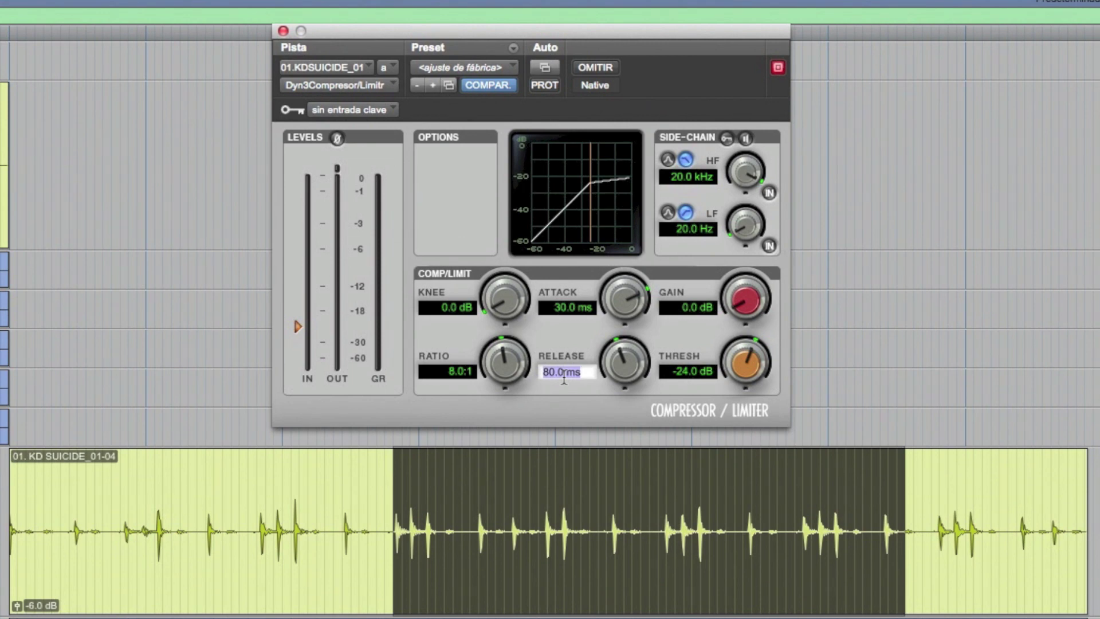
type("150")
key("Return")
Raise the threshold to -12.6 dB, then play the whole KD SUICIDE clip while lowering the threshold to -22.1 dB
mouse_move(751, 372)
left_mouse_down()
mouse_move(749, 312)
mouse_move(751, 335)
left_mouse_up()
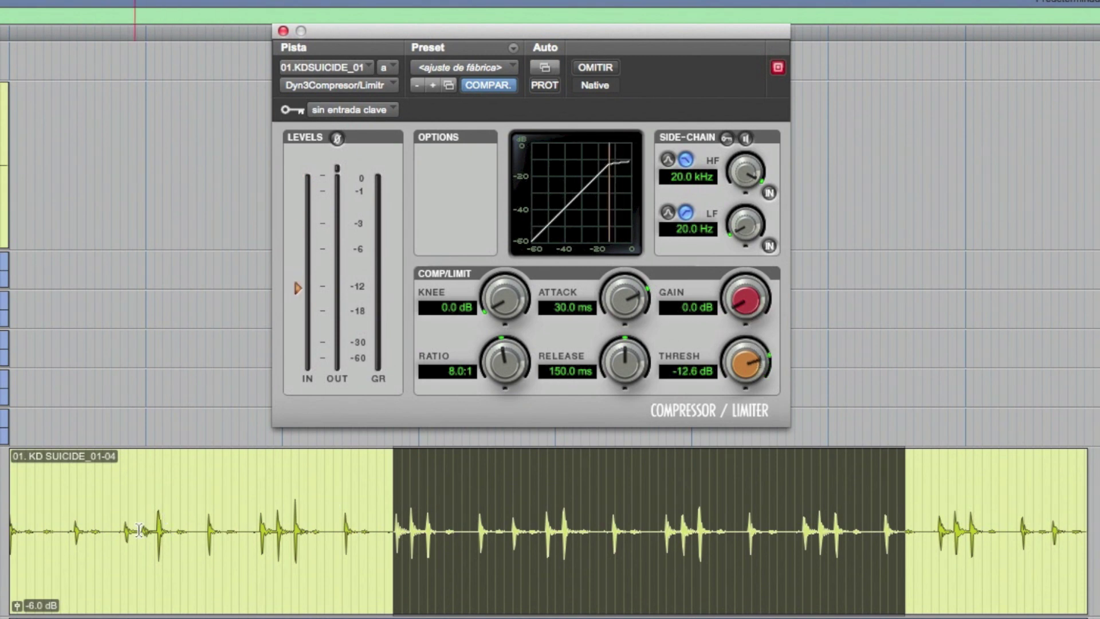
double_click(201, 570)
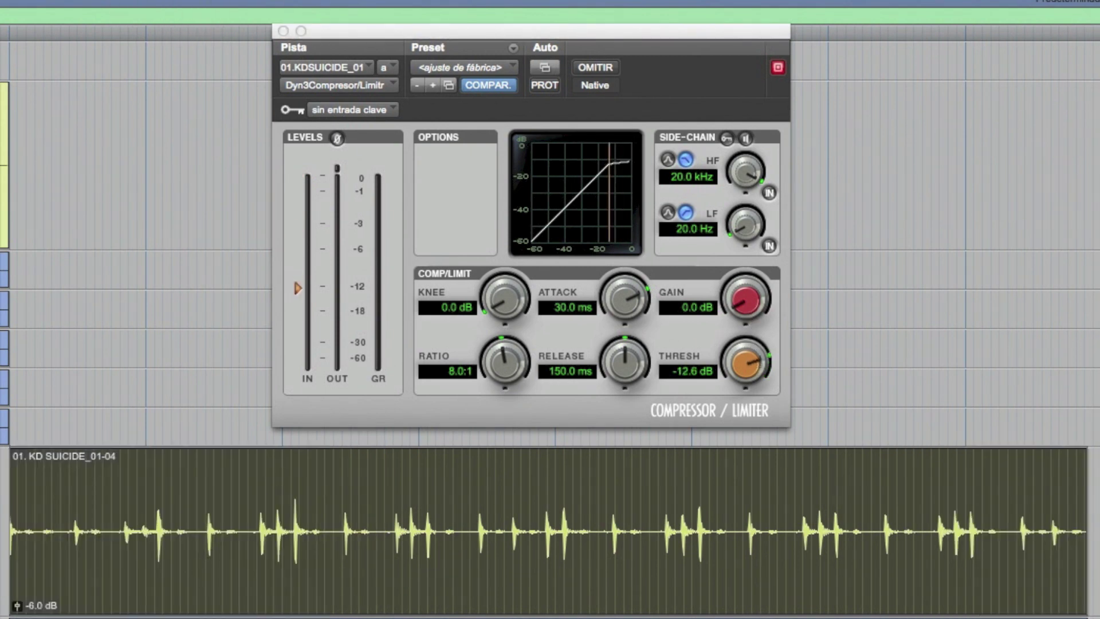
key("space")
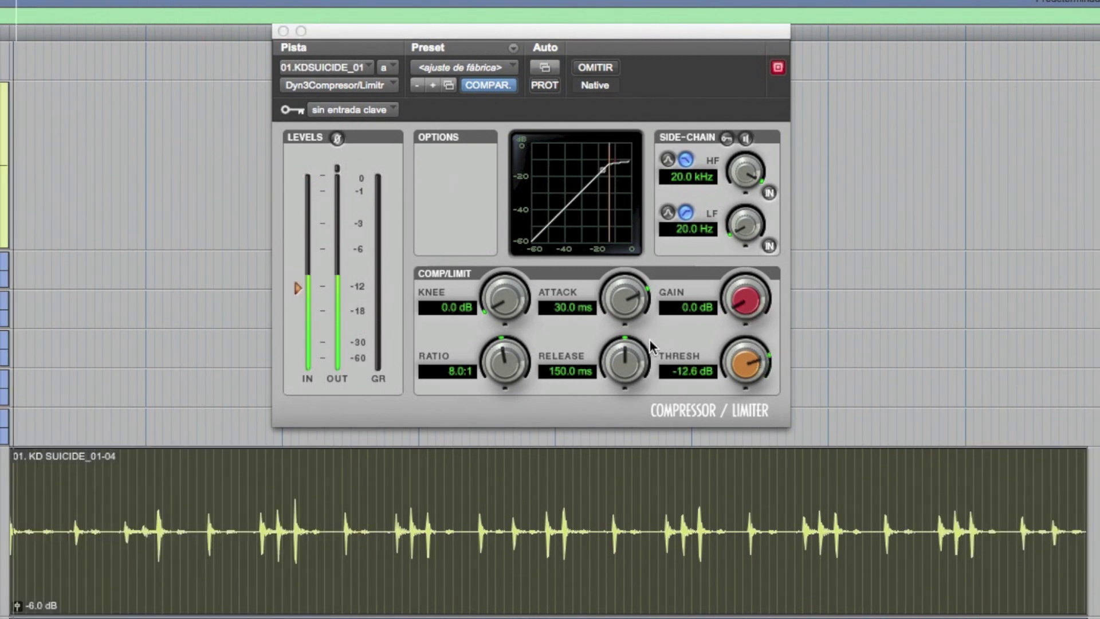
mouse_move(744, 363)
left_mouse_down()
mouse_move(742, 424)
mouse_move(745, 371)
left_mouse_up()
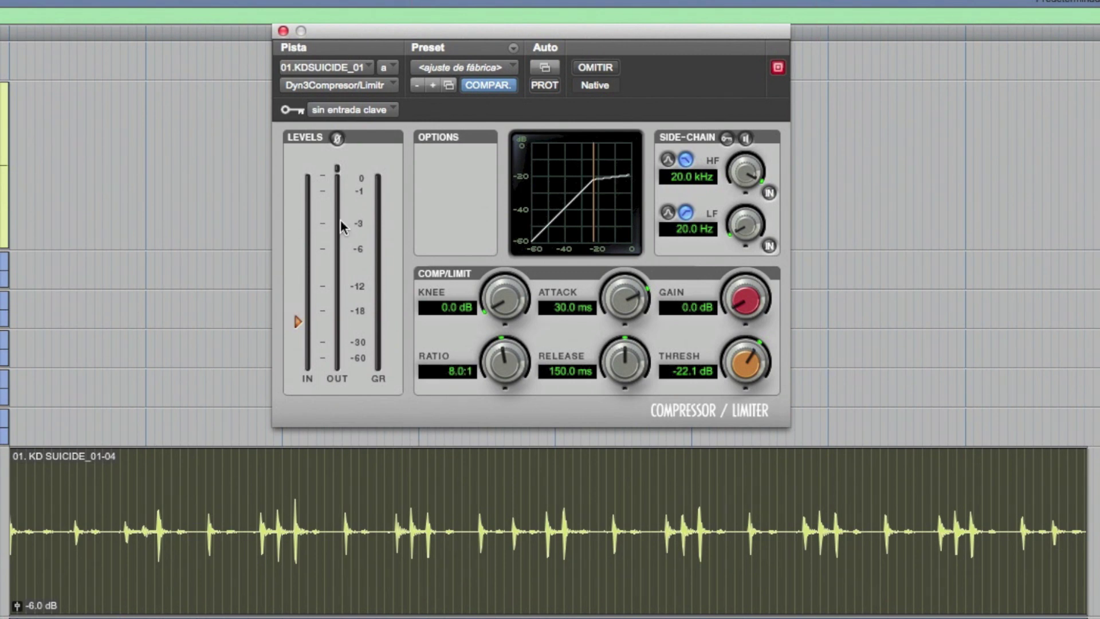
key("space")
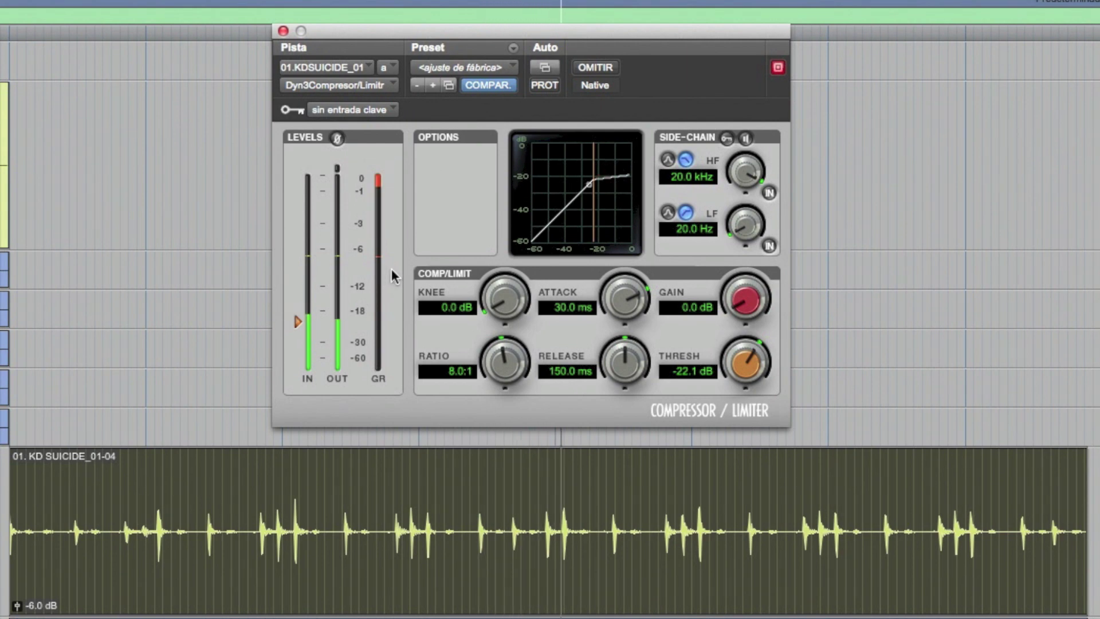
key("space")
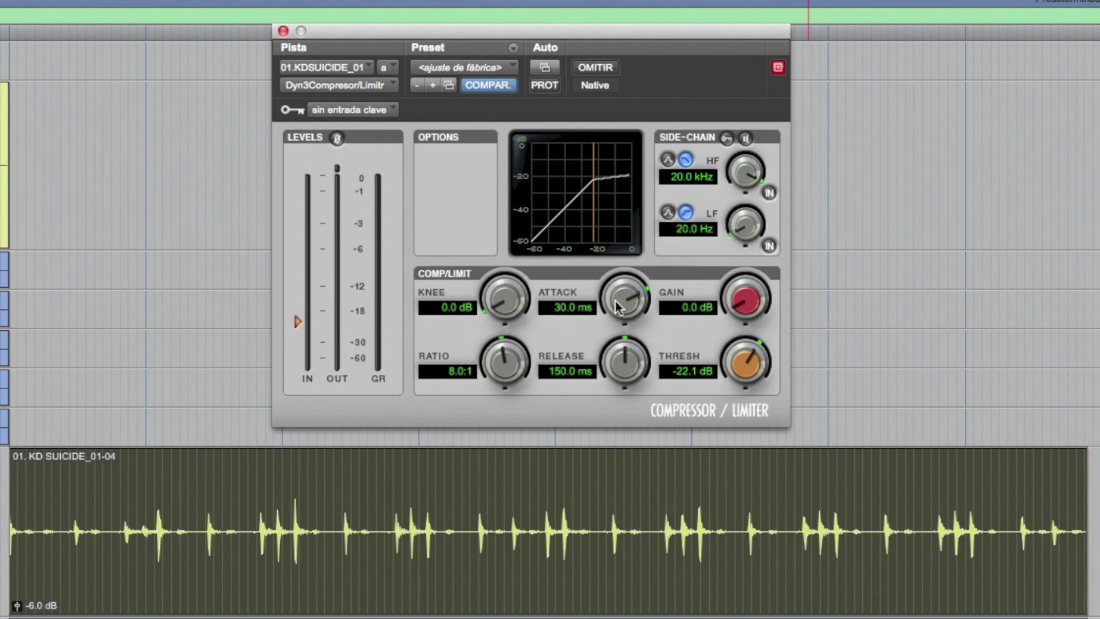
Try the attack at 10 µs and 30 ms, and settle on 25 ms
left_click_drag(617, 305, 624, 569)
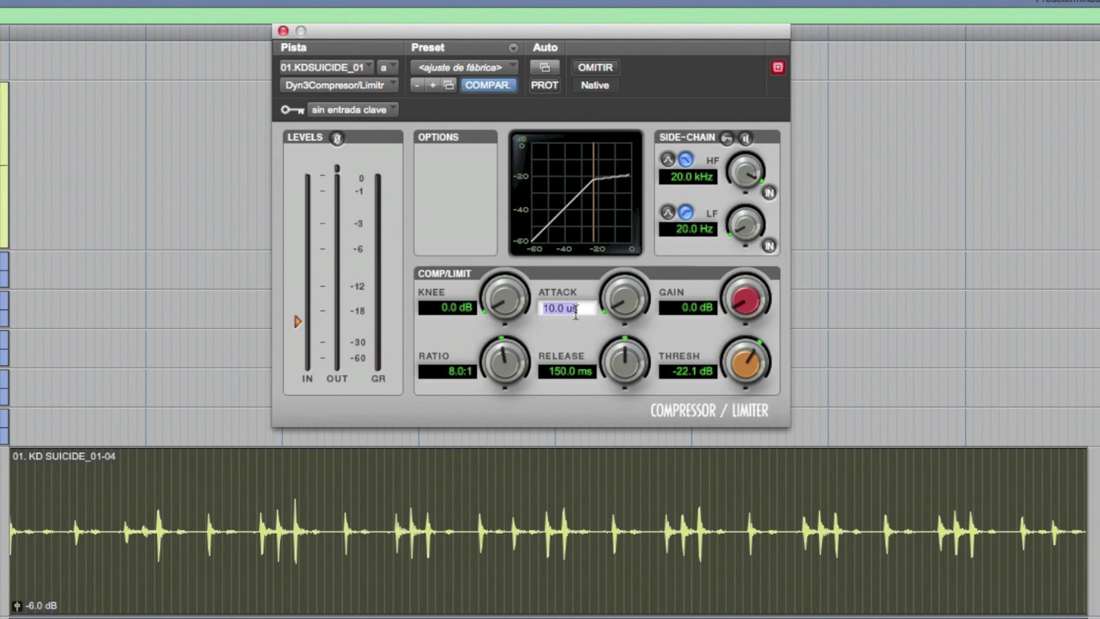
type("30")
key("Return")
type("25")
key("Return")
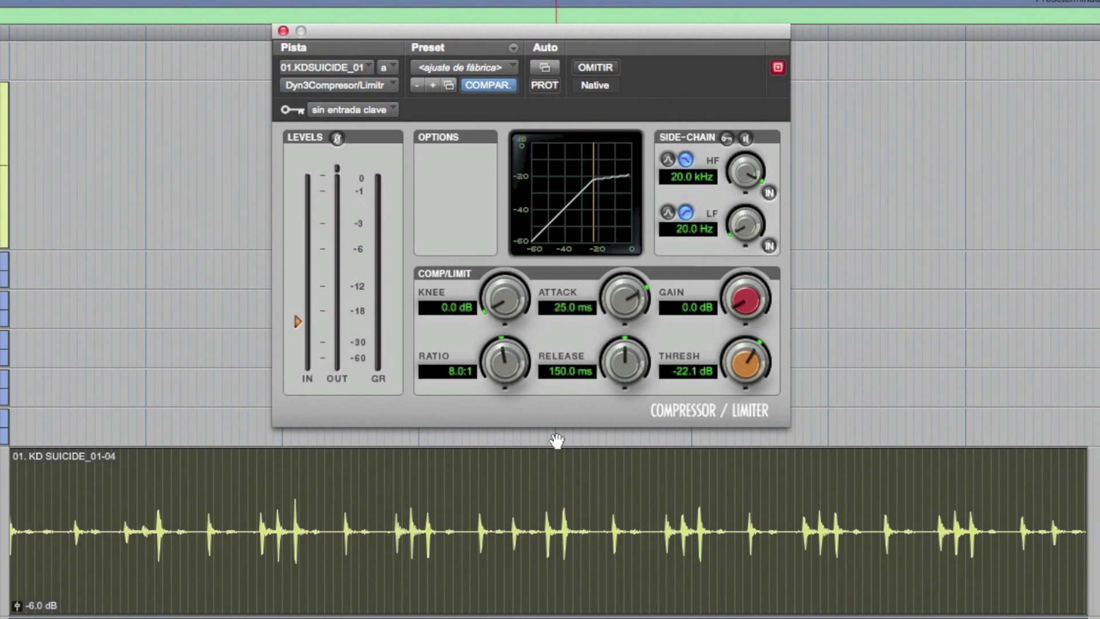
Set the compressor's make-up gain to 5.5 dB and play the KD SUICIDE clip
left_click(471, 519)
left_click_drag(748, 304, 748, 228)
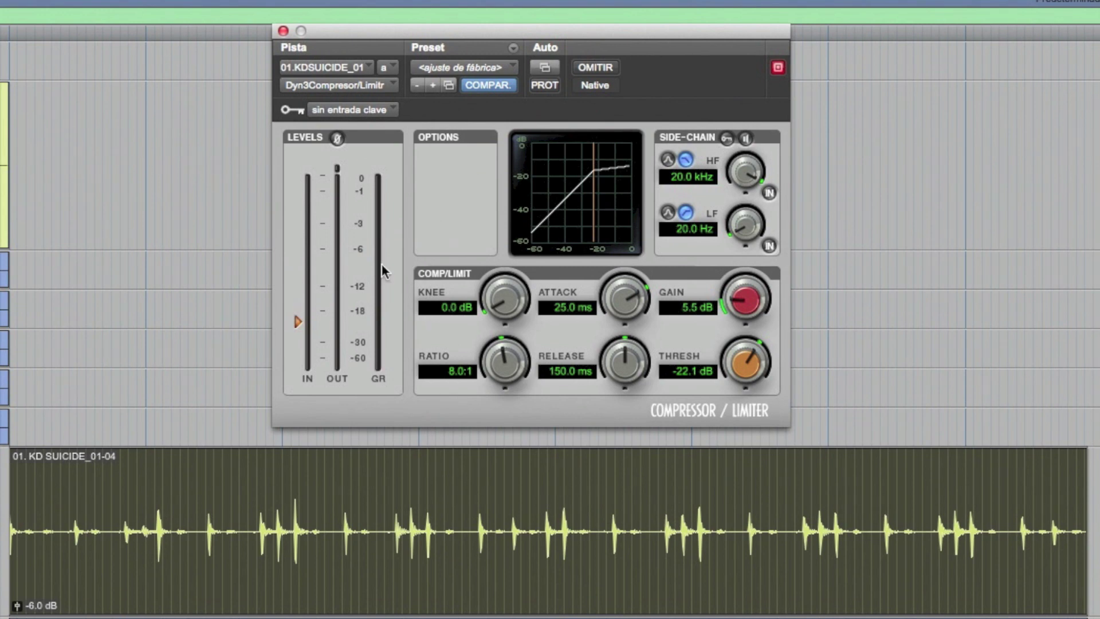
key("space")
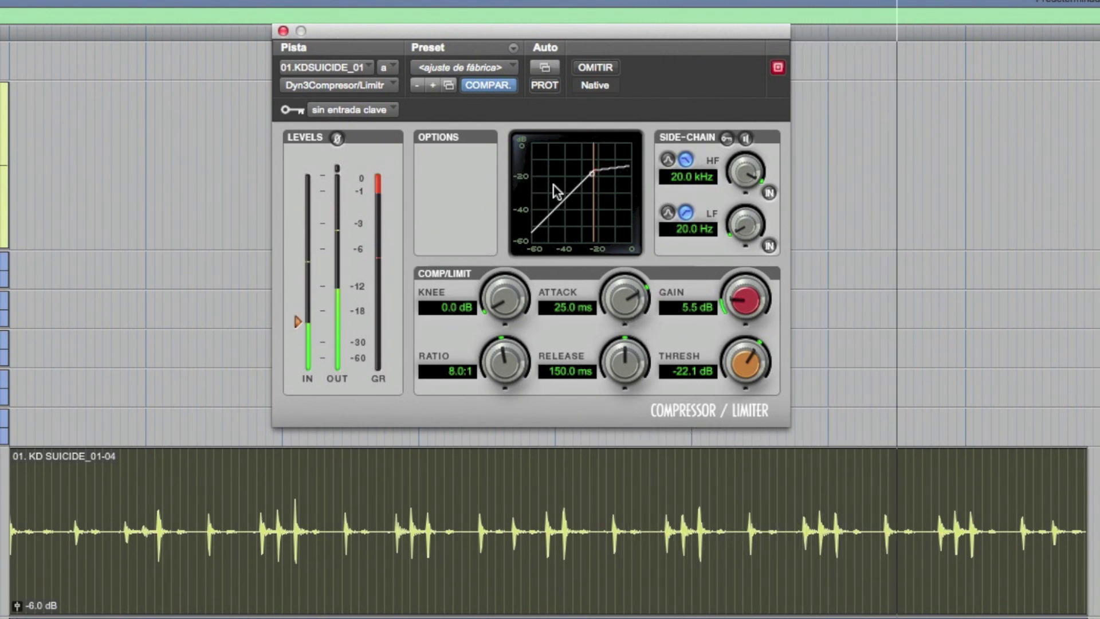
Bypass and re-enable the compressor during playback to compare the kick with and without it, and stop playback
left_click(584, 67)
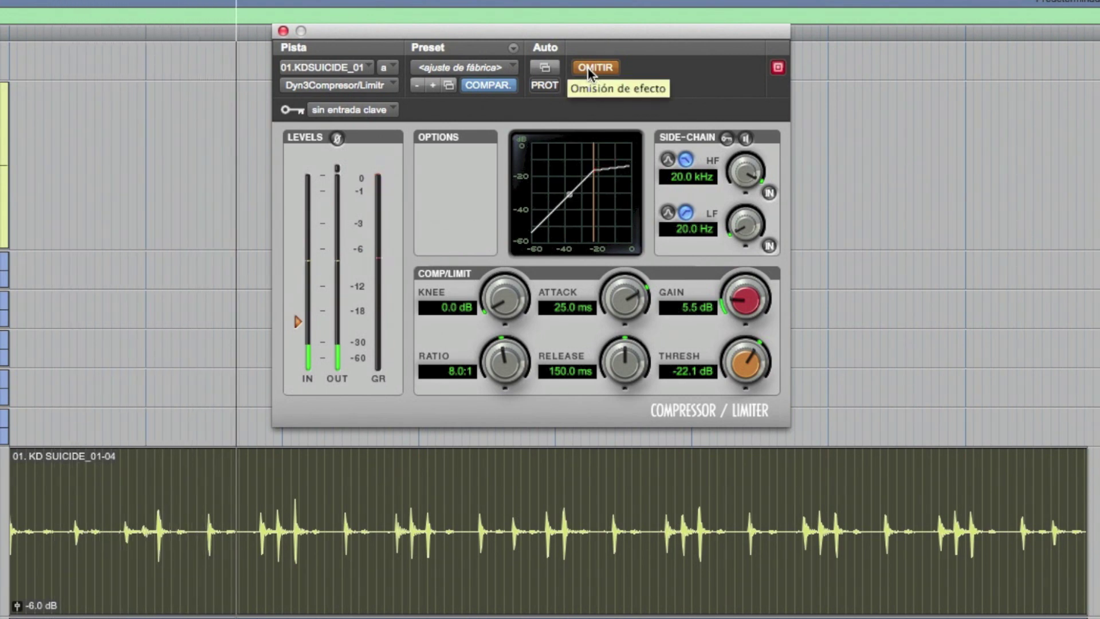
left_click(587, 67)
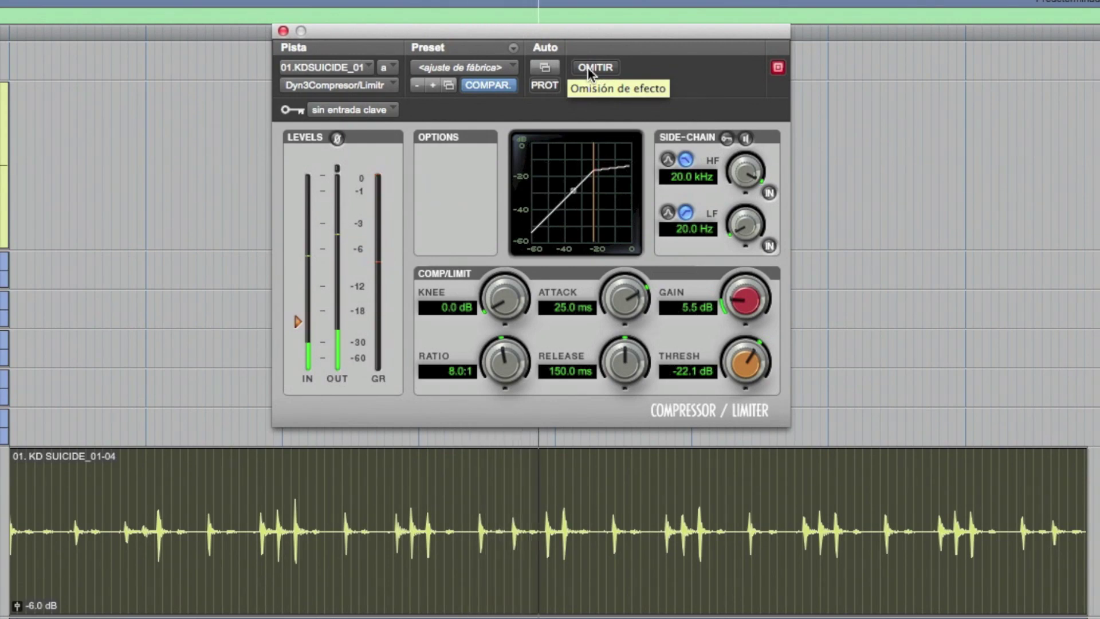
key("space")
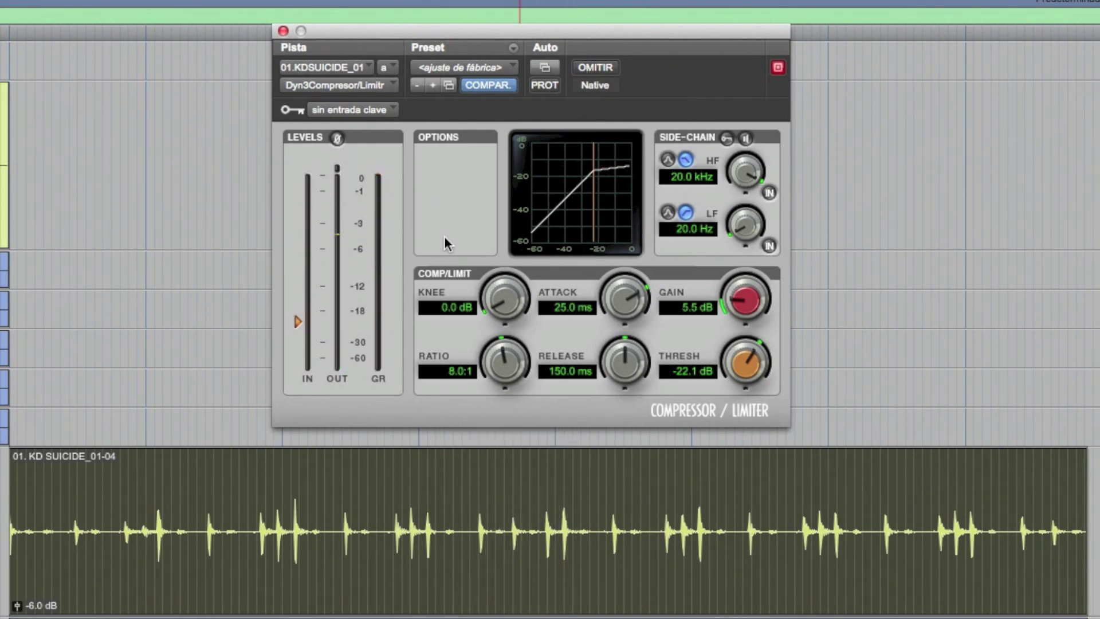
Highlight individual quiet and loud hits in the KD SUICIDE clip to compare their levels, and reselect the whole clip
left_click(349, 518)
left_click_drag(60, 526, 95, 526)
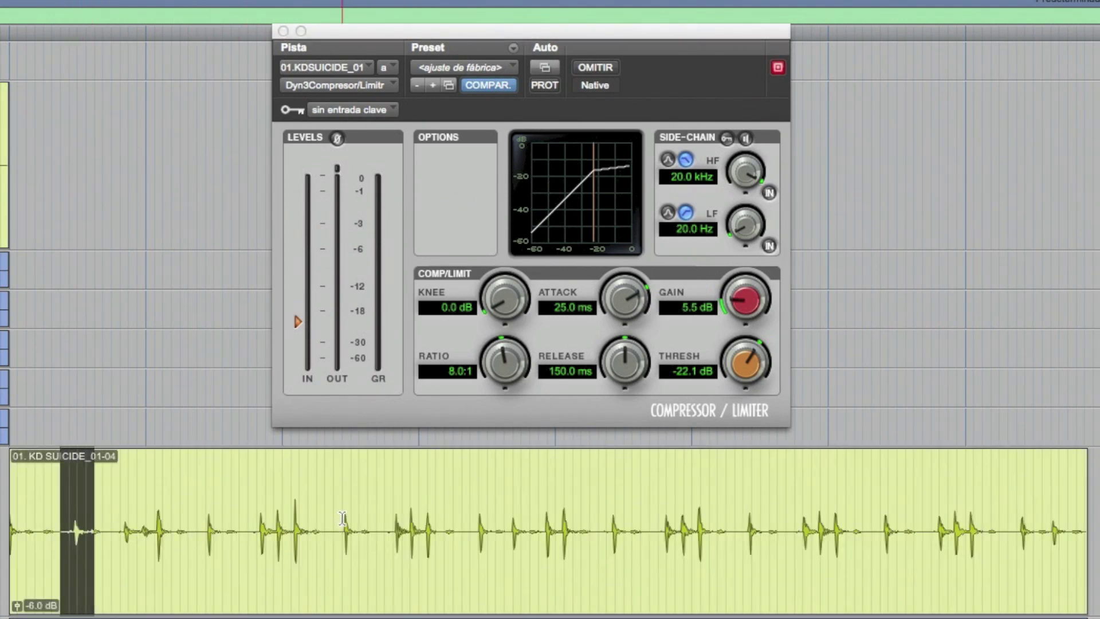
left_click_drag(333, 527, 358, 526)
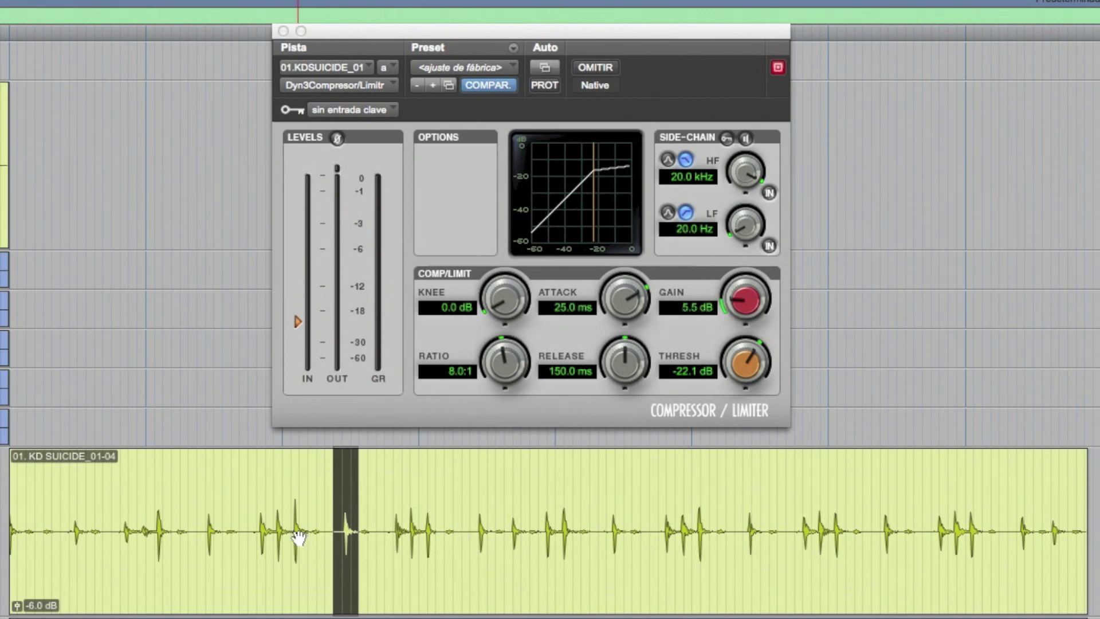
left_click(292, 518)
left_click_drag(293, 518, 307, 518)
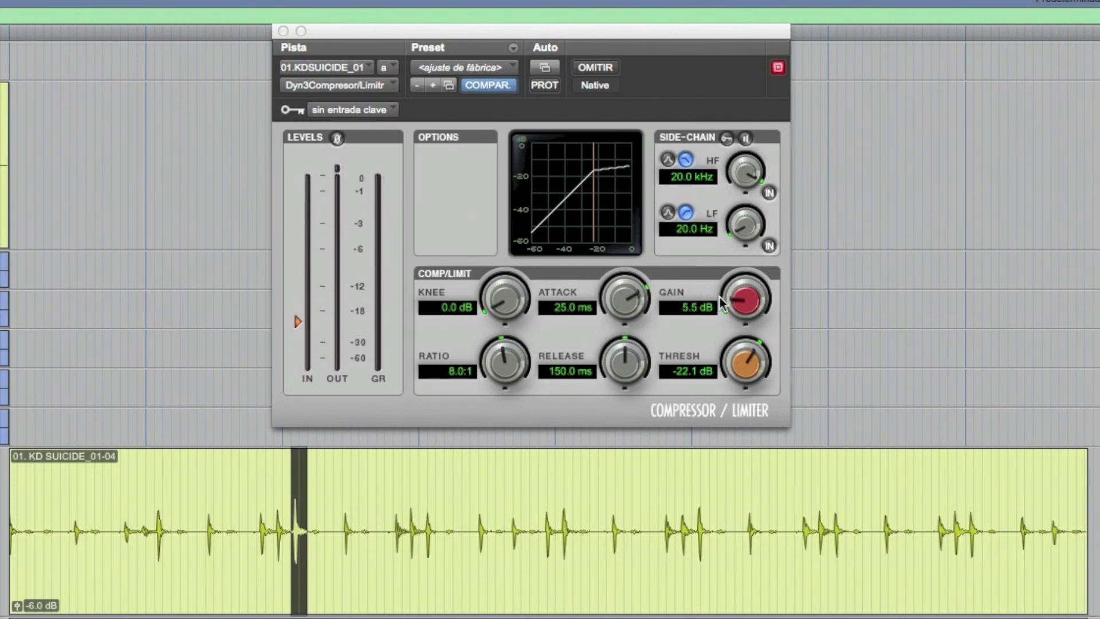
left_click(411, 576)
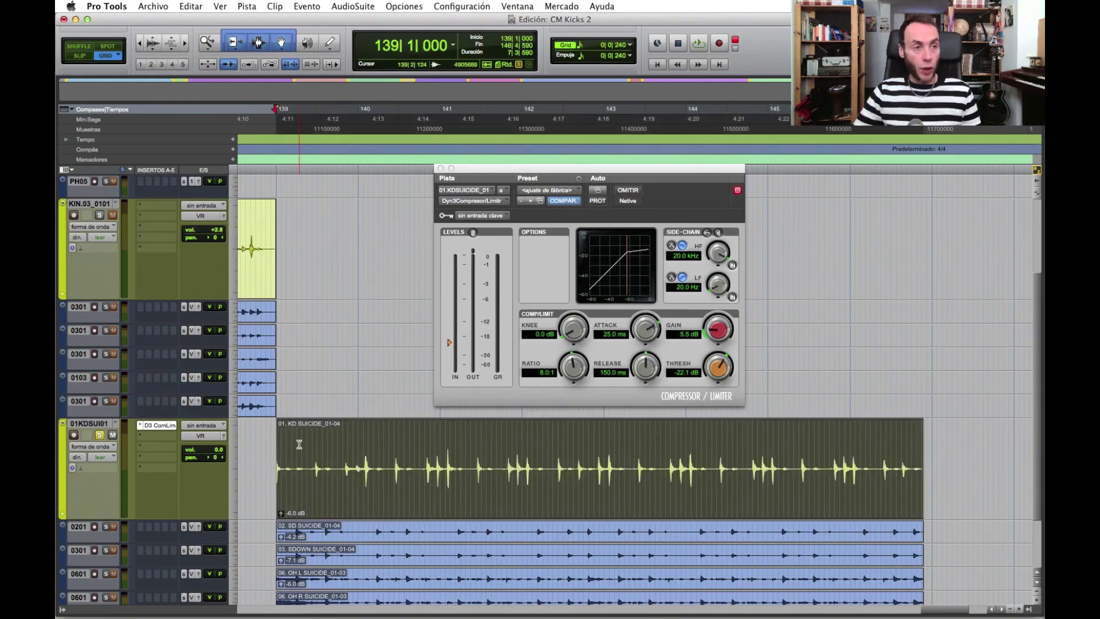
Create one new mono audio track directly below the KD SUICIDE track
left_click(98, 424)
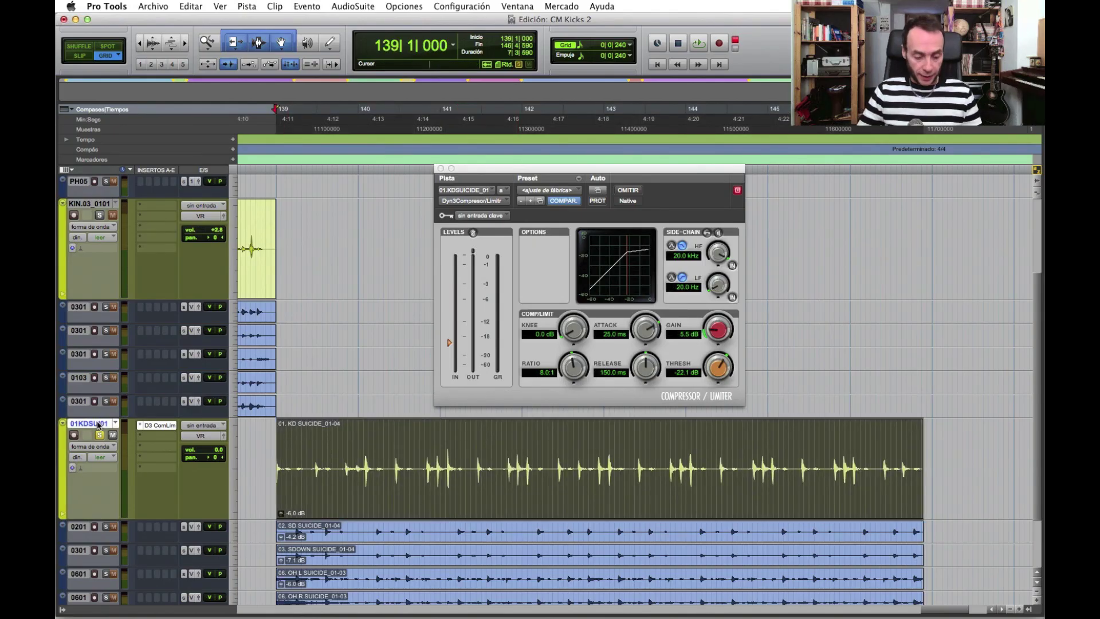
key("super+shift+n")
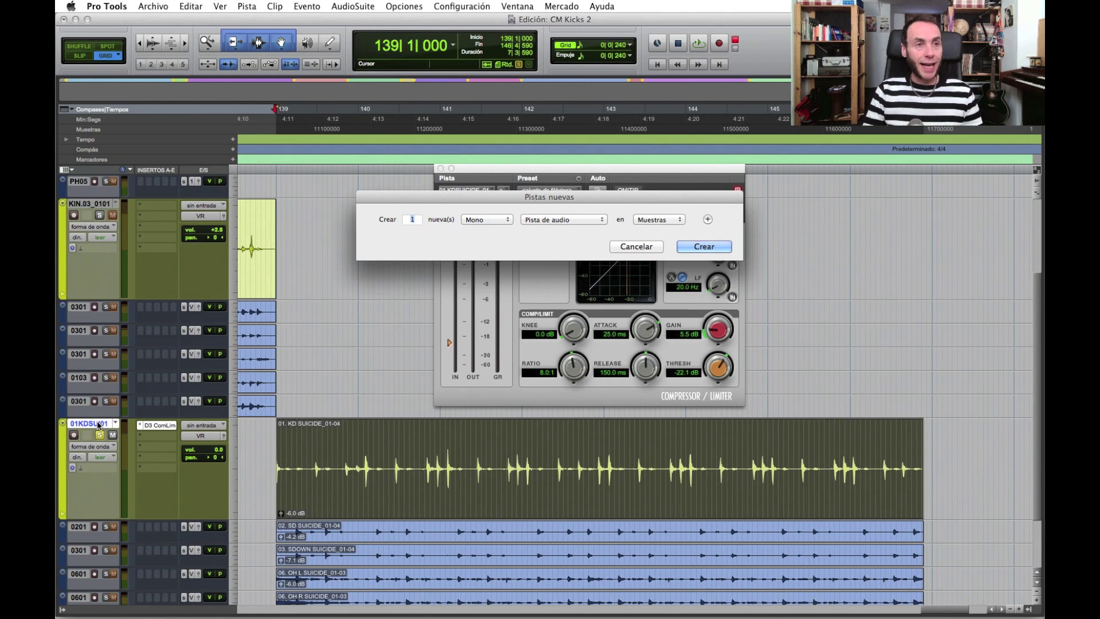
key("Return")
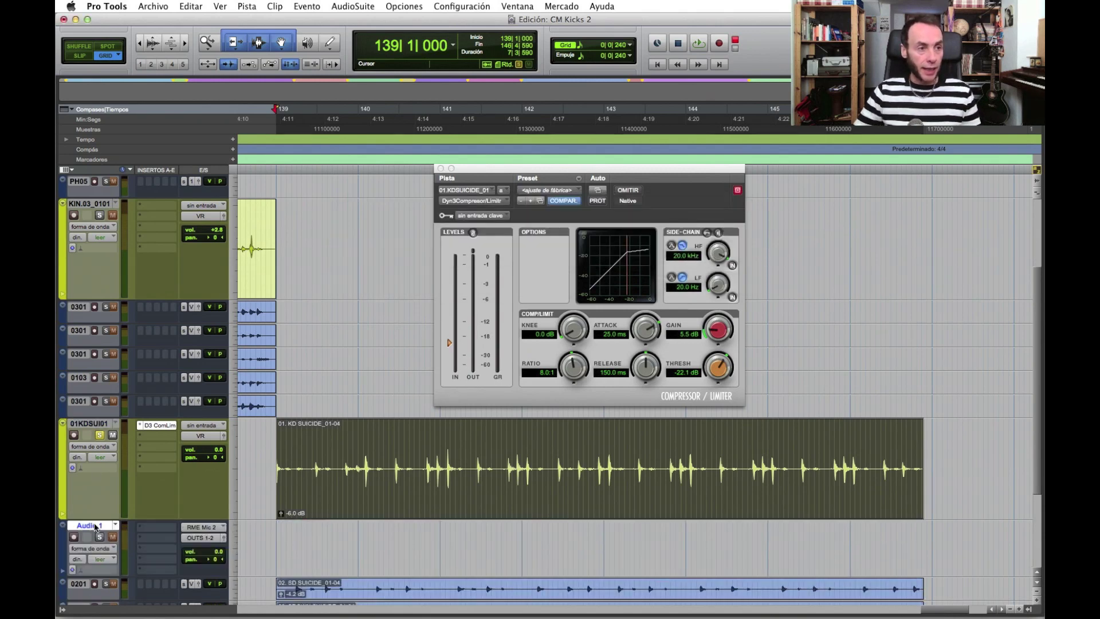
Route the output of the Audio 1 track to the stereo VIDREC track
left_click(206, 528)
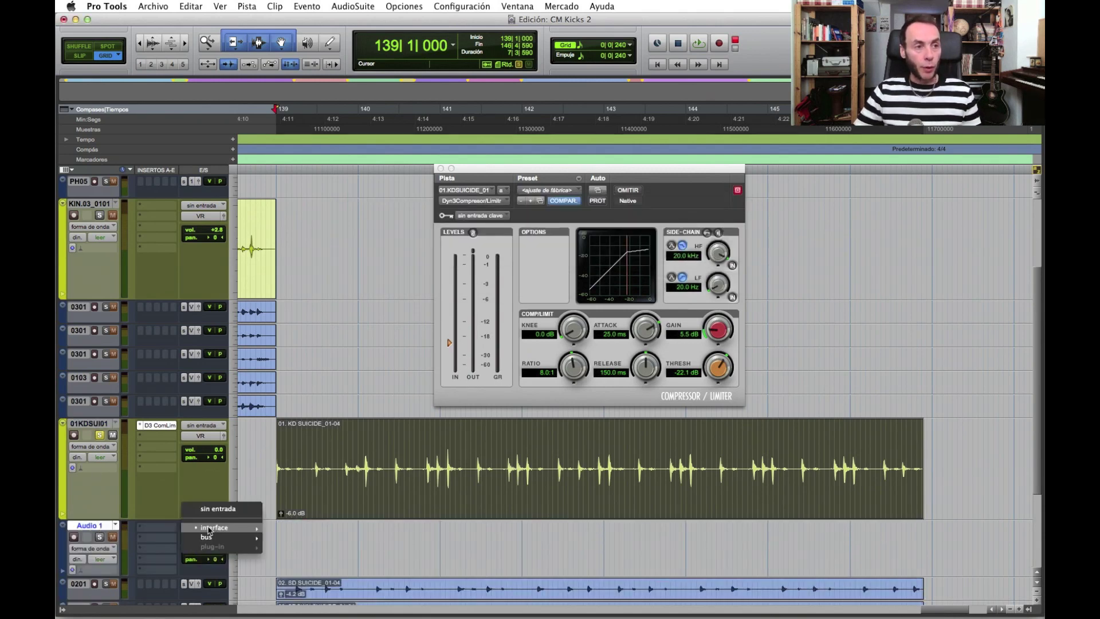
left_click(192, 510)
left_click(204, 537)
mouse_move(204, 565)
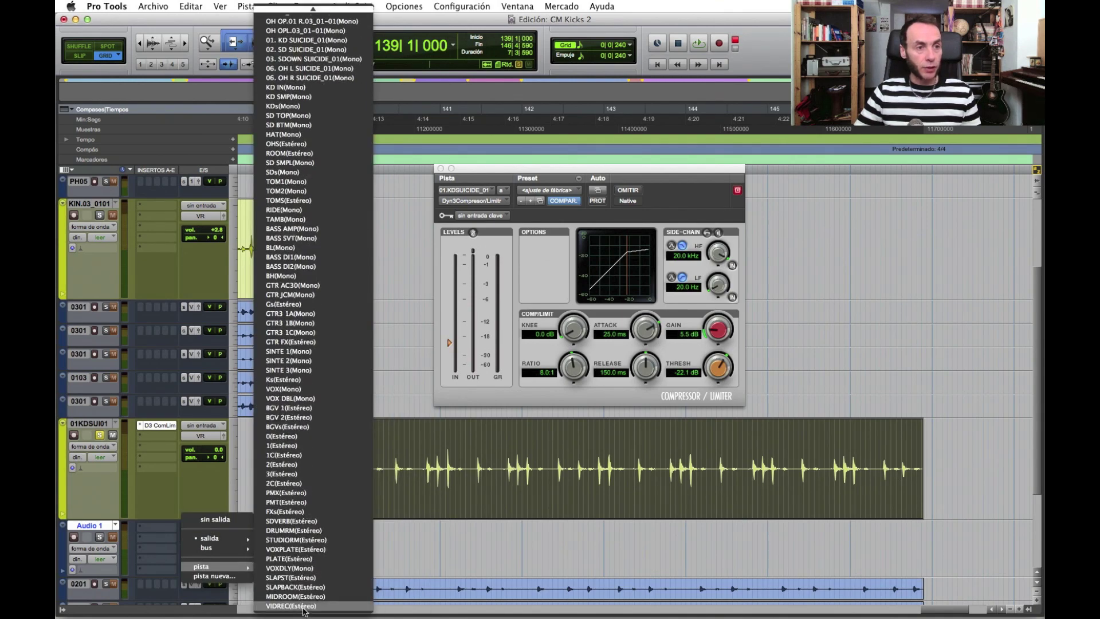
left_click(115, 528)
Set the KD SUICIDE track's output and the Audio 1 track's input to Bus 59
left_click(200, 435)
mouse_move(207, 446)
mouse_move(298, 446)
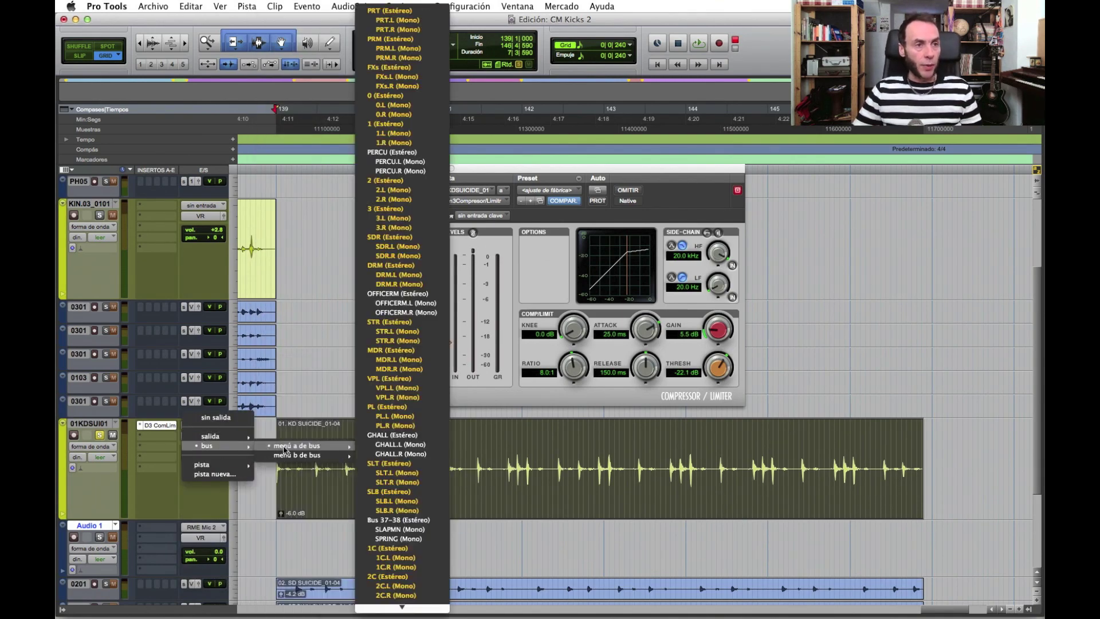
scroll(405, 484, "down", 15)
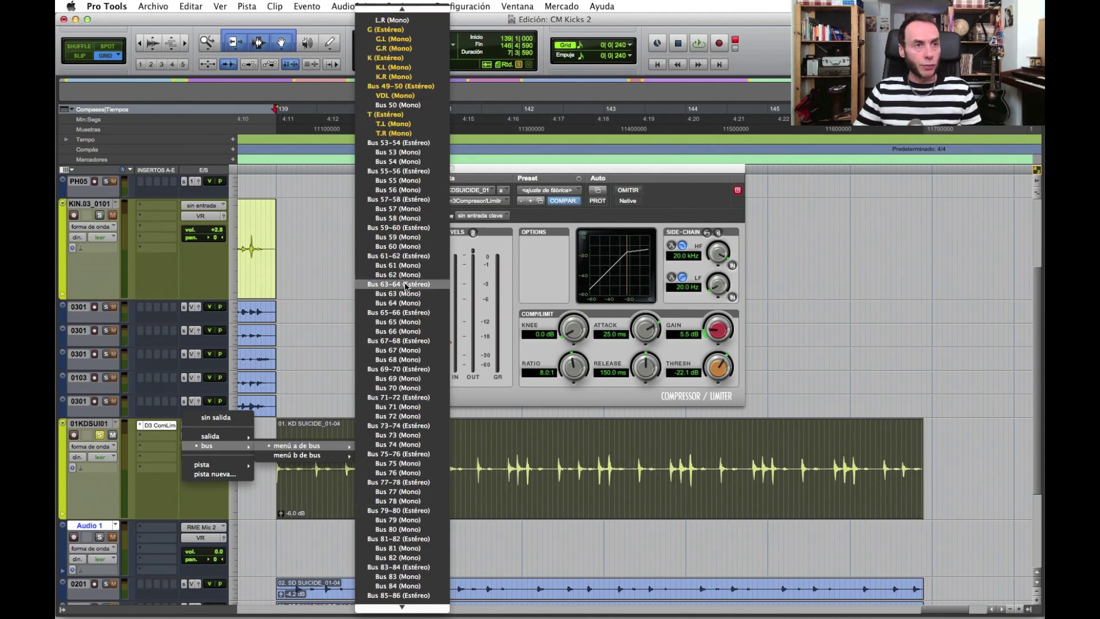
left_click(395, 239)
left_click(204, 528)
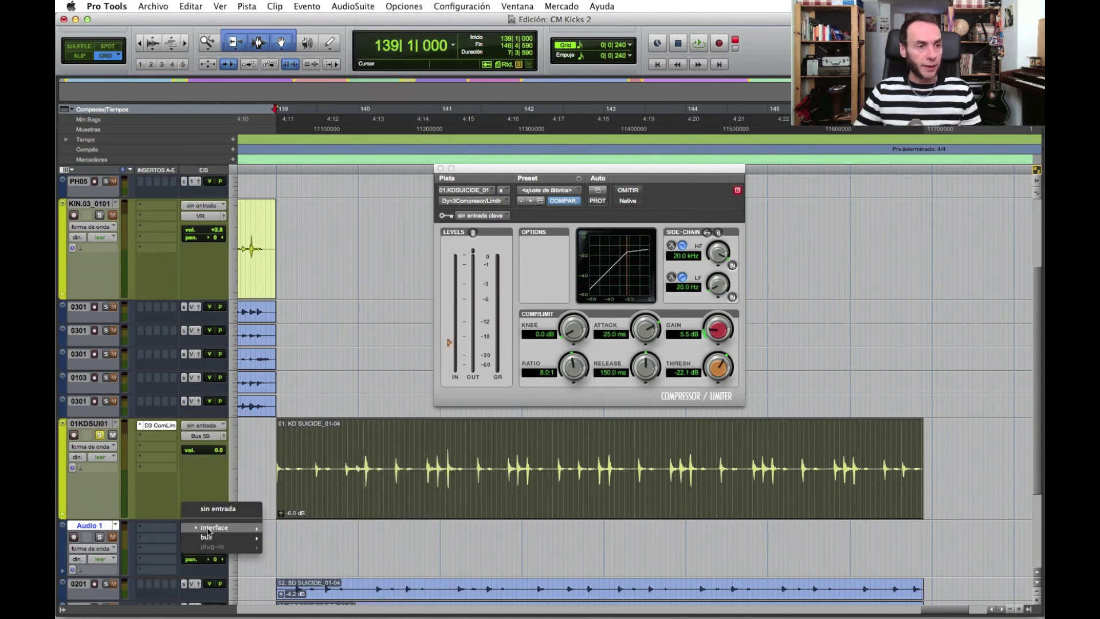
mouse_move(215, 537)
mouse_move(303, 539)
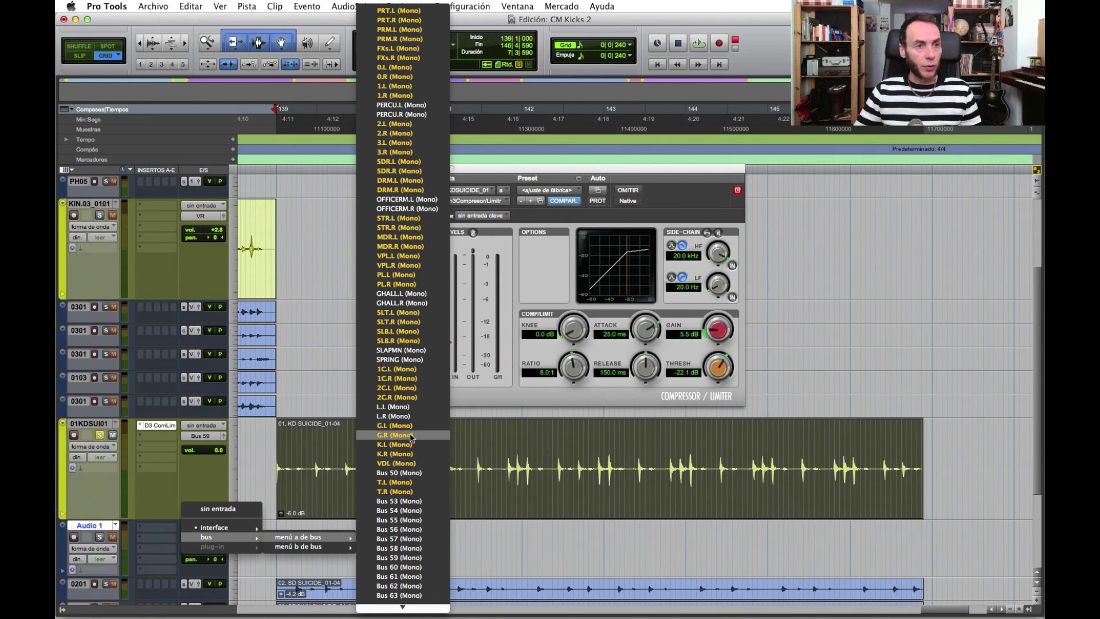
left_click(401, 558)
Record the compressed kick onto the Audio 1 track from bar 139, stopping near the end of the KD SUICIDE clip
left_click(277, 539)
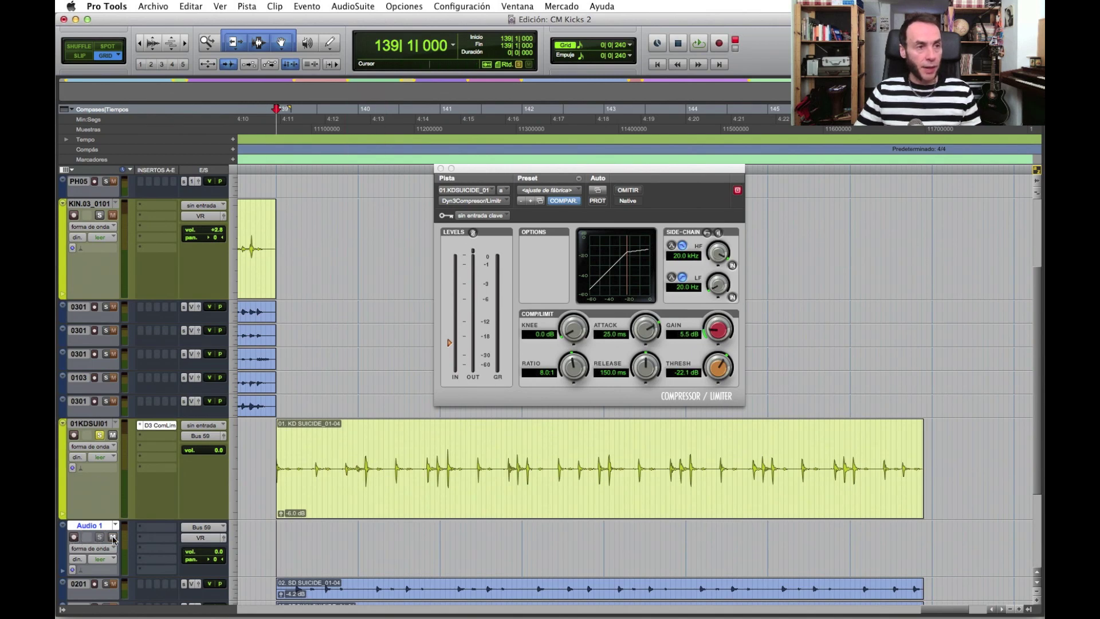
left_click_drag(306, 462, 579, 462)
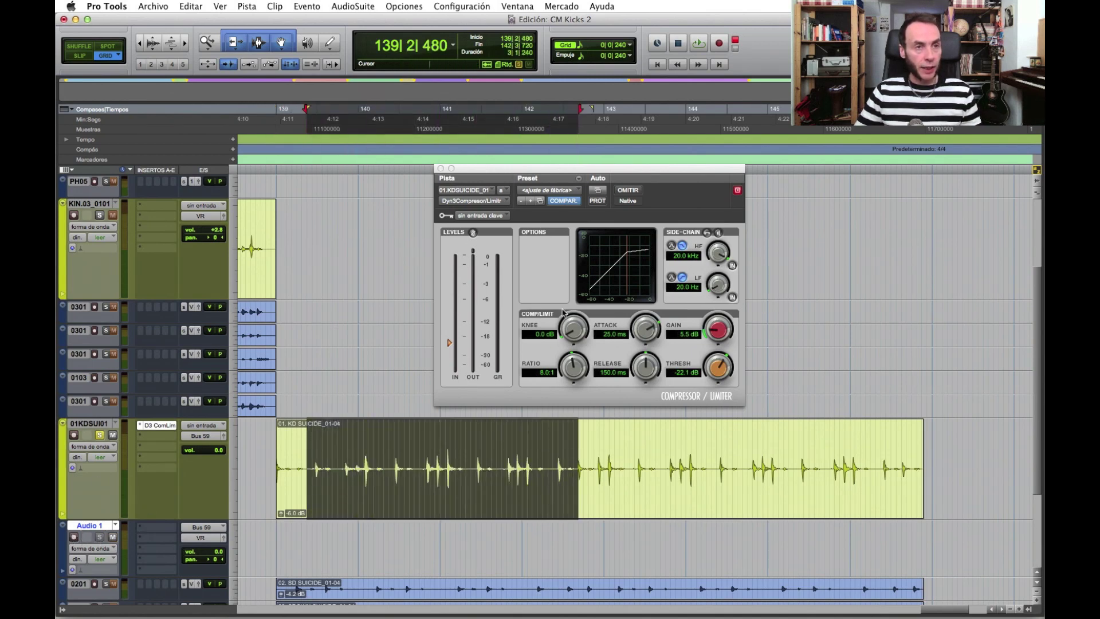
left_click(273, 542)
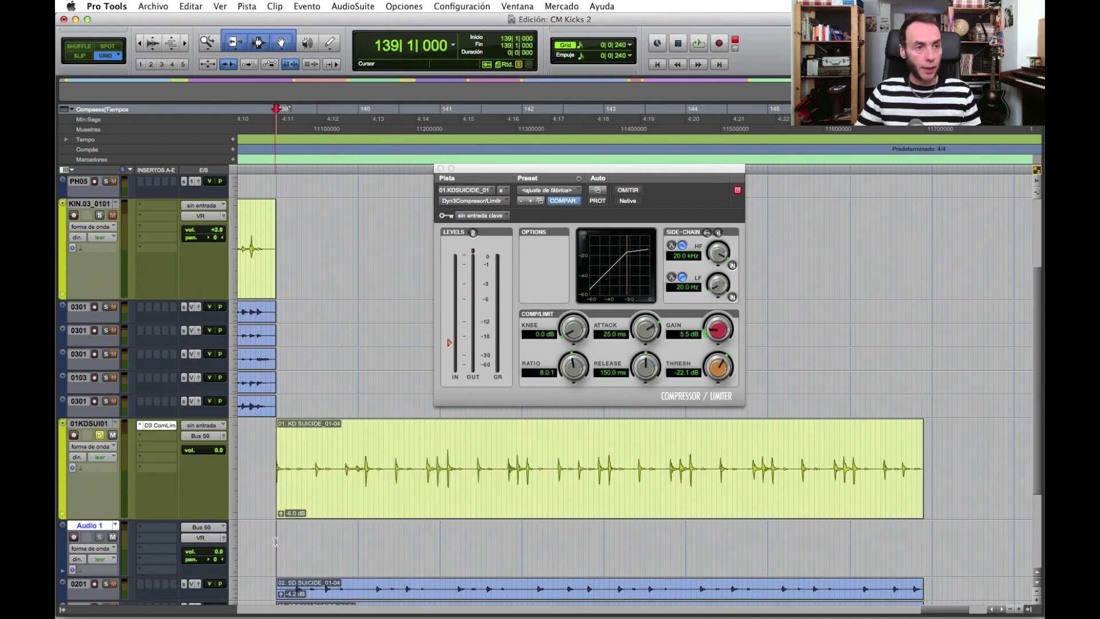
key("super+space")
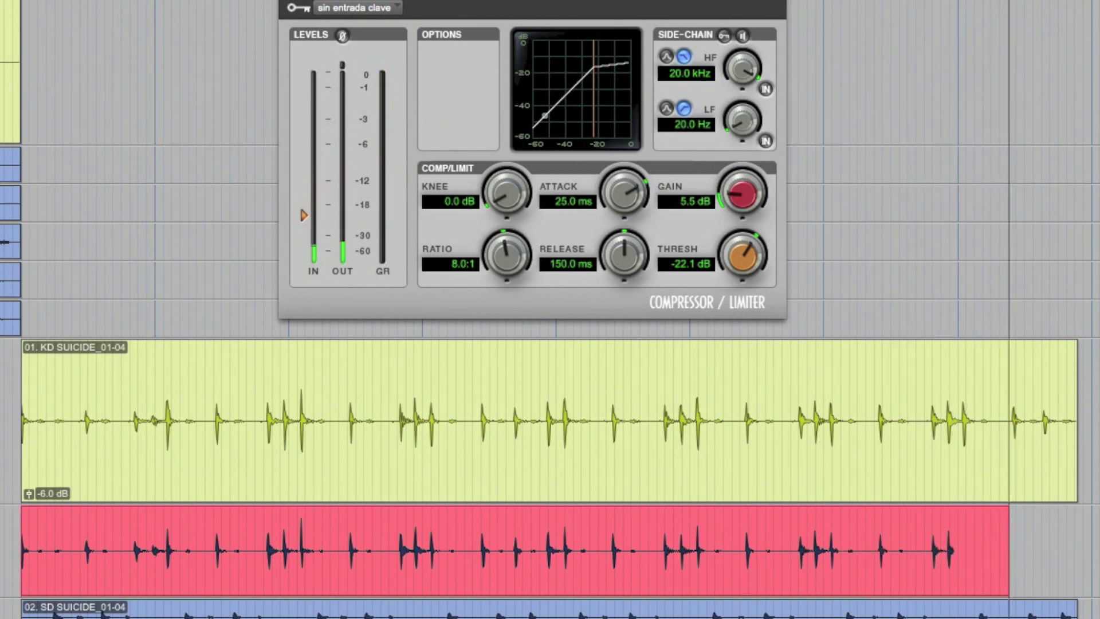
key("space")
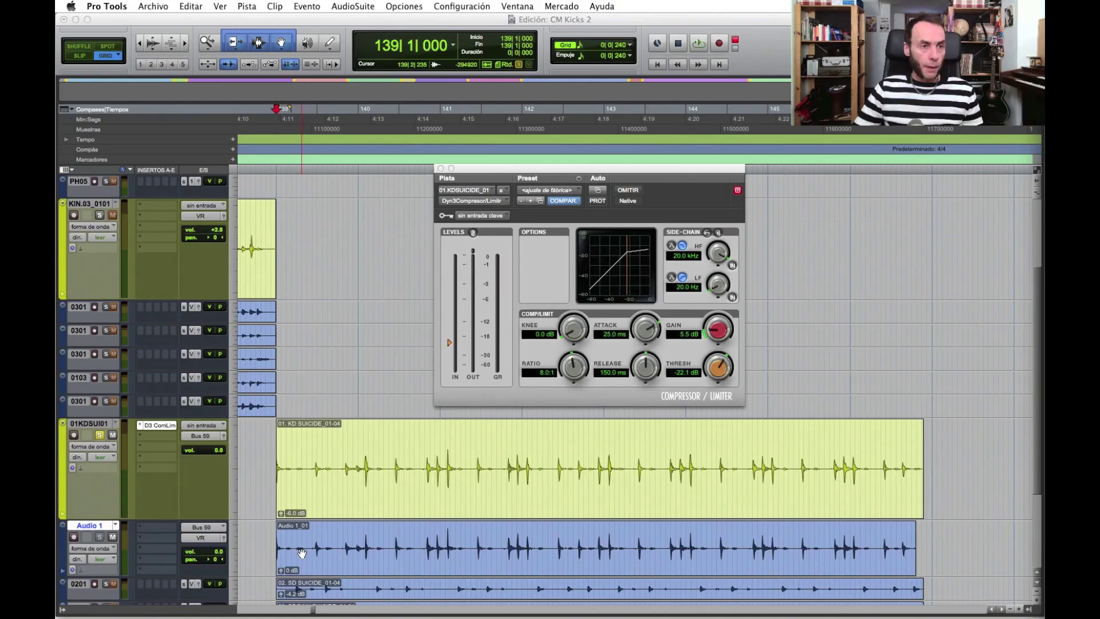
Close the compressor window and increase the heights of the Audio 1 and KD SUICIDE tracks
scroll(550, 402, "down", 5)
left_click(440, 168)
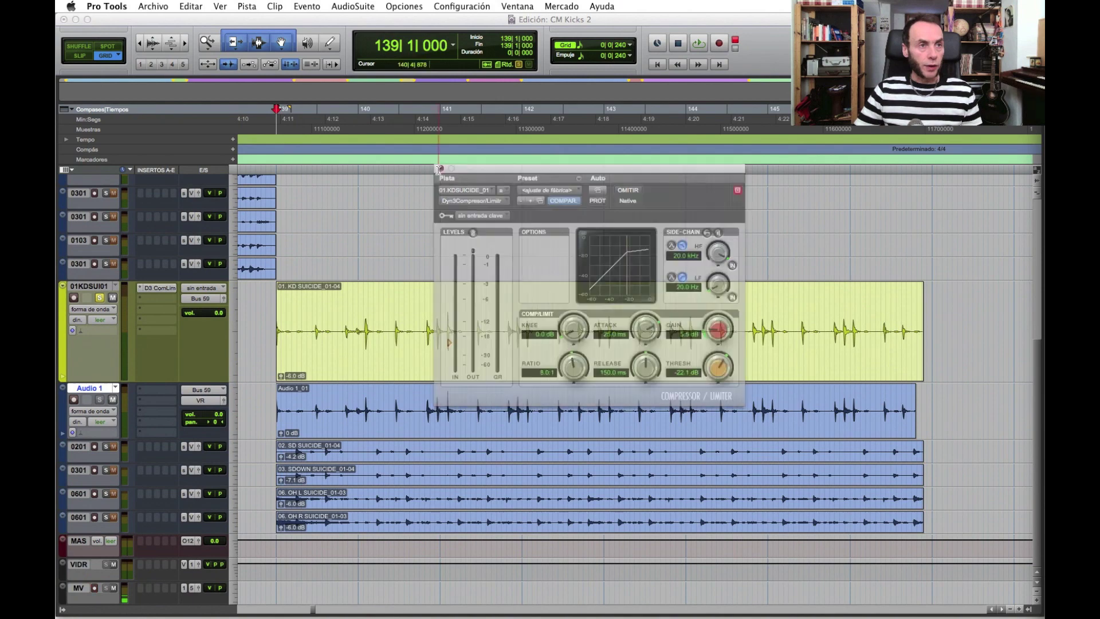
left_click_drag(98, 440, 107, 549)
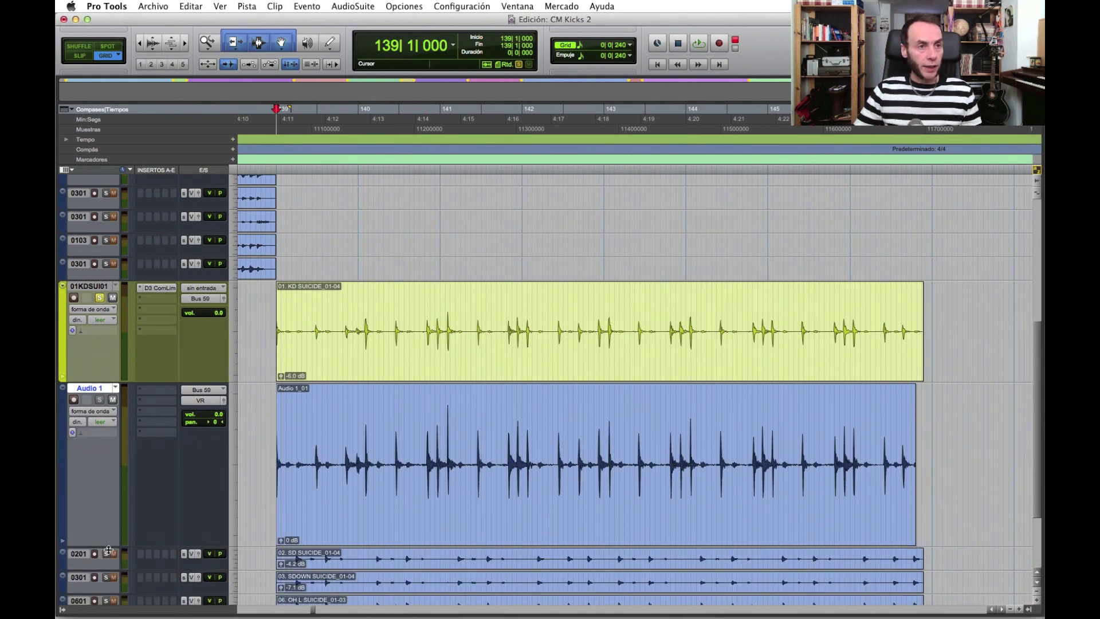
left_click_drag(118, 380, 118, 417)
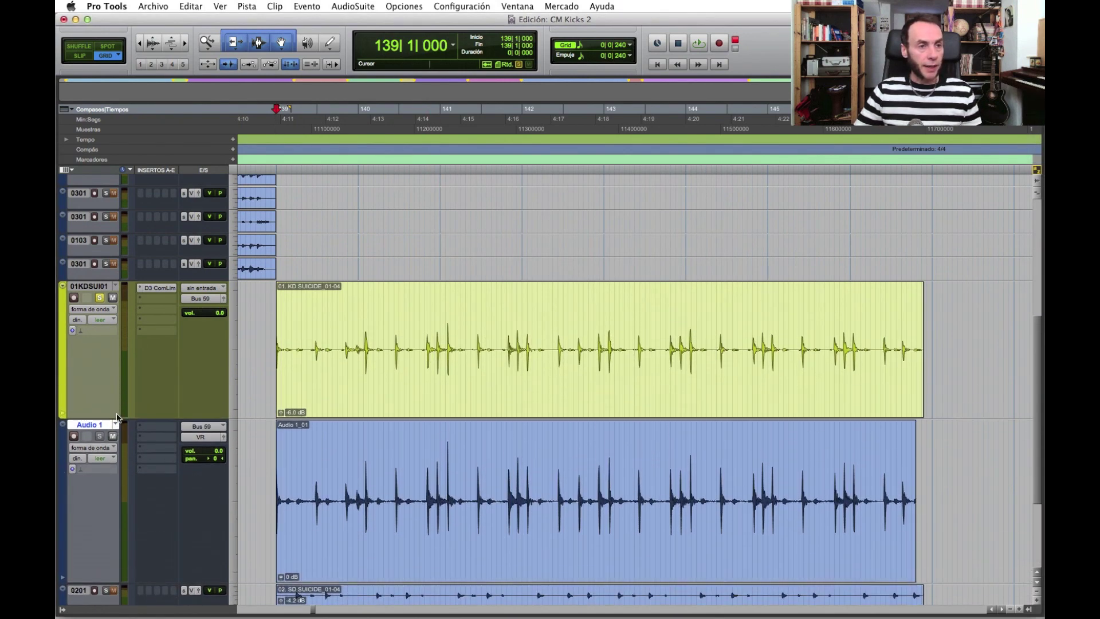
Colour the Audio 1 track red and close the colour palette
double_click(63, 486)
left_click(676, 49)
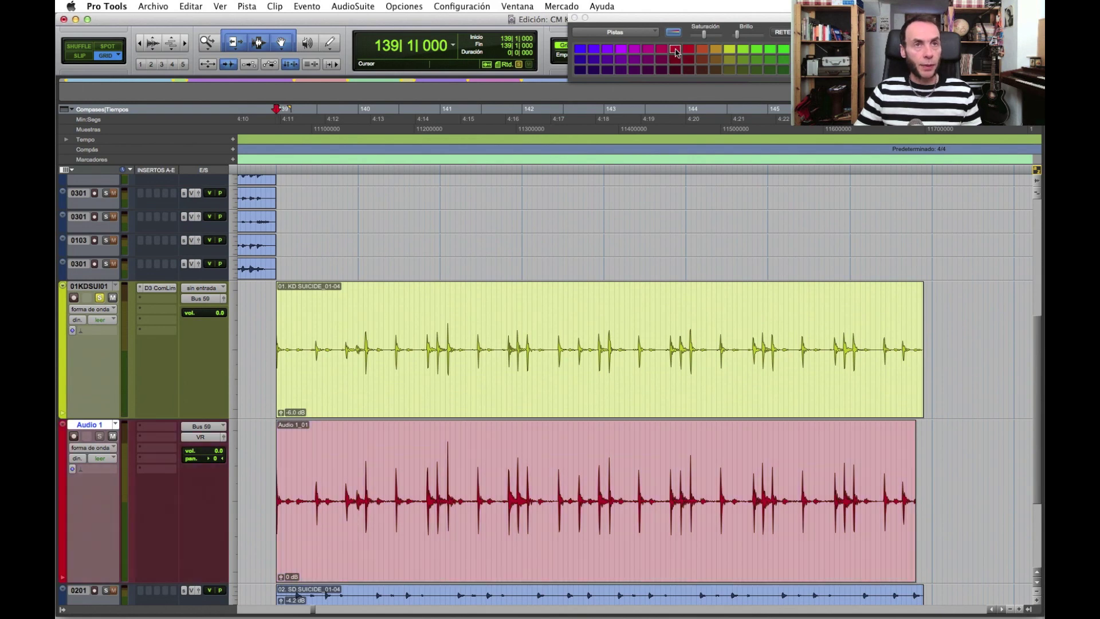
left_click(575, 18)
Lower the clip gain of the Audio 1 recording to -2.9 dB
left_click(404, 477)
key("super+bracketright")
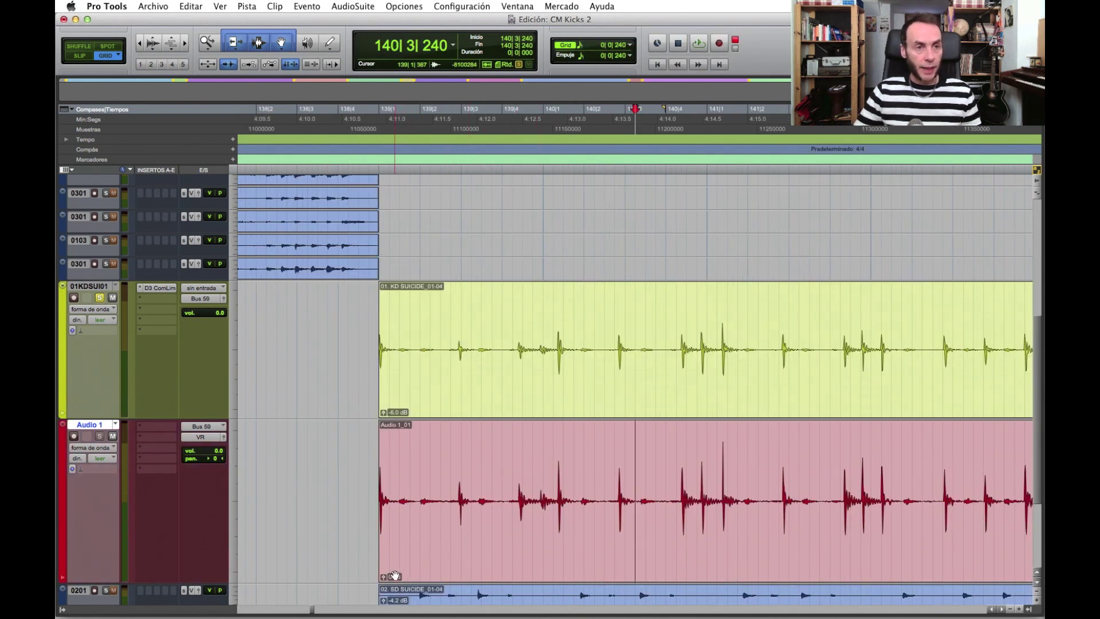
left_click_drag(384, 576, 384, 607)
key("super+bracketleft")
key("super+bracketleft")
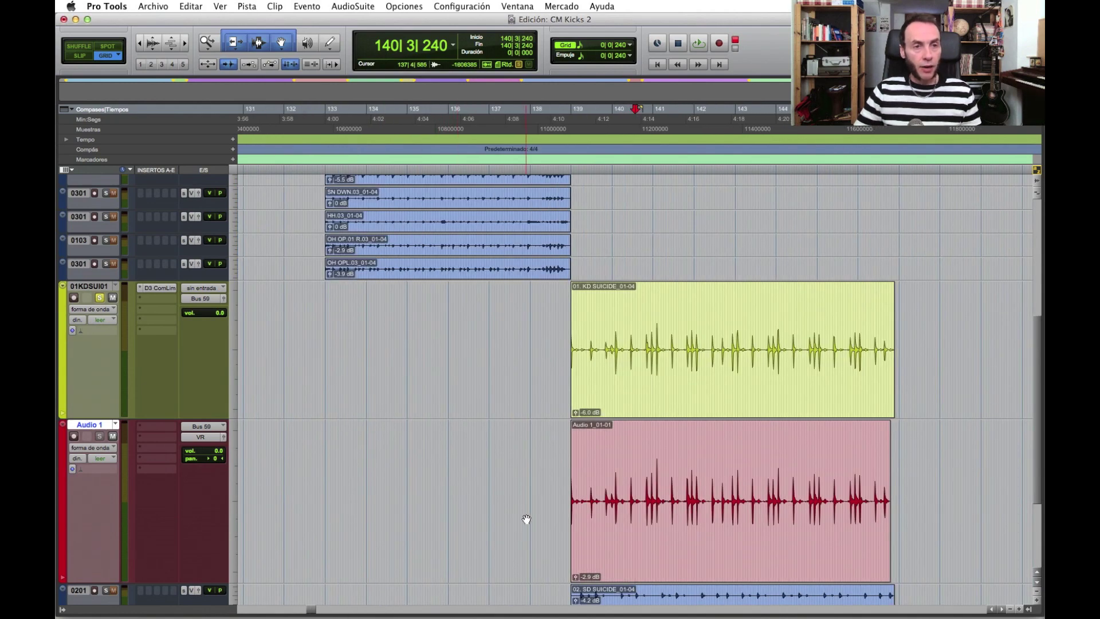
Compare the hits in the compressed Audio 1 recording with the same hits in the original KD SUICIDE waveform
key("F5")
left_click_drag(542, 498, 922, 499)
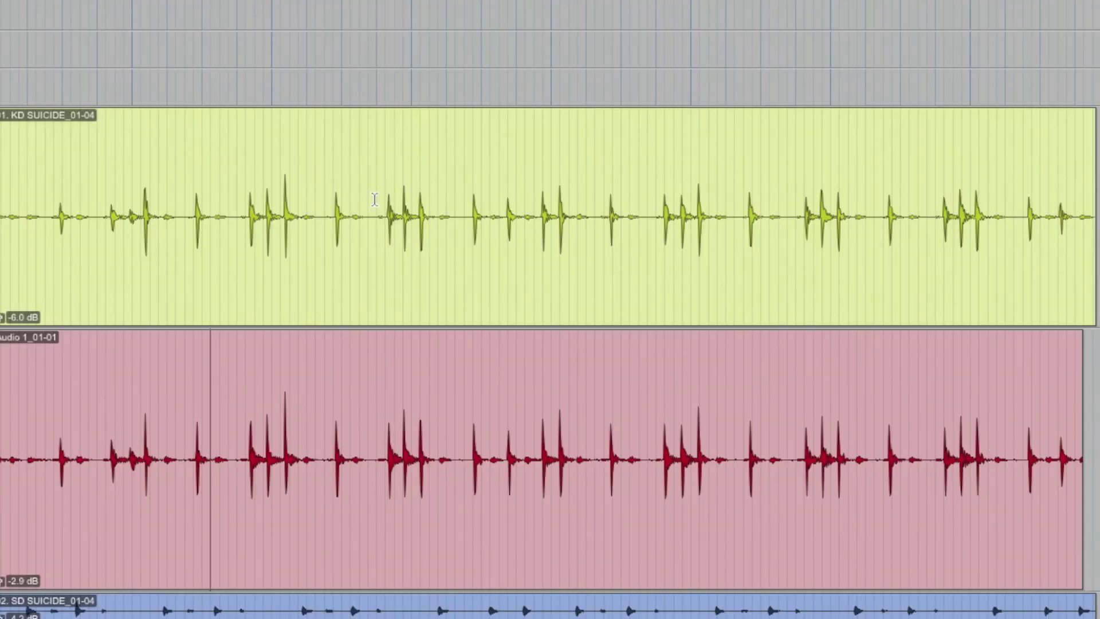
left_click_drag(36, 435, 1013, 447)
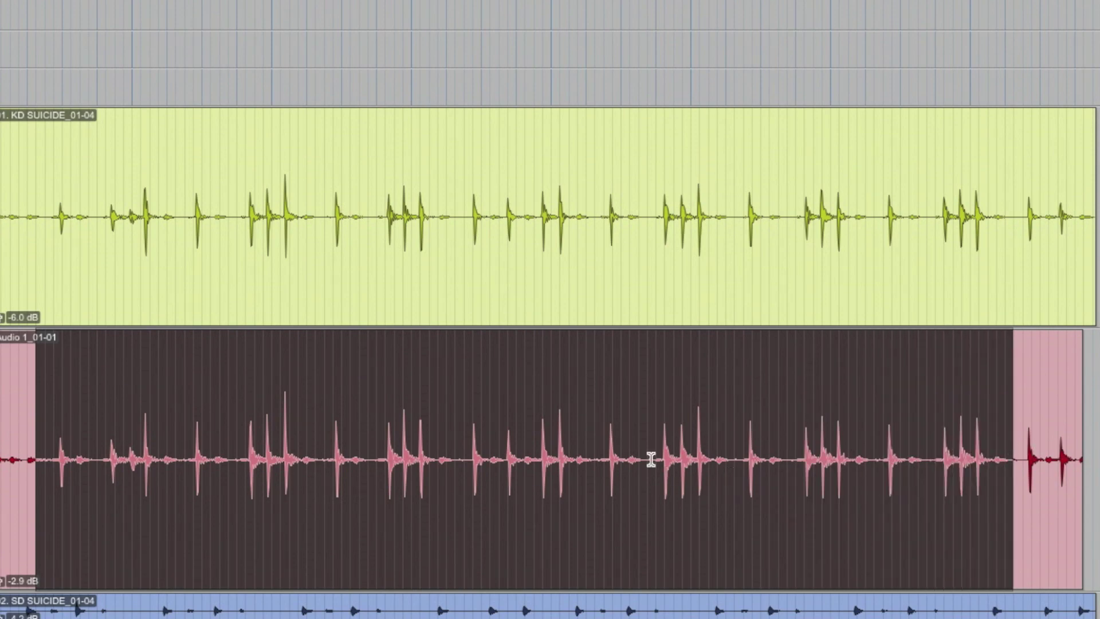
left_click(656, 424)
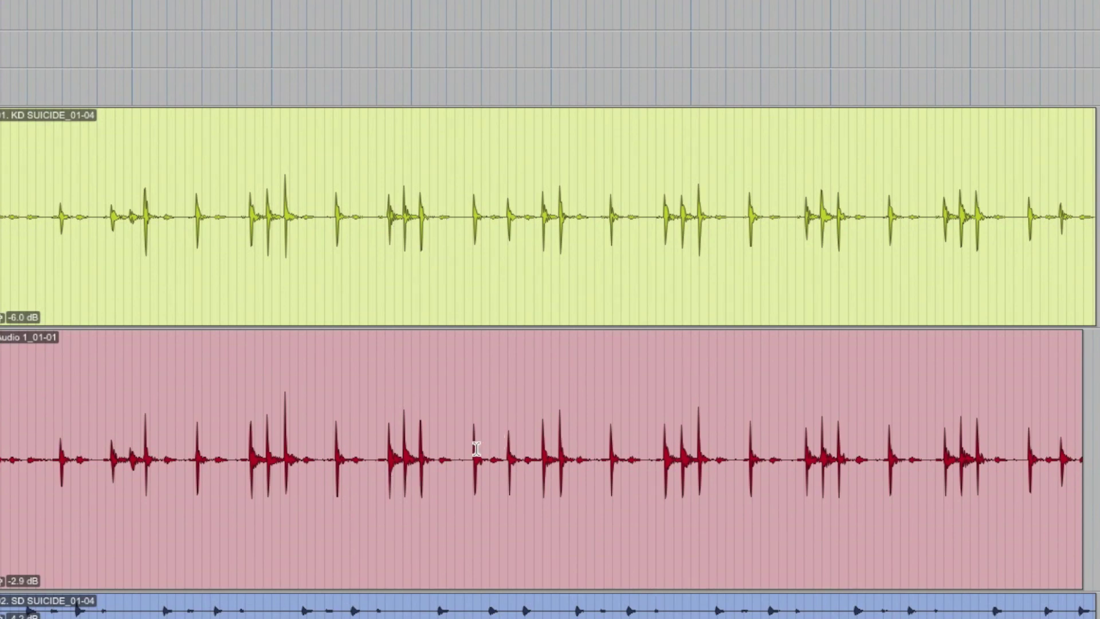
left_click_drag(464, 439, 587, 440)
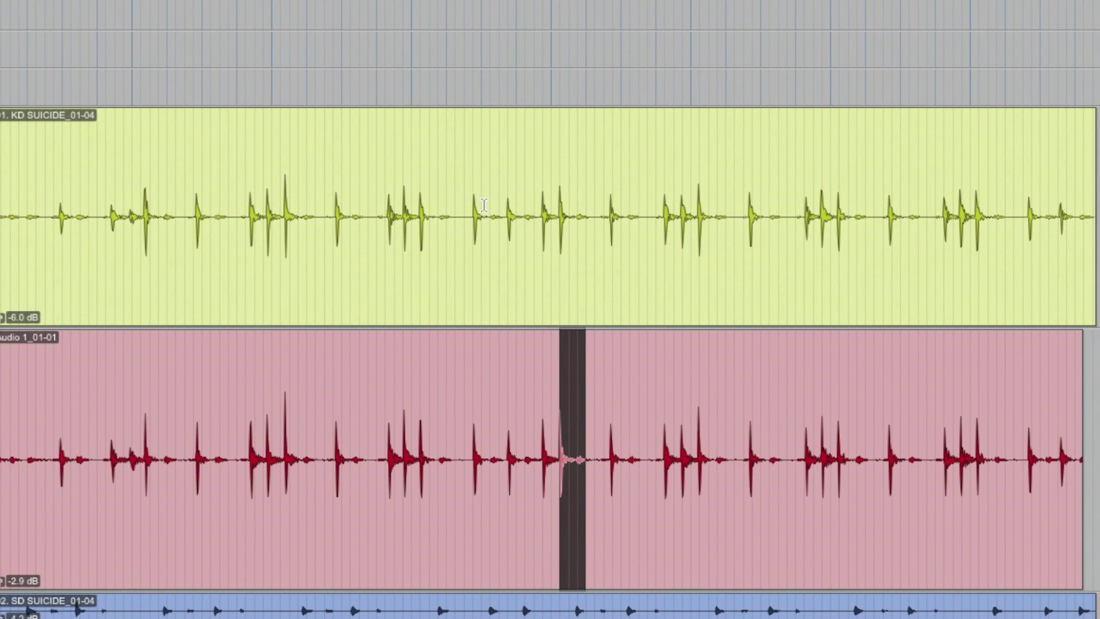
left_click_drag(463, 182, 587, 203)
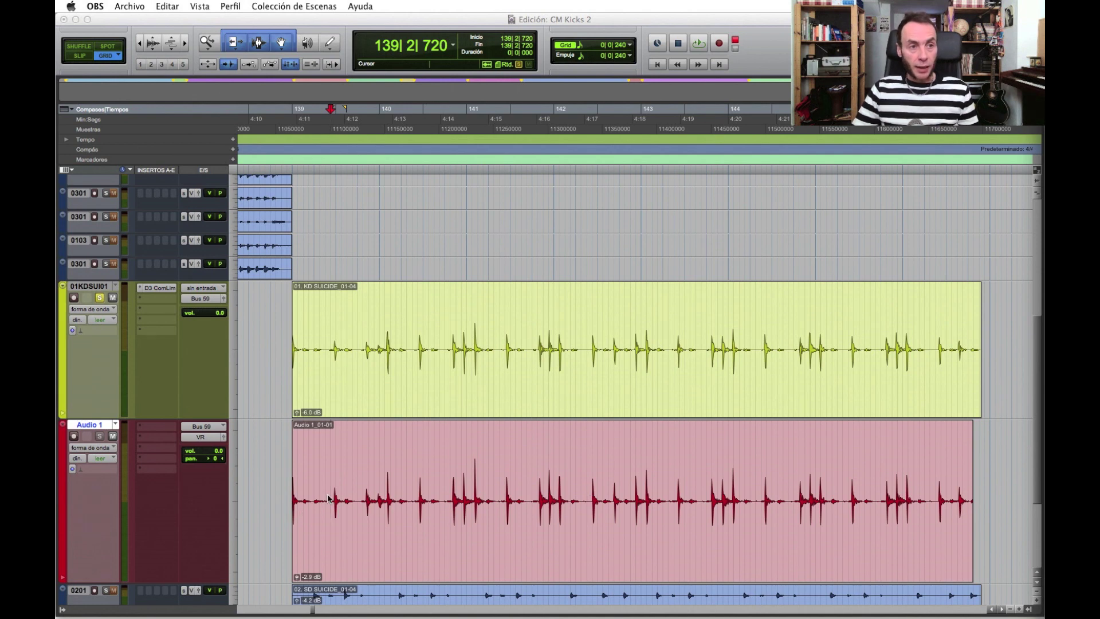
left_click(486, 502, "shift")
left_click_drag(486, 502, 909, 502)
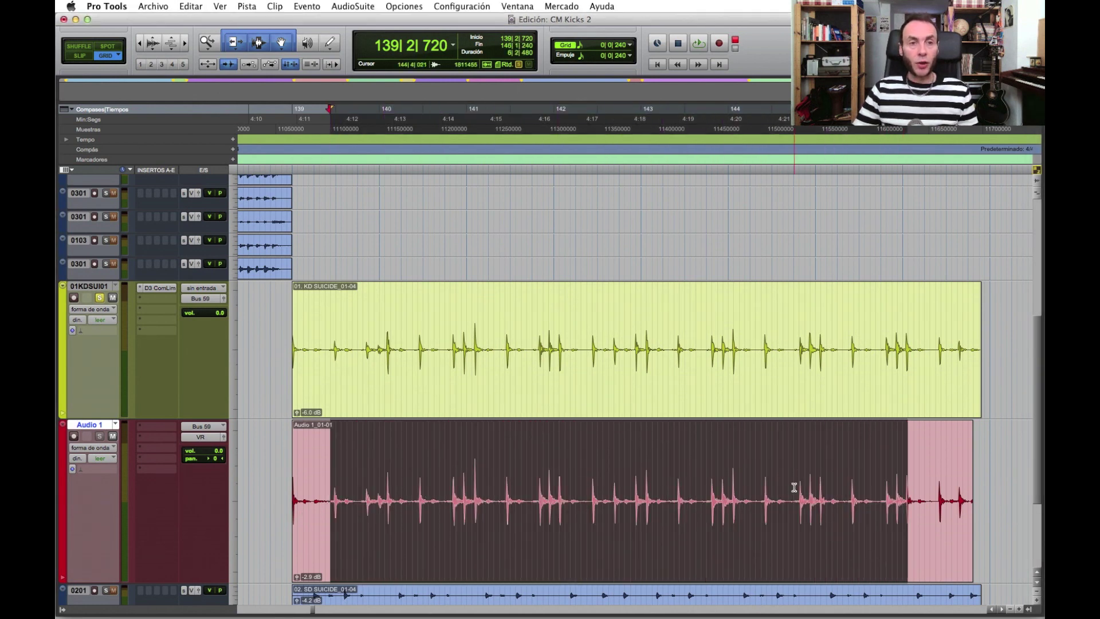
scroll(767, 487, "down", 2)
scroll(767, 488, "down", 1)
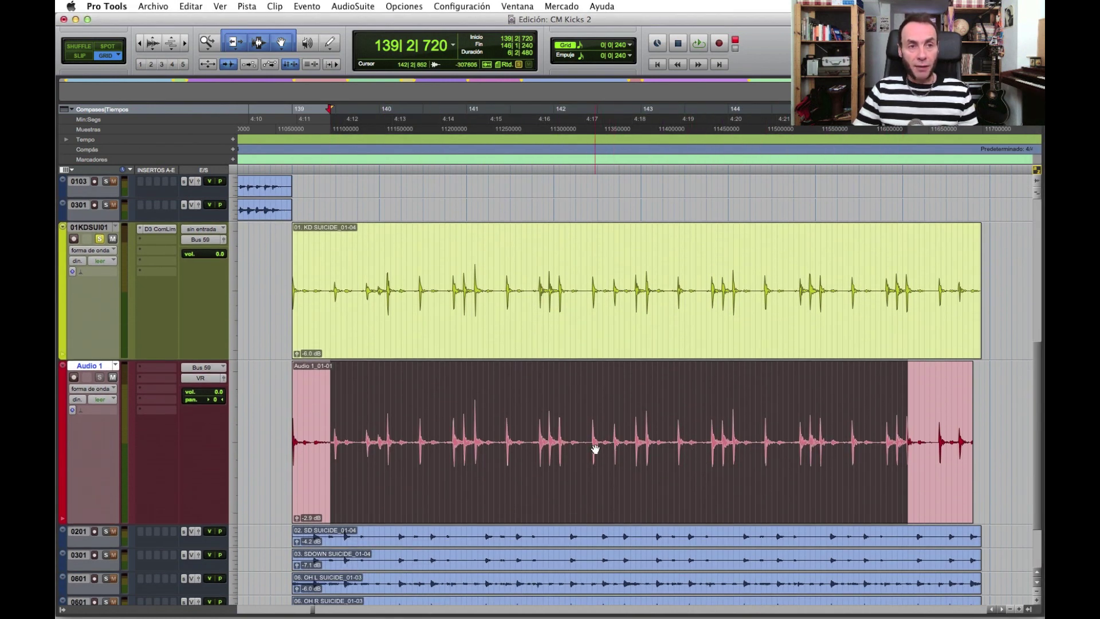
Unsolo the KD SUICIDE track, route it back to VR with Audio 1 muted, and play its whole clip with the compressor bypassed
left_click(101, 239)
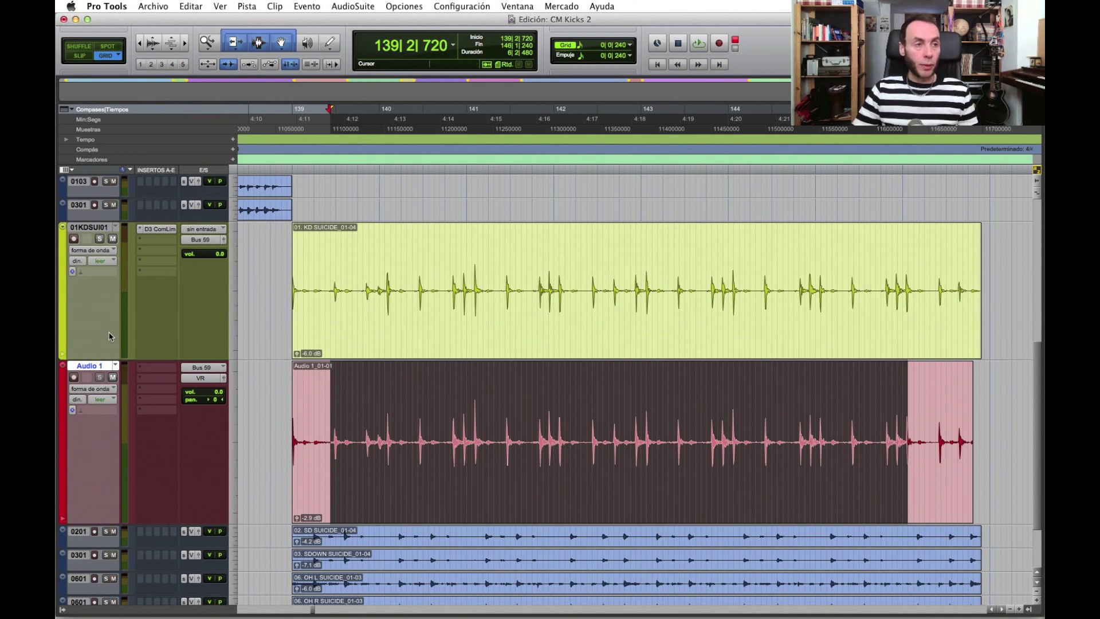
double_click(331, 307)
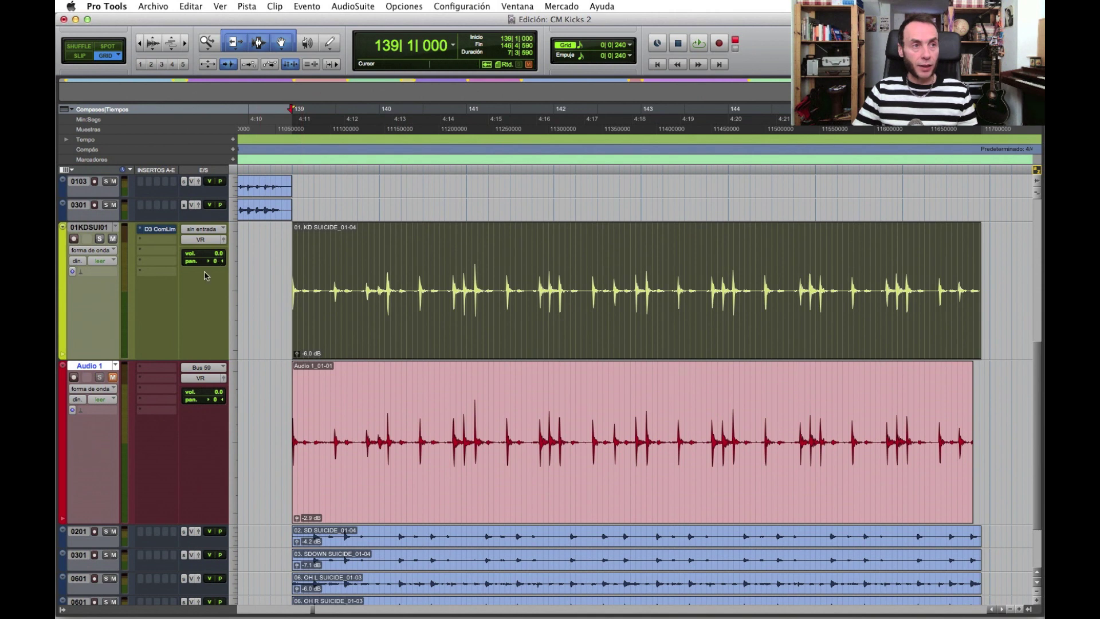
key("space")
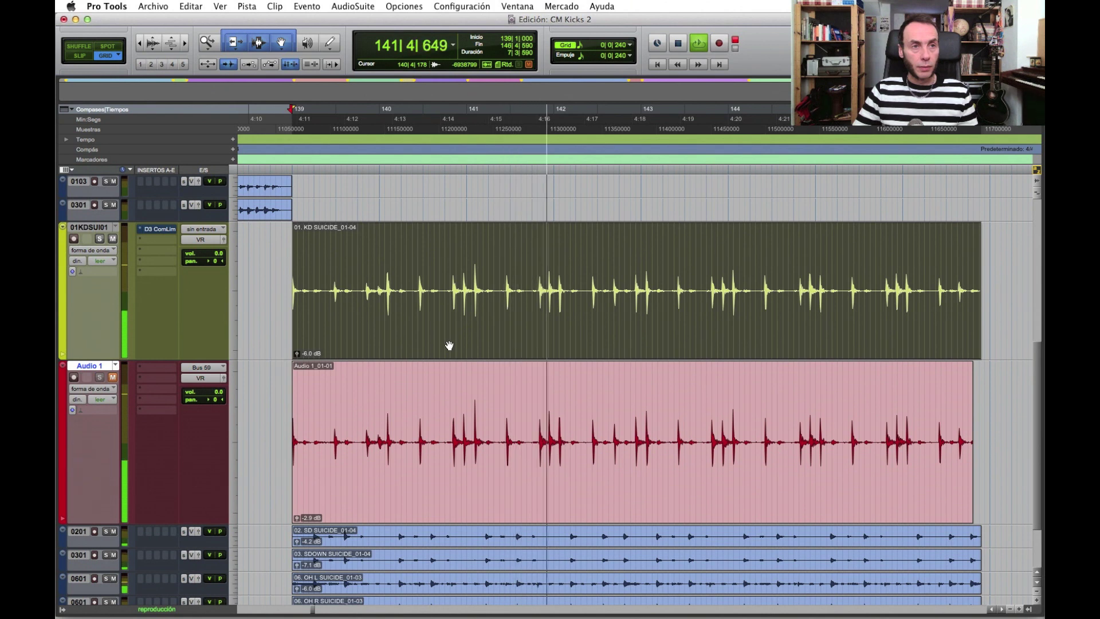
key("space")
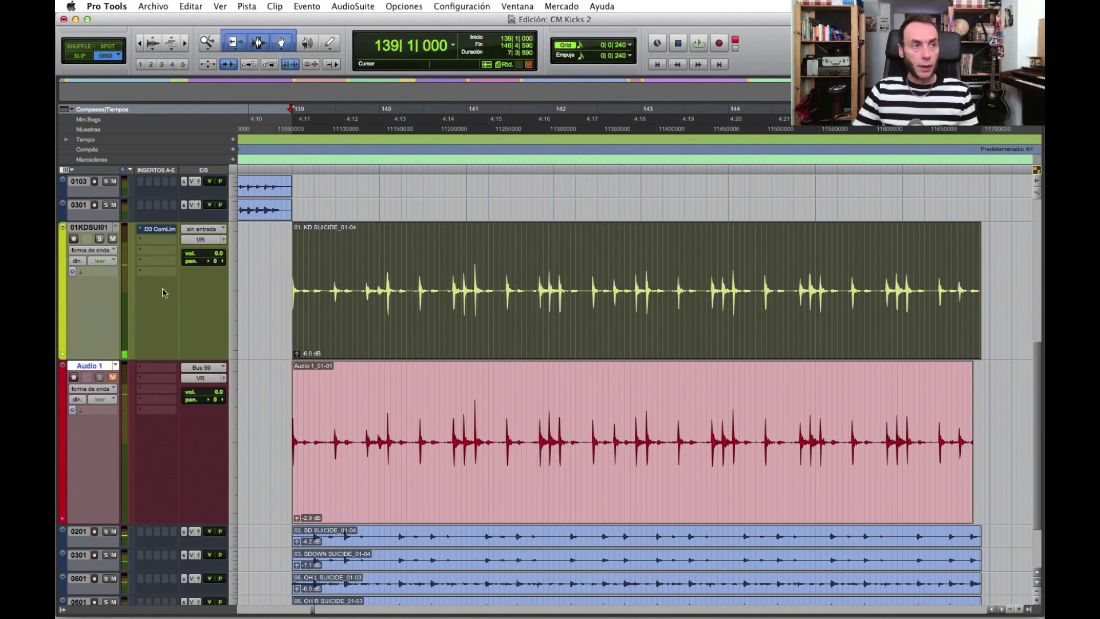
Play the compressed Audio 1 recording through several bars with the KD SUICIDE track muted
left_click(388, 476)
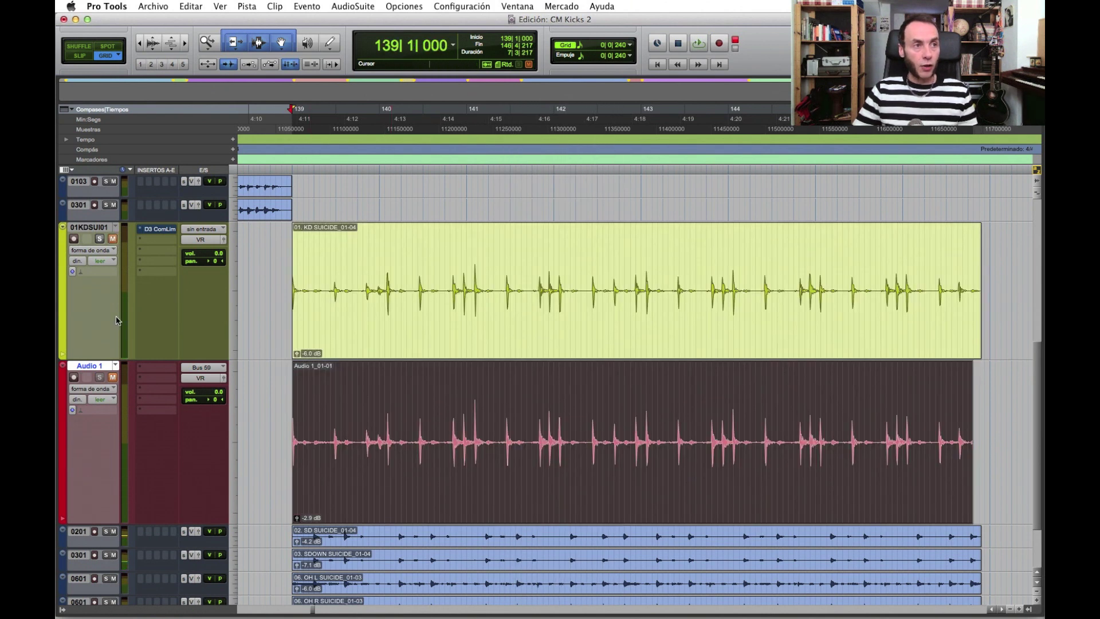
key("space")
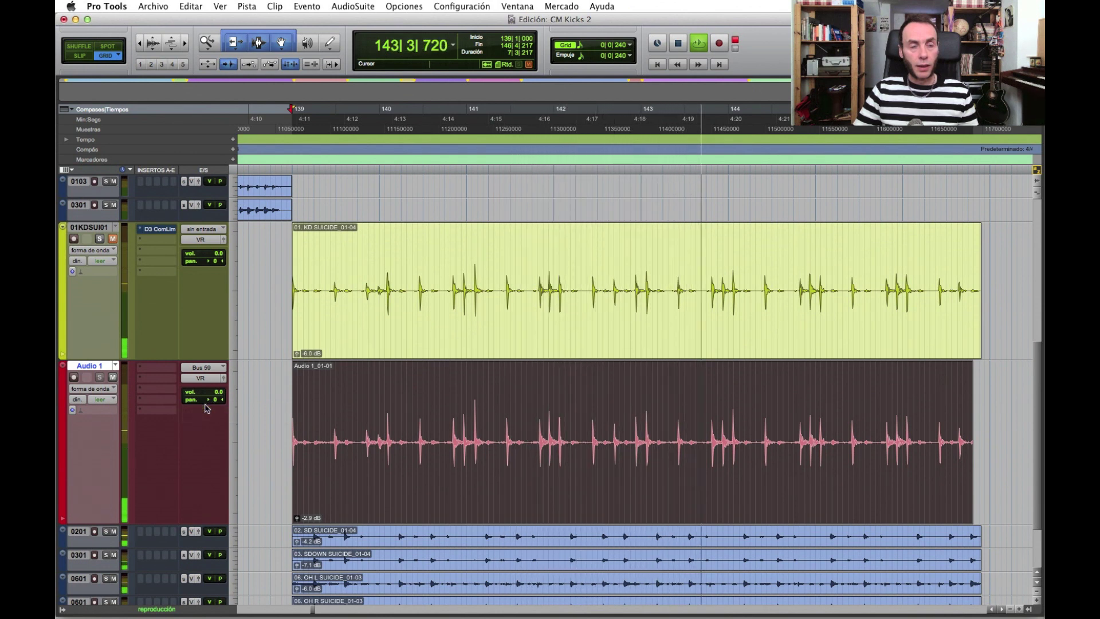
key("space")
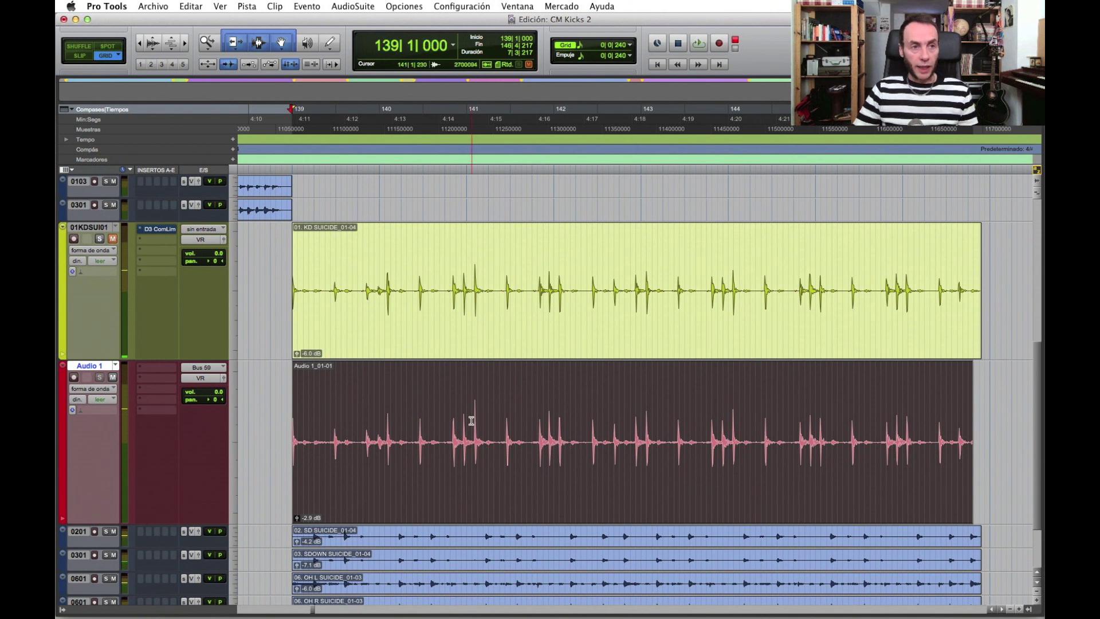
Examine the kick hits across the whole Audio 1 recording for remaining level differences
left_click(461, 418)
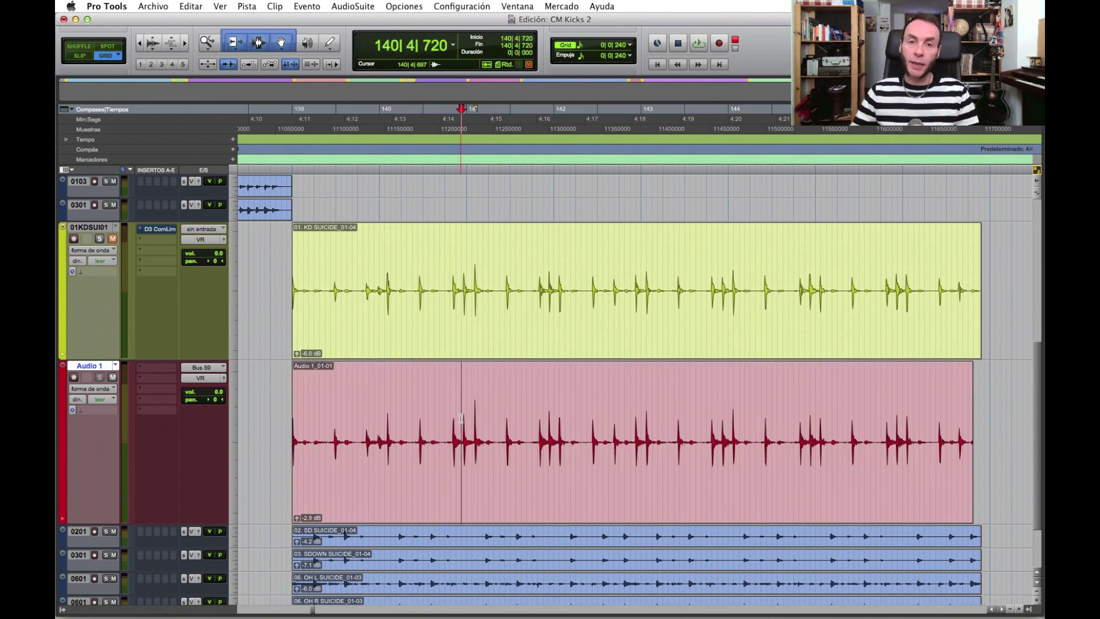
left_click_drag(341, 416, 883, 417)
left_click(863, 420)
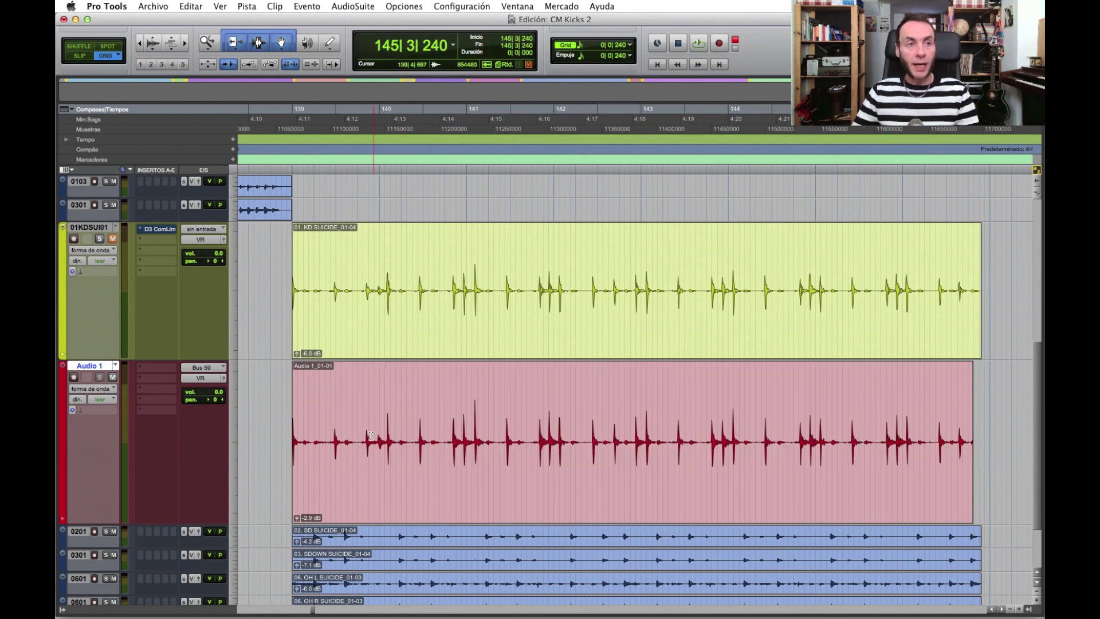
left_click_drag(282, 440, 982, 423)
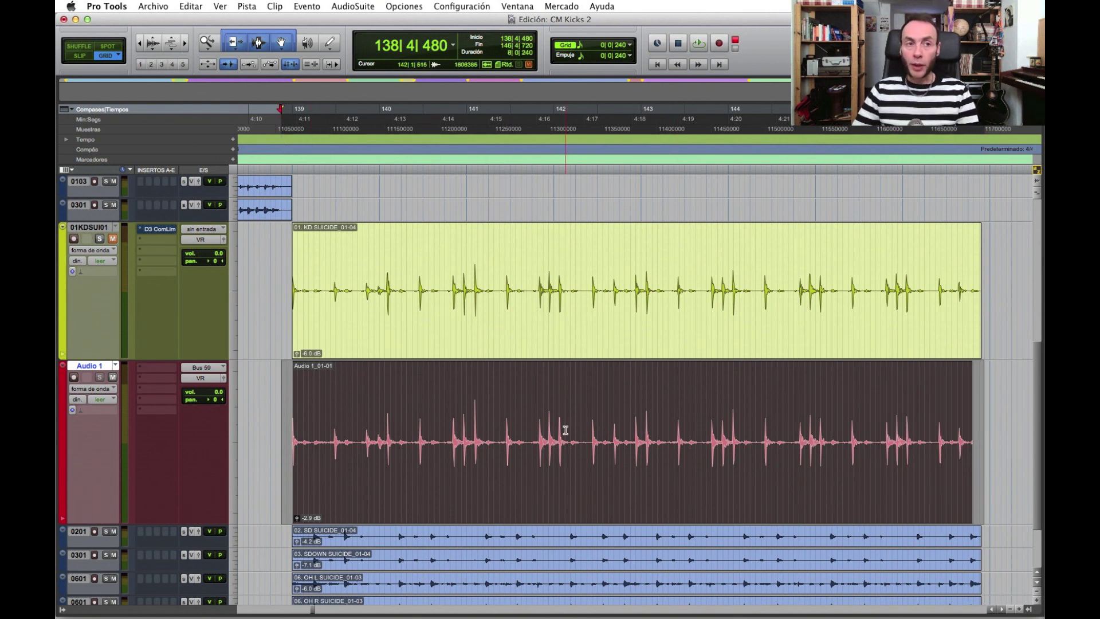
scroll(584, 479, "down", 3)
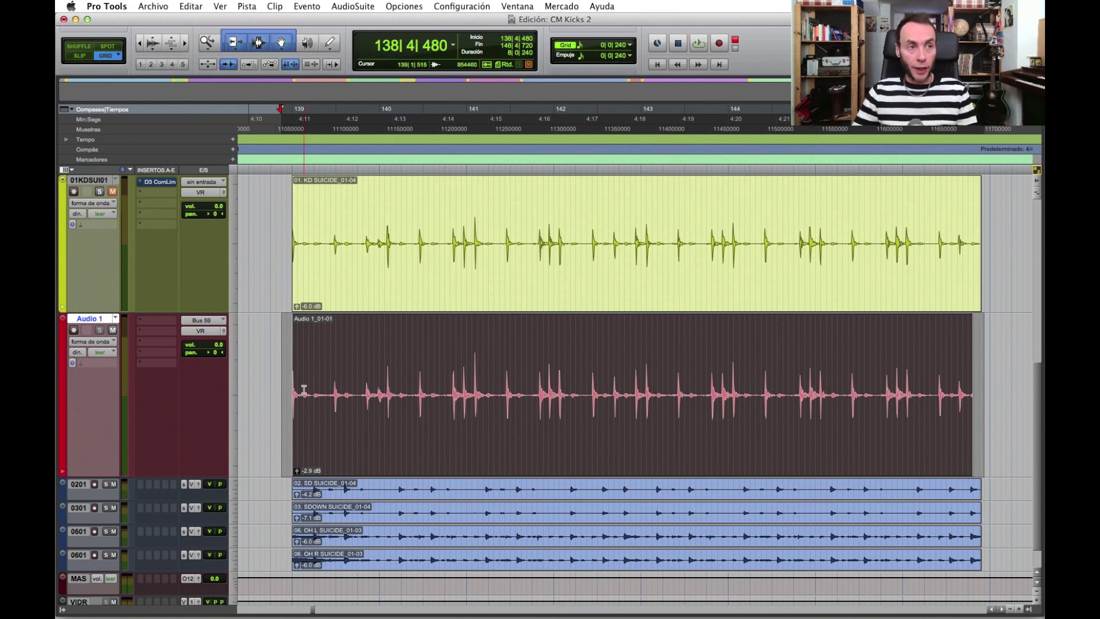
Open the KD SUICIDE compressor clear of the Audio 1 waveform and review its settings against the recorded hits
left_click(159, 183)
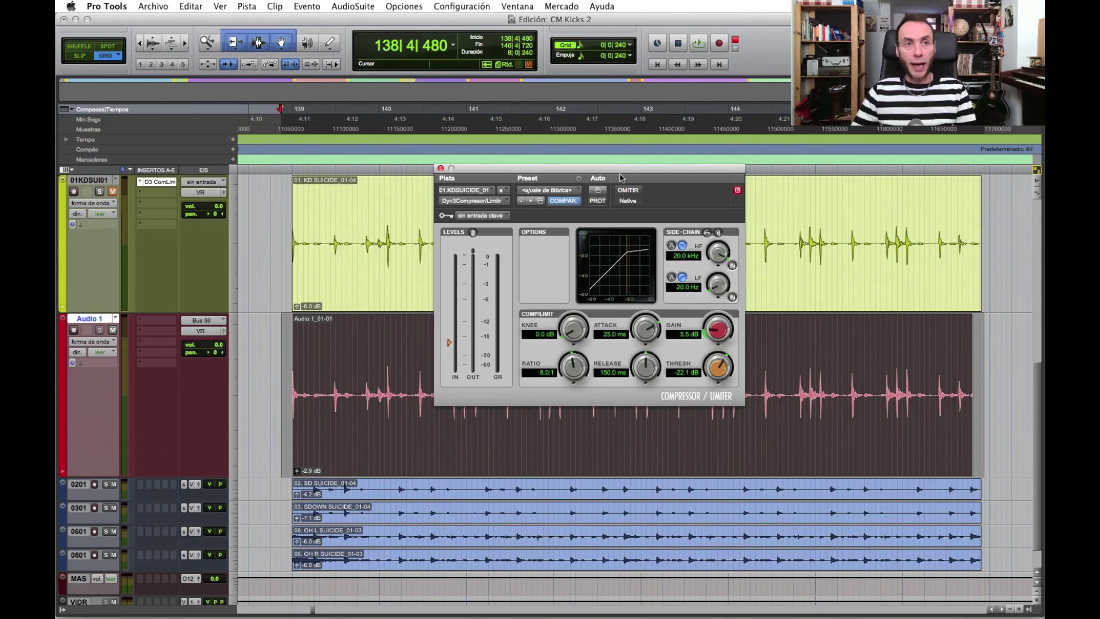
left_click_drag(621, 177, 618, 89)
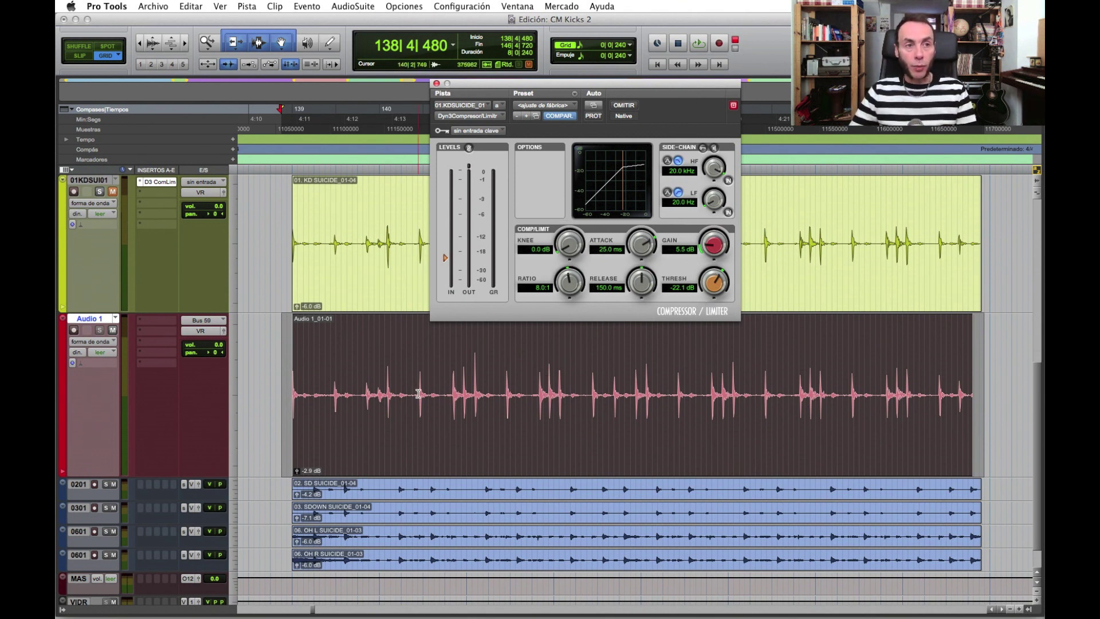
left_click_drag(325, 393, 912, 390)
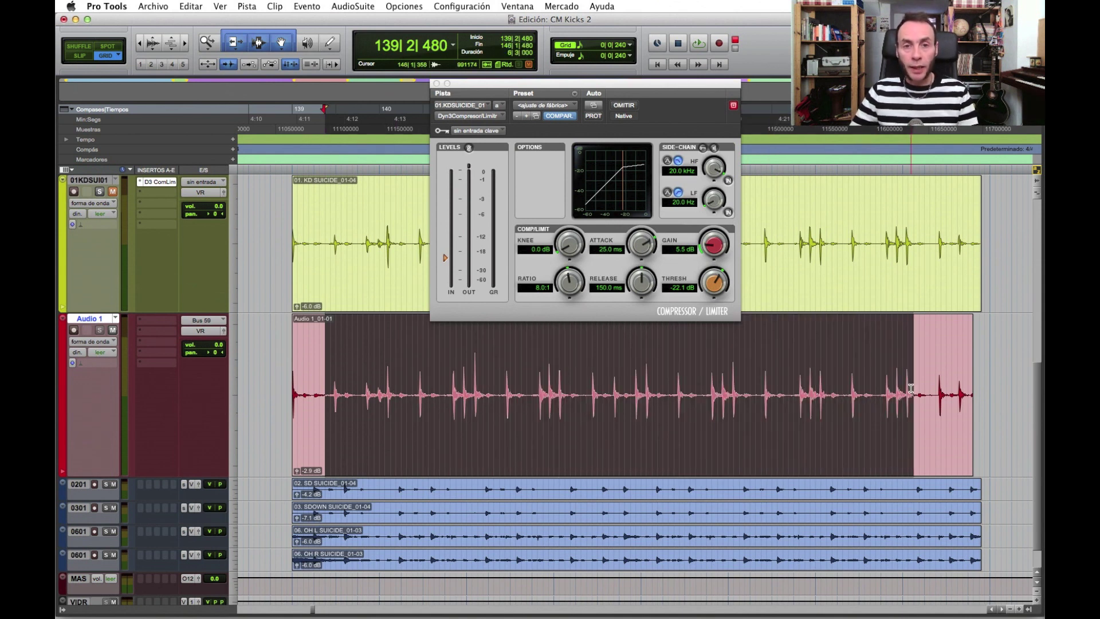
left_click(660, 380)
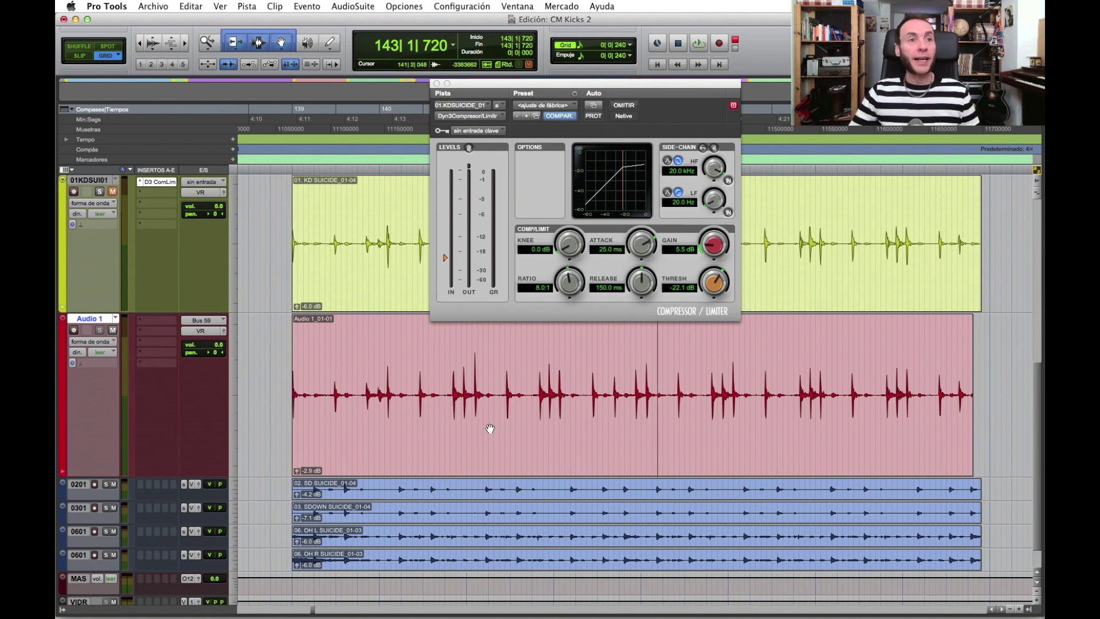
Close the compressor and compare the programmed PunchKk-04 kick hits with the KD SUICIDE and Audio 1 waveforms
scroll(490, 429, "up", 10)
key("r")
key("r")
scroll(467, 426, "left", 10)
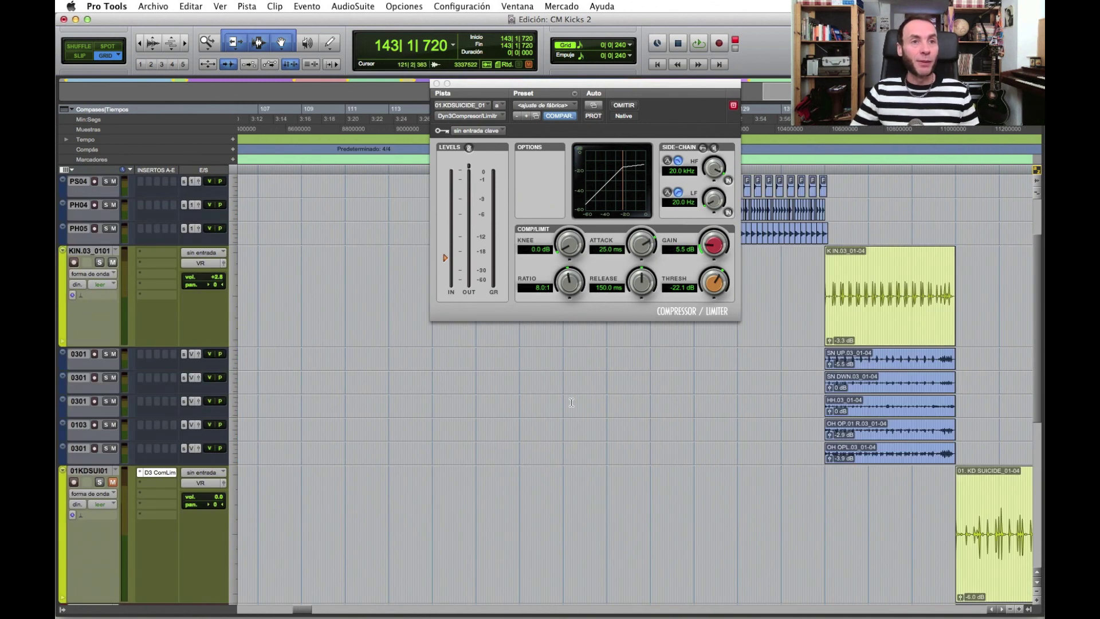
scroll(493, 343, "up", 2)
left_click(435, 83)
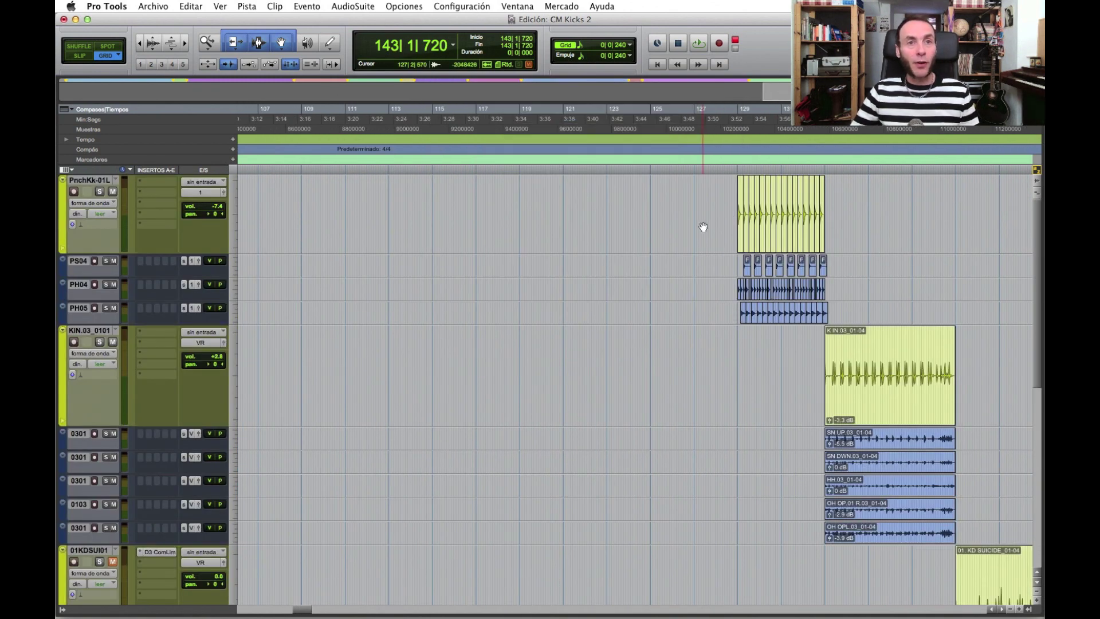
key("F5")
left_click_drag(716, 208, 831, 221)
key("t")
key("t")
key("t")
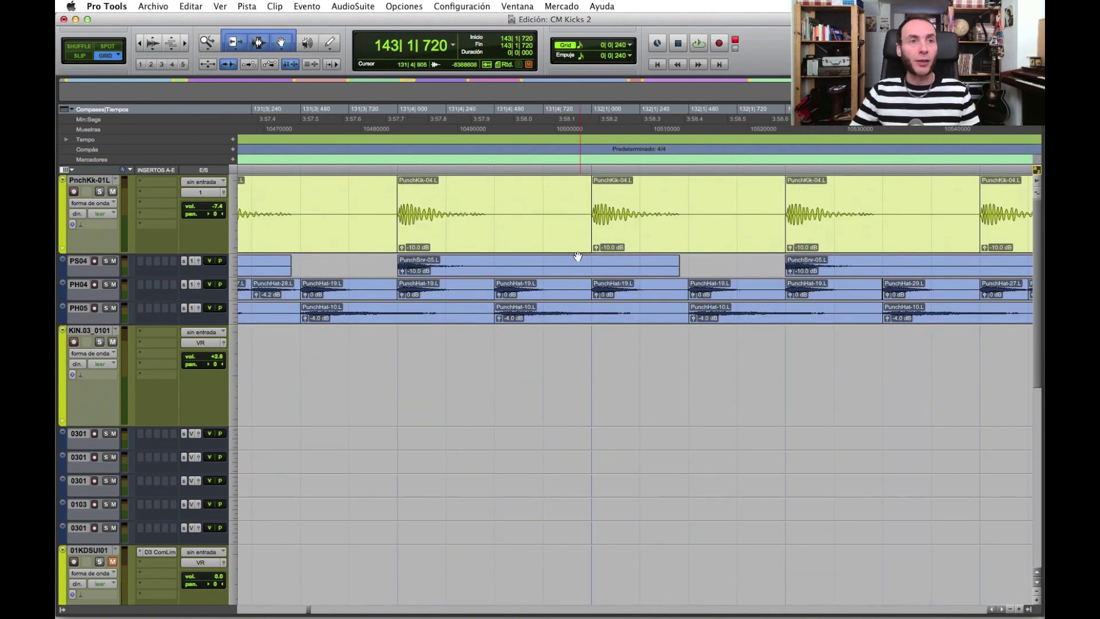
key("r")
key("r")
key("r")
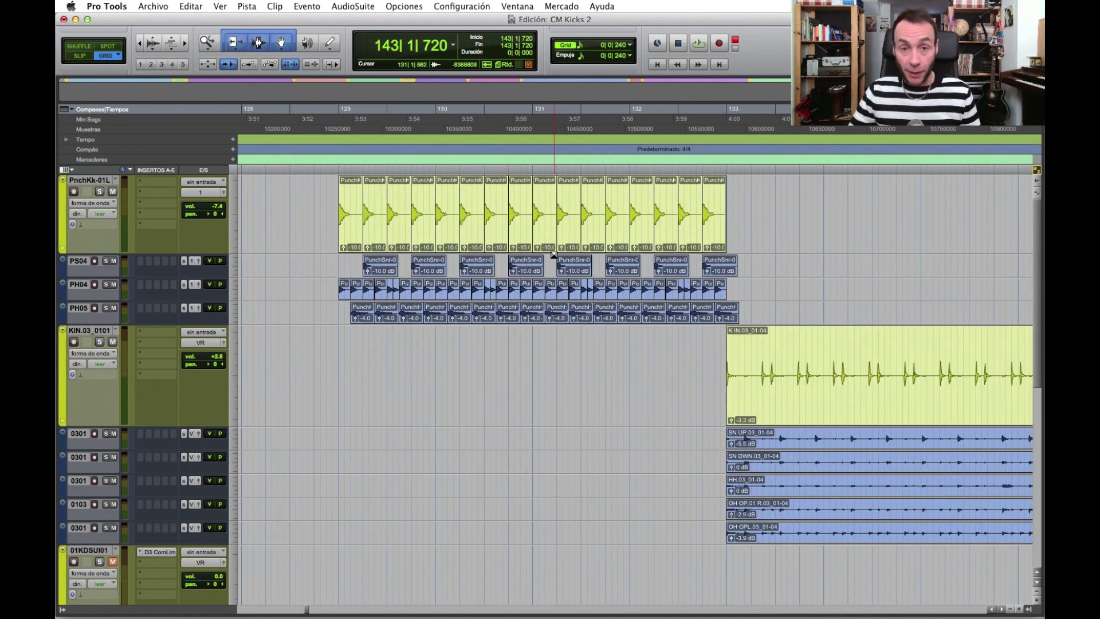
scroll(730, 356, "right", 15)
scroll(730, 357, "down", 10)
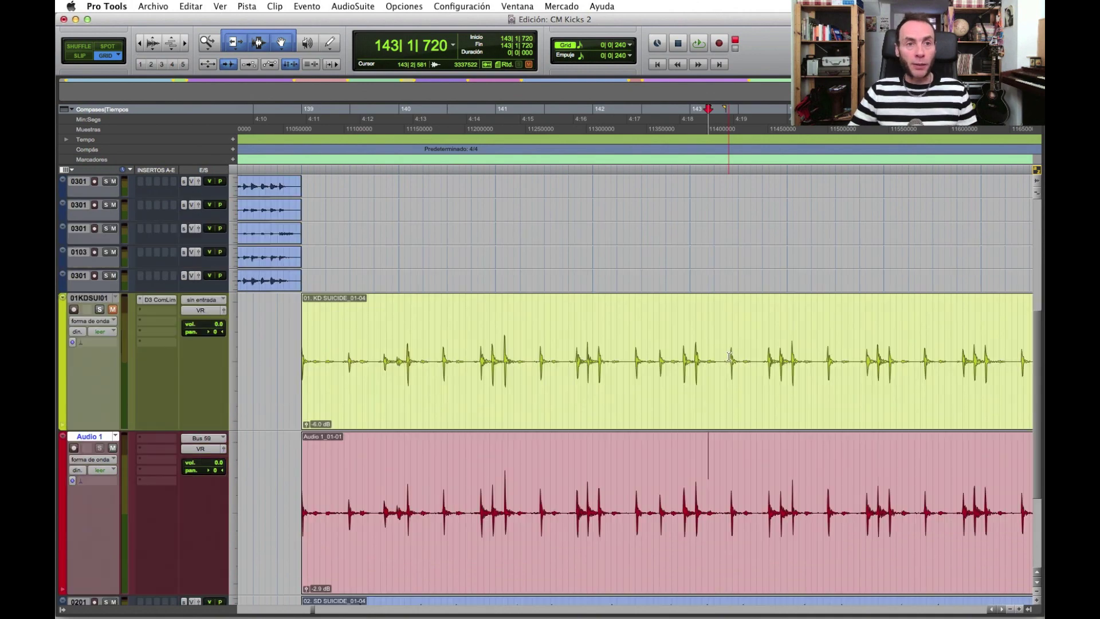
Select the KD SUICIDE clip and insert the Acme Transient (mono) plug-in below the compressor on its track
scroll(730, 356, "down", 2)
key("r")
left_click(667, 358)
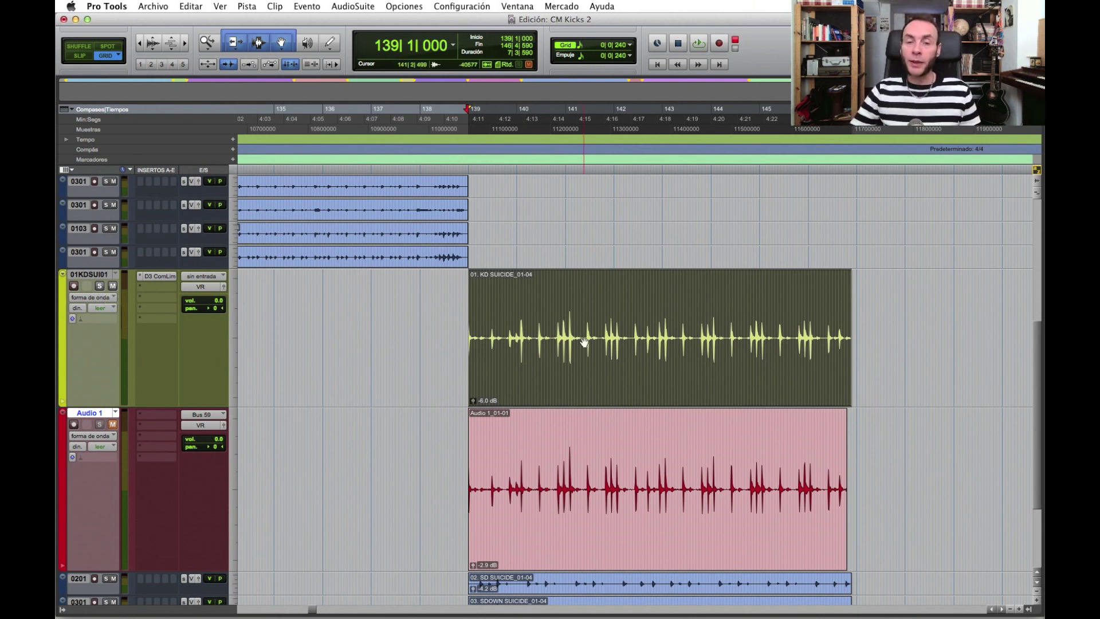
left_click(159, 289)
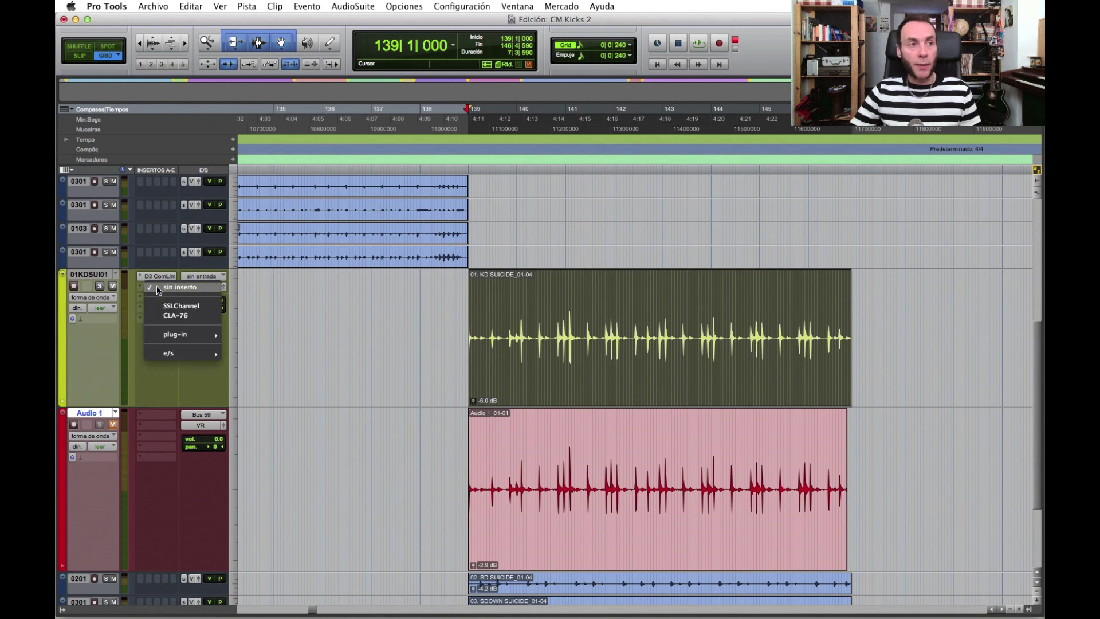
mouse_move(179, 335)
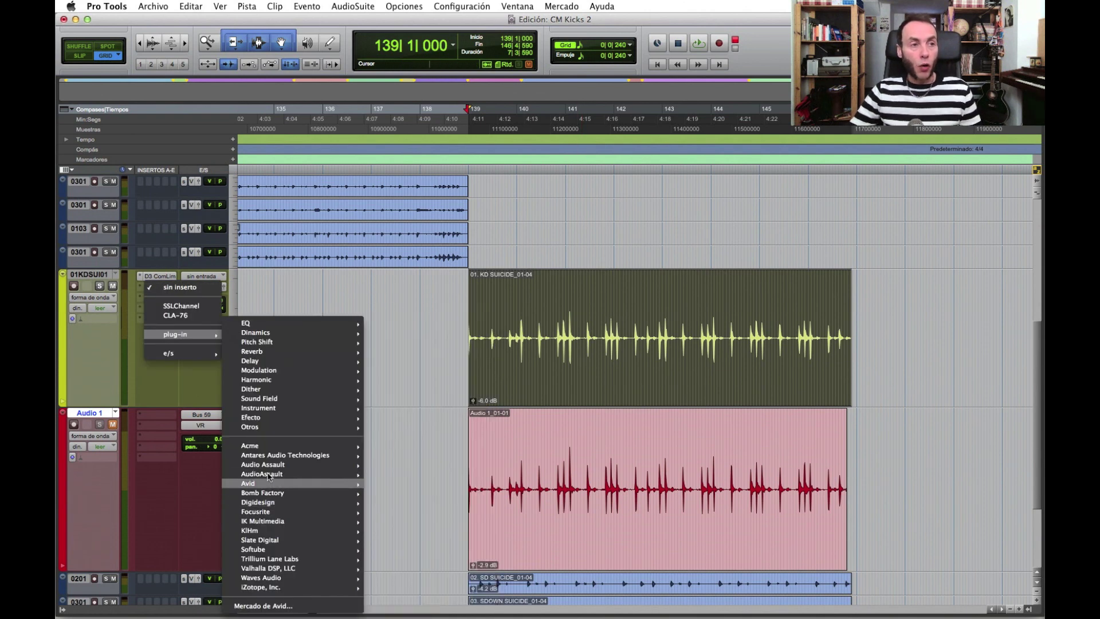
mouse_move(276, 446)
left_click(400, 461)
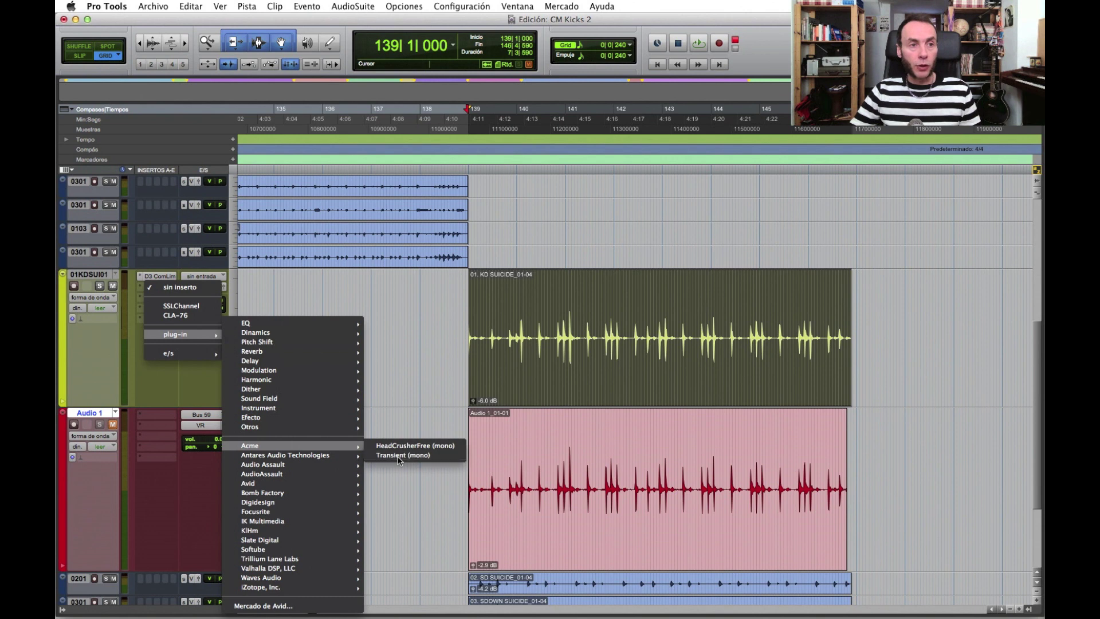
left_click_drag(556, 86, 362, 106)
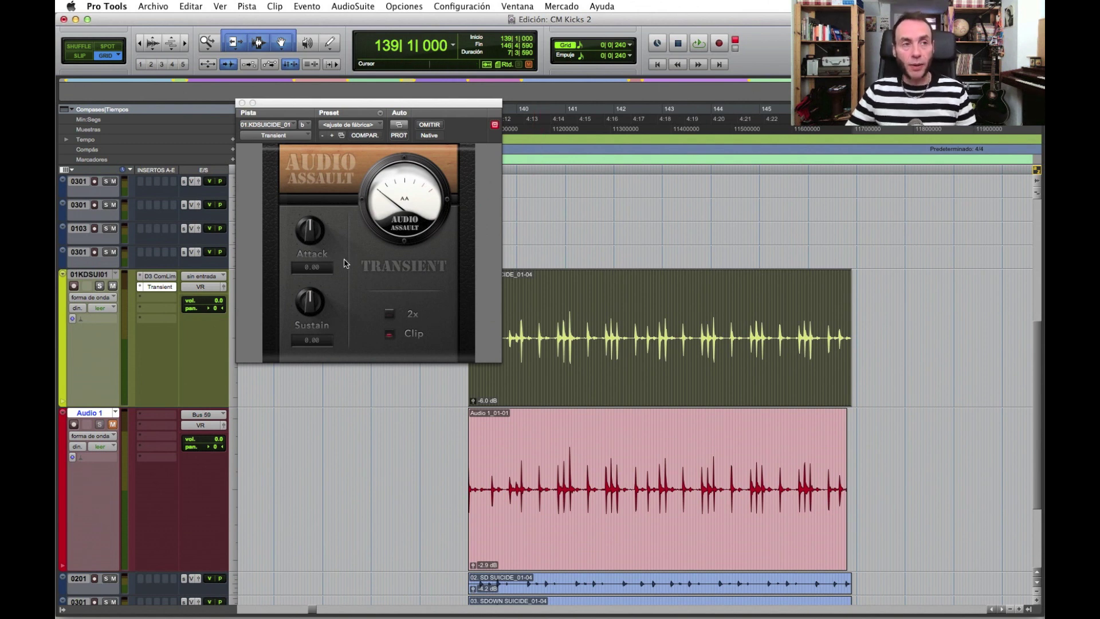
While playing the KD SUICIDE clip, raise Transient's Attack to 72.52 and set the compressor's gain to 0.0 dB
key("space")
left_click_drag(312, 238, 310, 145)
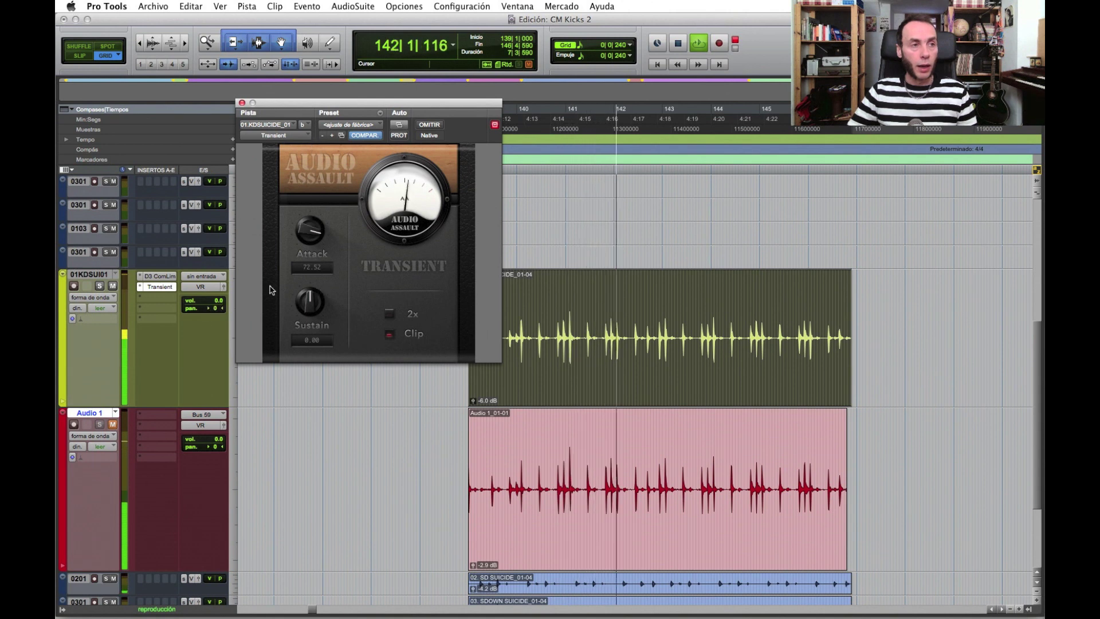
left_click(157, 276)
left_click_drag(519, 271, 479, 261)
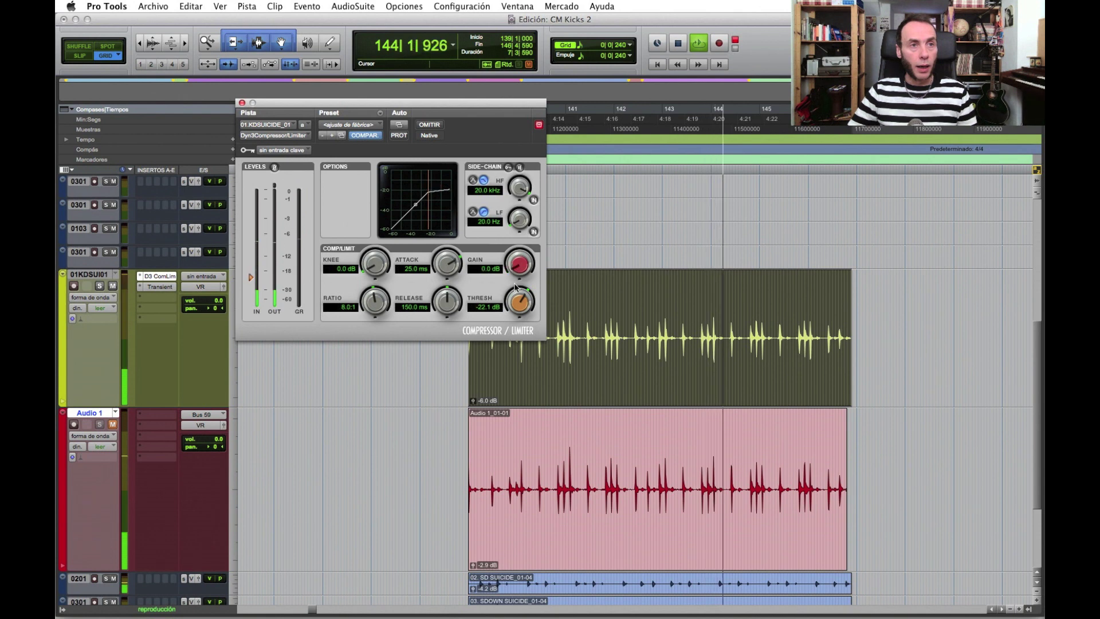
left_click(242, 104)
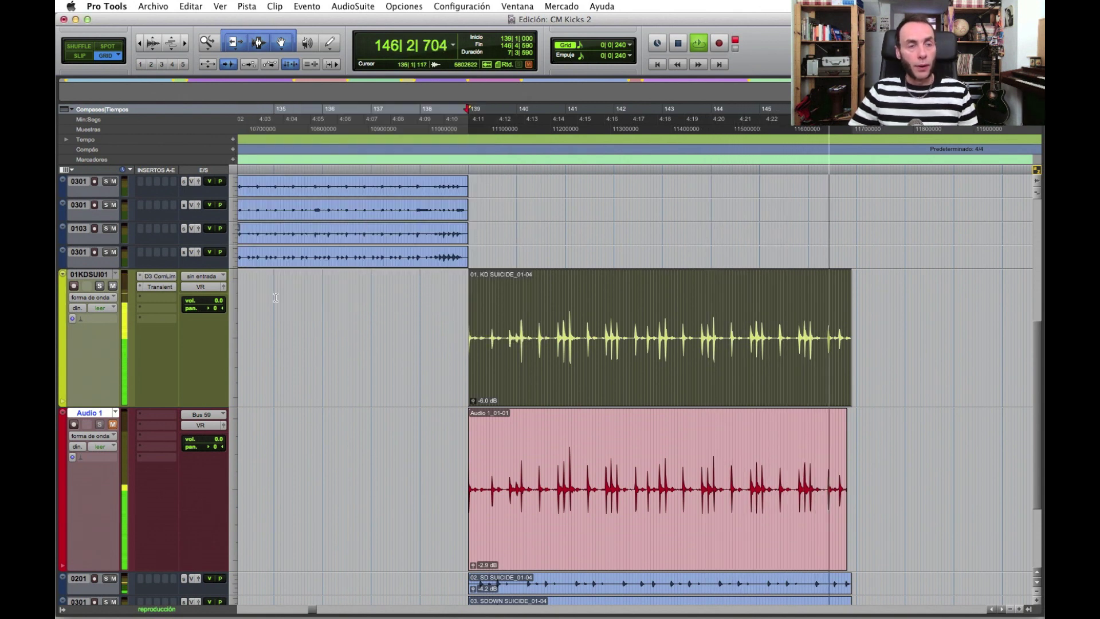
key("space")
Play the KD SUICIDE clip with the compressor and Transient bypassed, and again with both active
left_click(168, 289, "super")
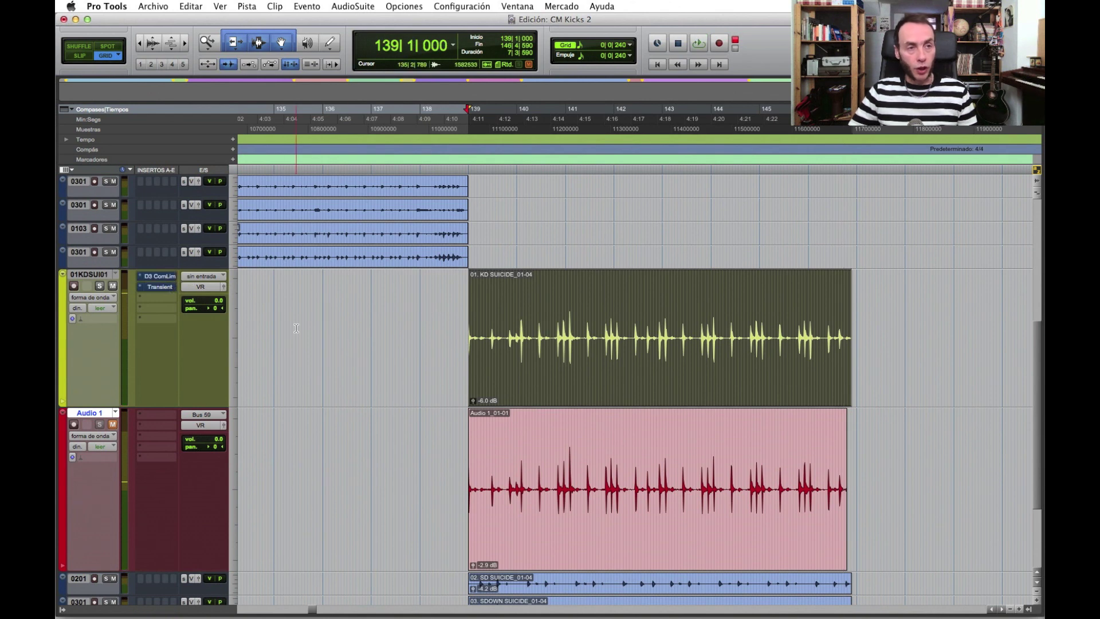
key("space")
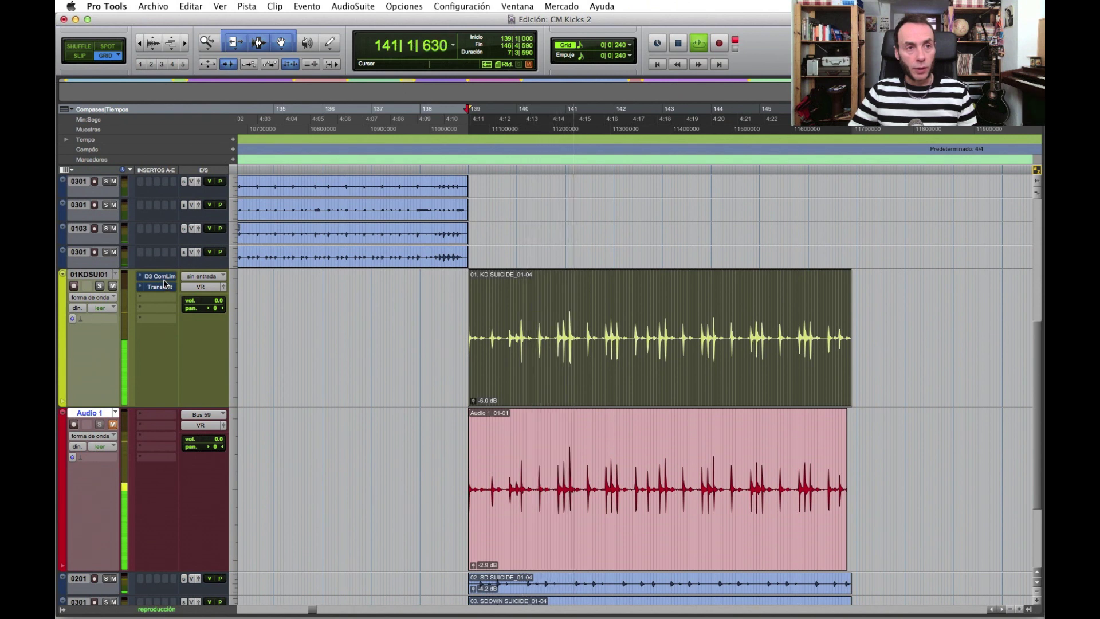
key("space")
left_click(161, 286, "super")
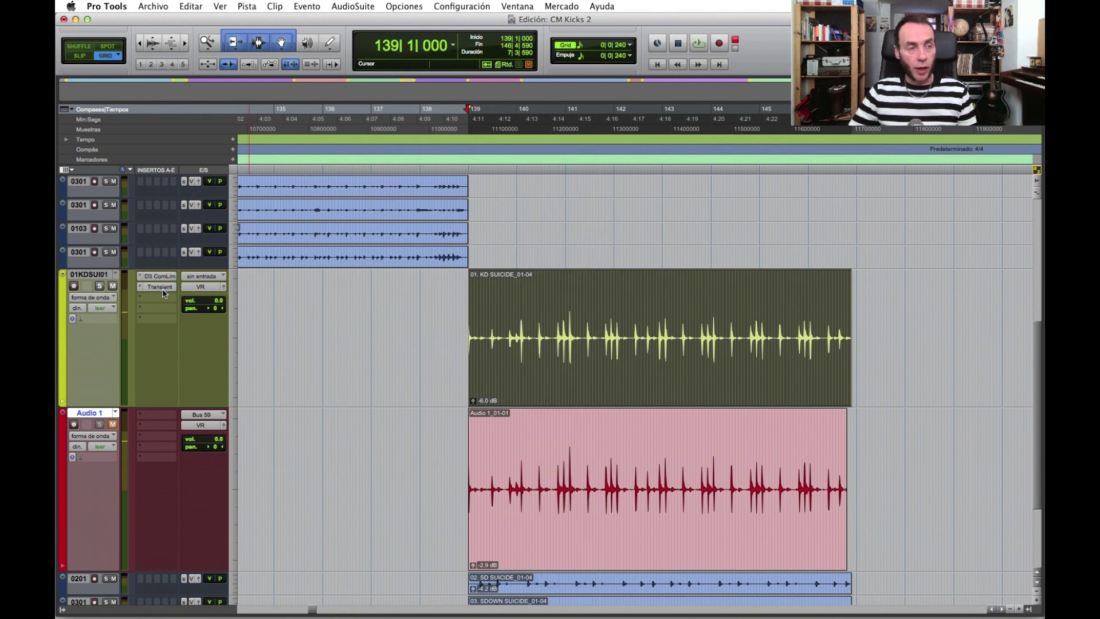
key("space")
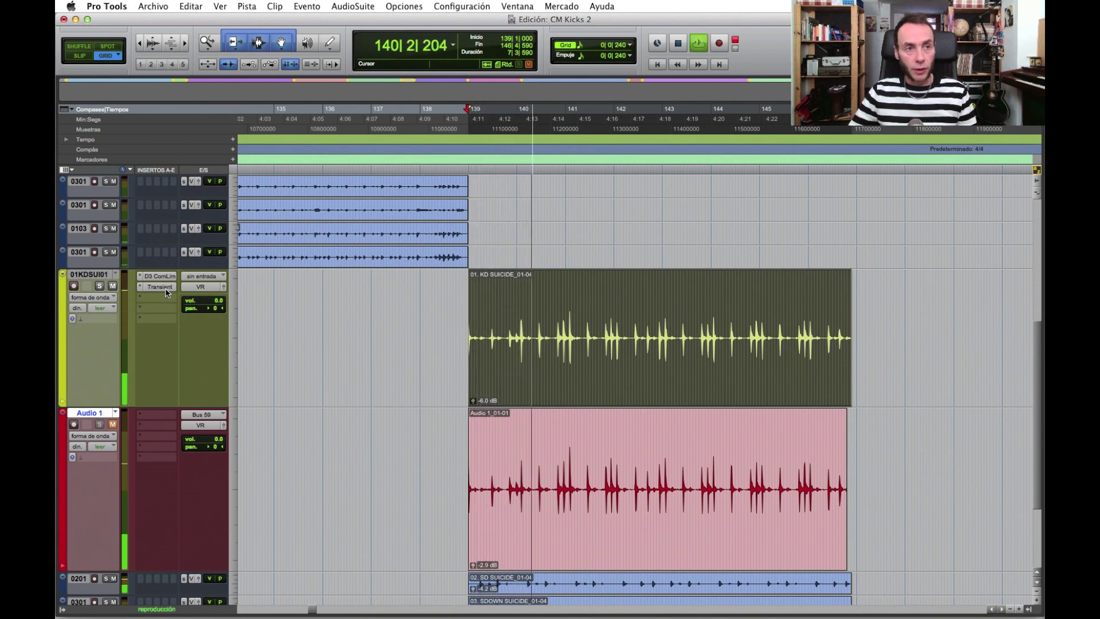
key("space")
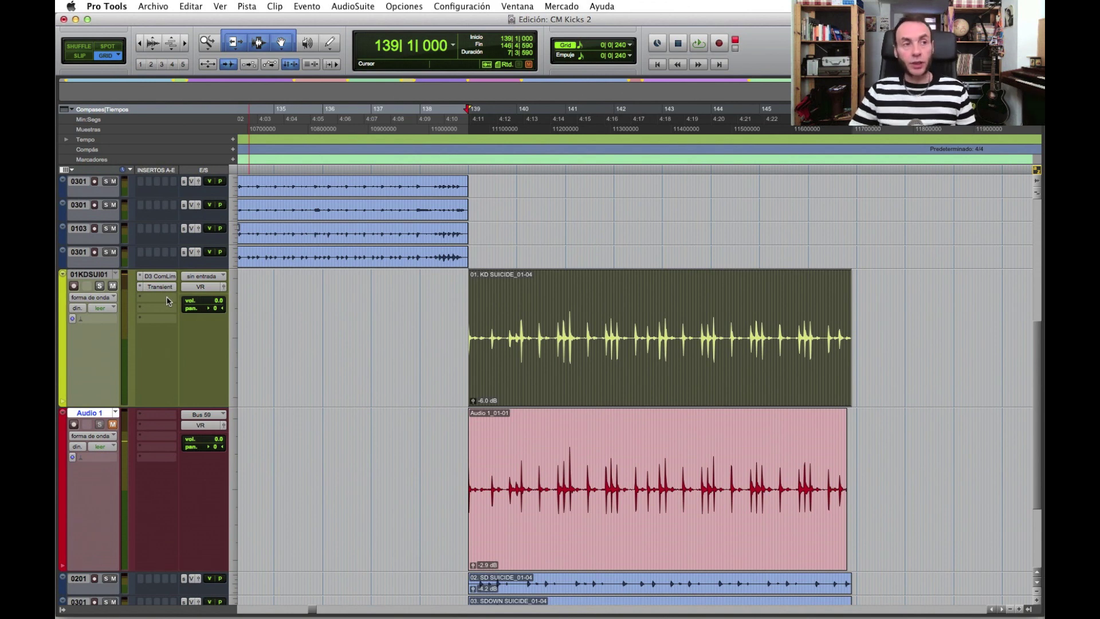
Insert the Maxim (mono) limiter below Transient on the KD SUICIDE track
left_click(168, 300)
mouse_move(189, 345)
mouse_move(246, 335)
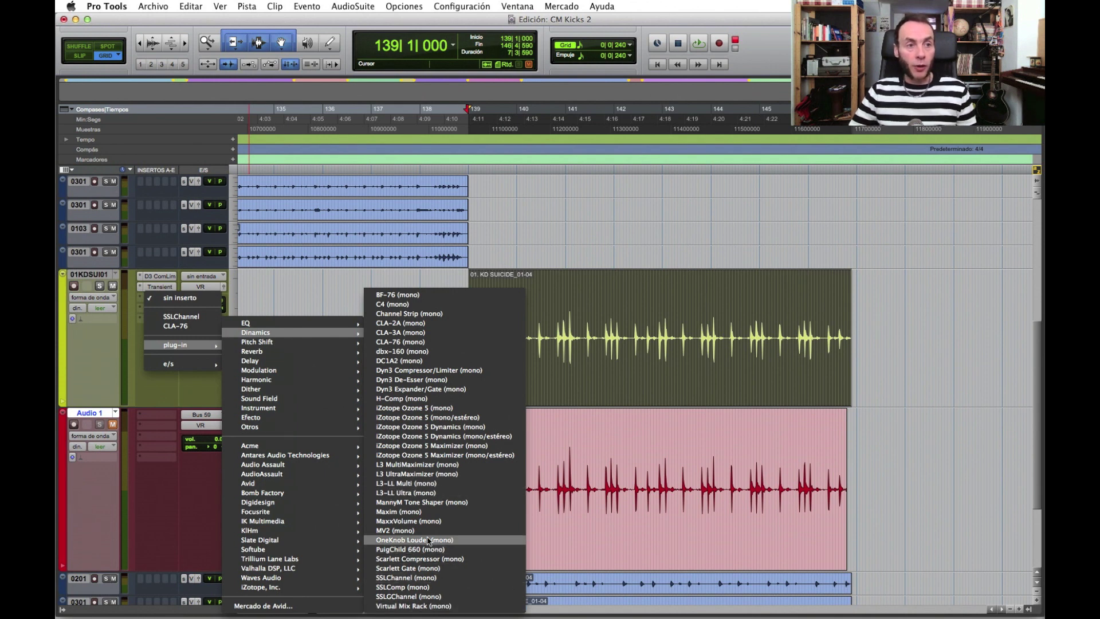
left_click(424, 512)
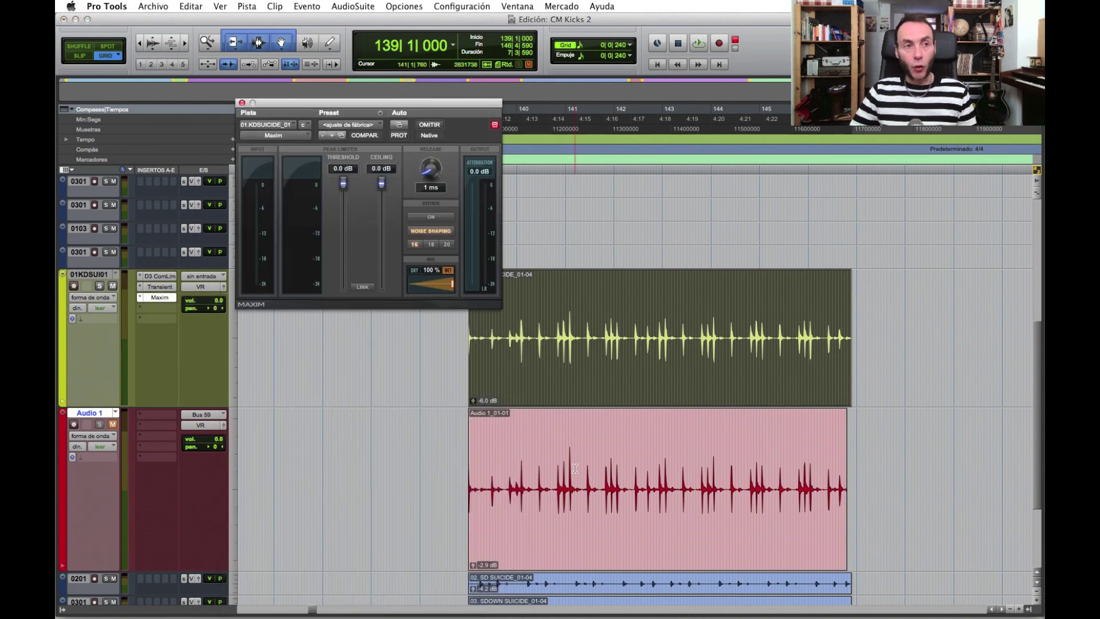
left_click_drag(399, 107, 404, 122)
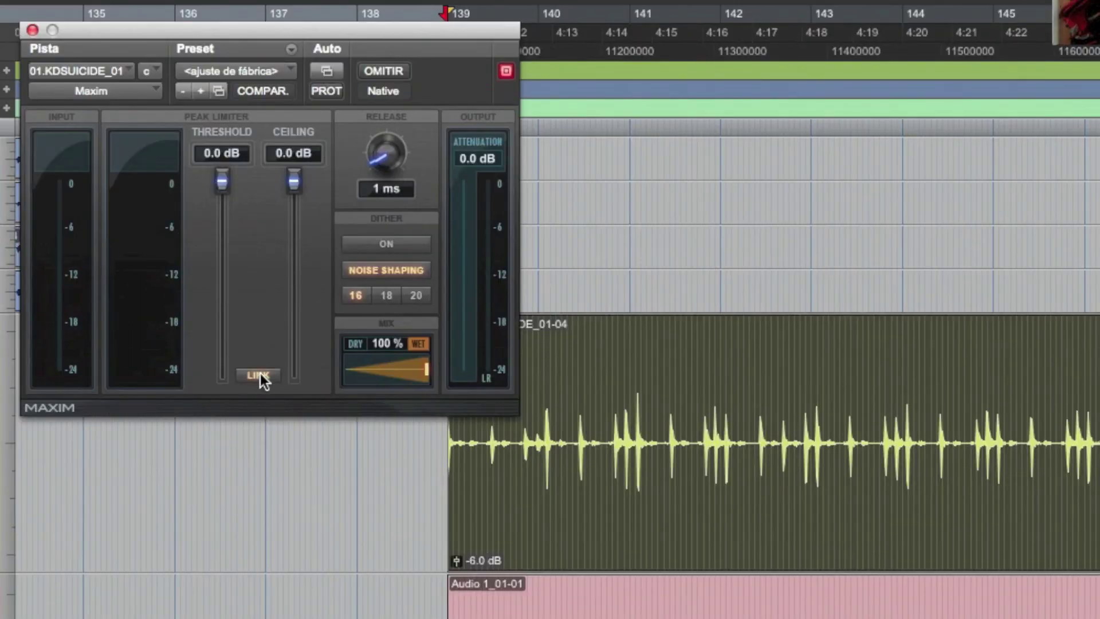
Link Maxim's threshold and ceiling and lower both to about -12.9 dB while playing the kick
left_click(259, 375)
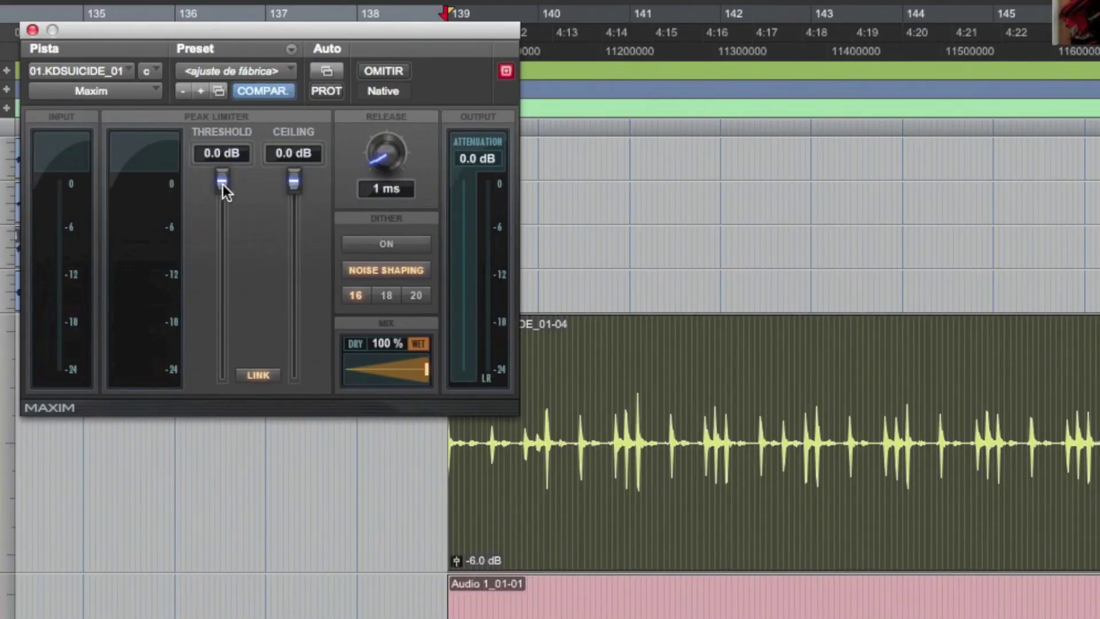
left_click_drag(222, 184, 221, 283)
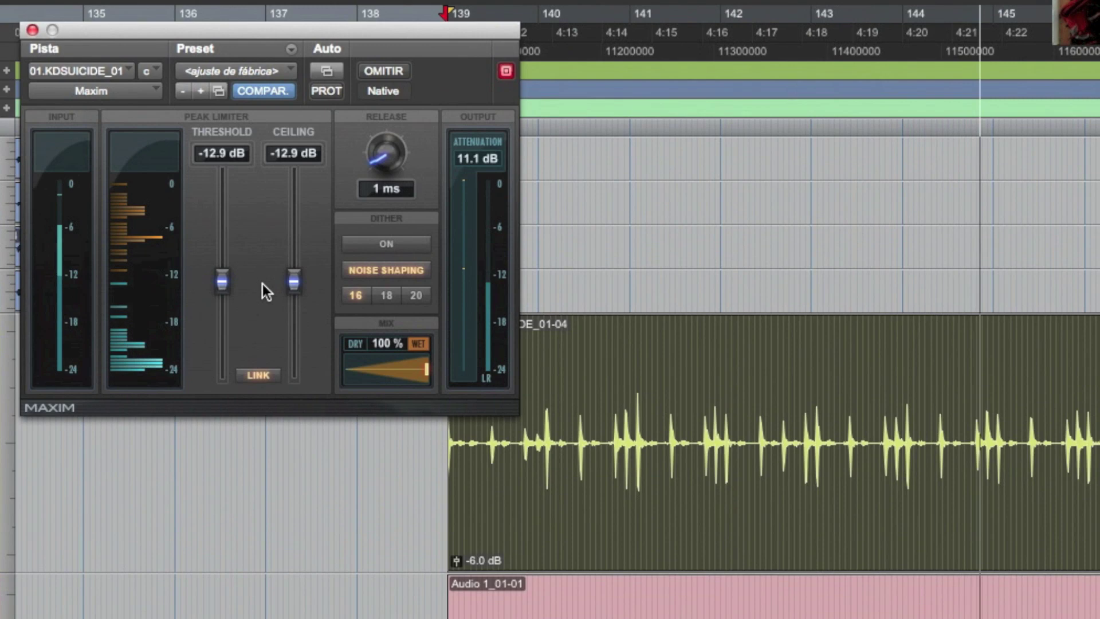
key("space")
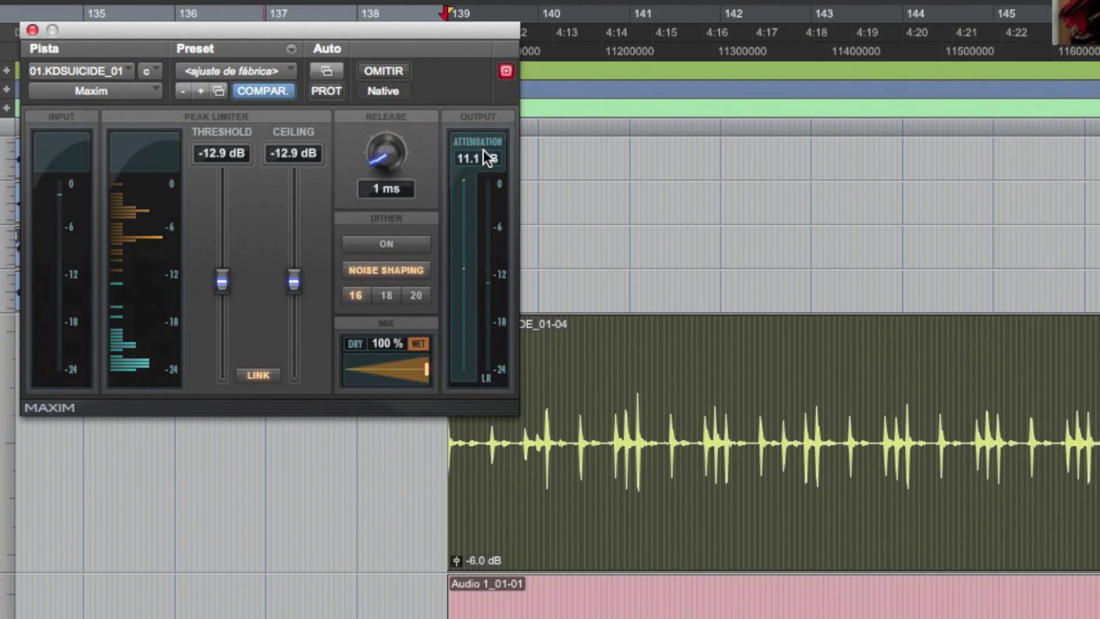
mouse_move(229, 277)
left_mouse_down()
mouse_move(231, 261)
mouse_move(228, 285)
left_mouse_up()
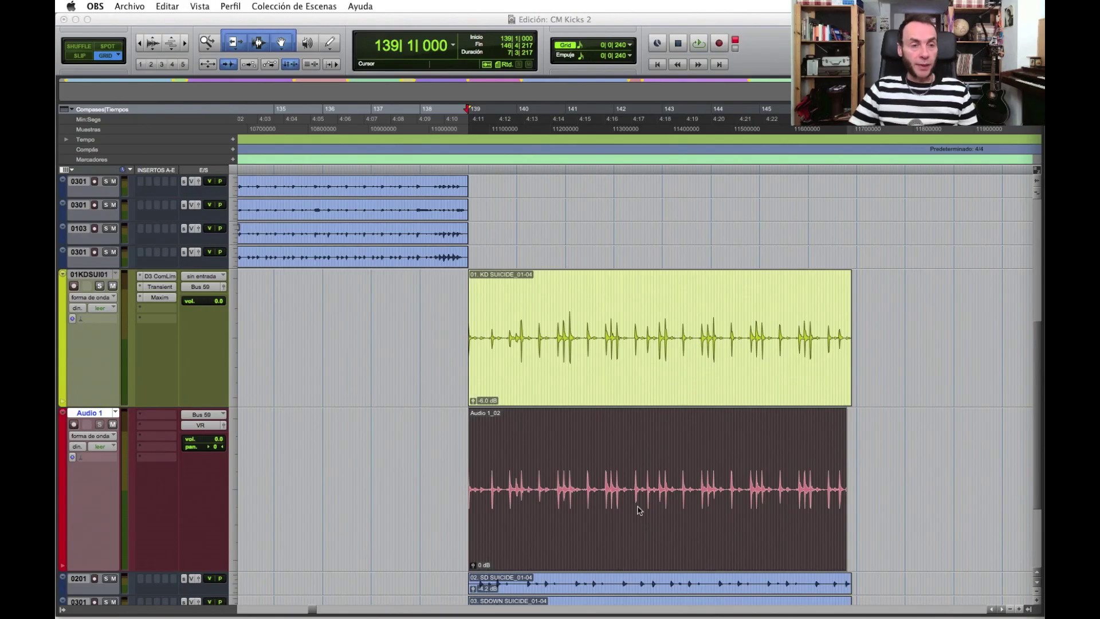
Undo and redo the limited Audio 1 recording to compare its hits with the earlier compressed take
scroll(639, 510, "down", 1)
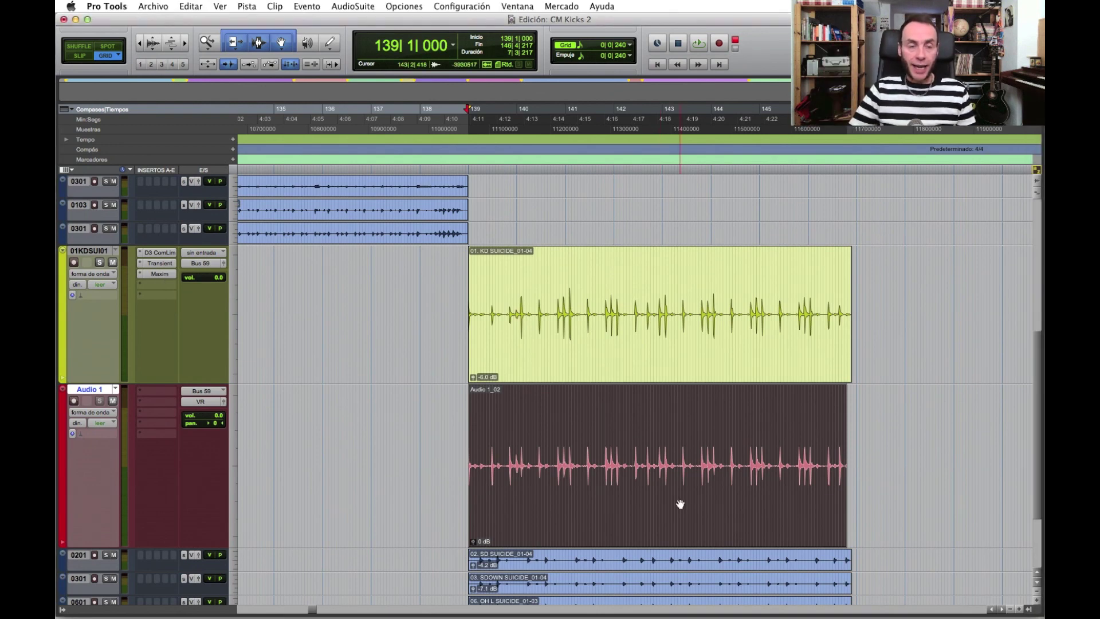
key("ctrl+z")
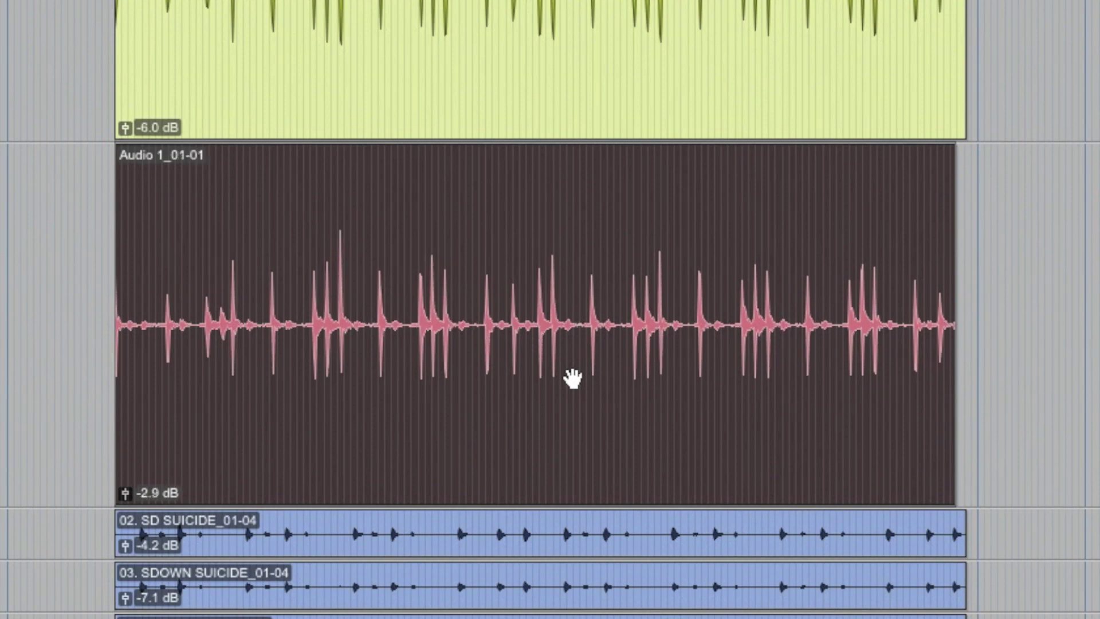
key("ctrl+shift+z")
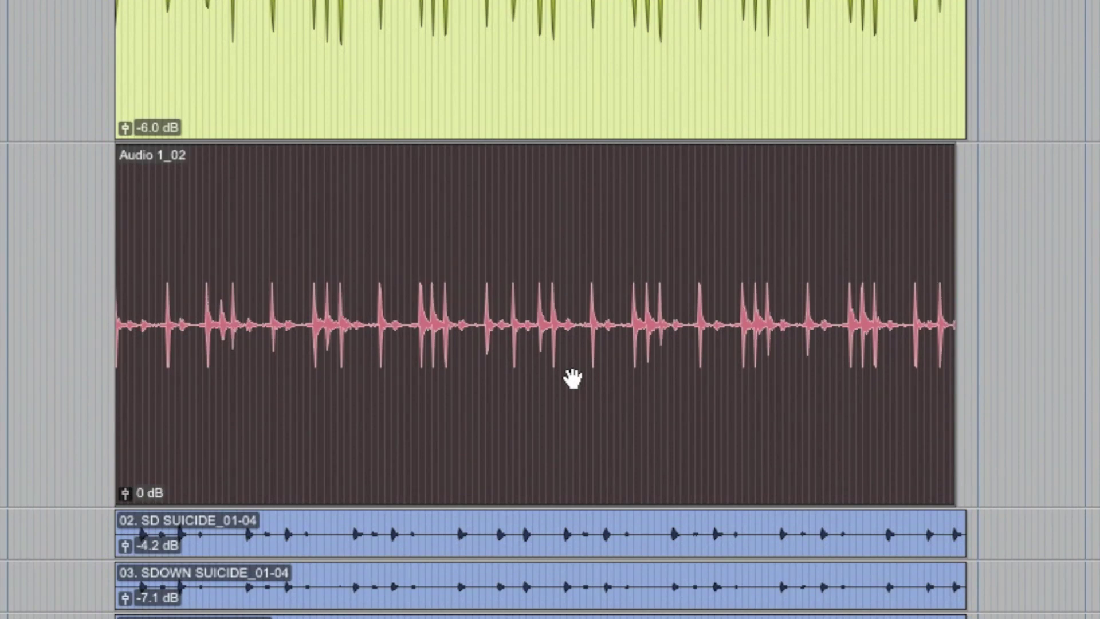